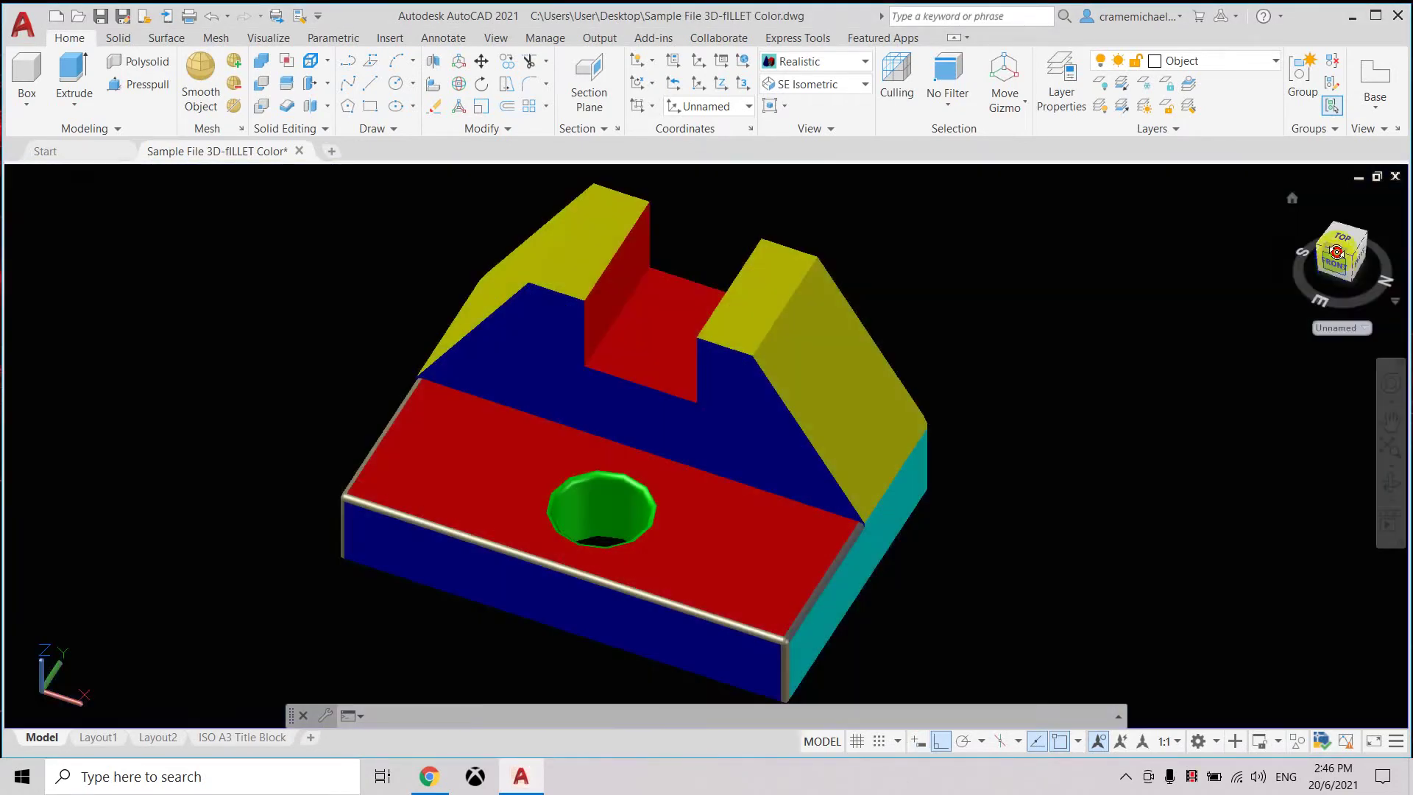
# Save the changes to the Sample File 3D-fILLET Color drawing and close it.
pyautogui.moveTo(1336, 252)
pyautogui.mouseDown()
pyautogui.moveTo(1335, 221)
pyautogui.moveTo(1263, 206)
pyautogui.moveTo(1367, 218)
pyautogui.moveTo(22, 246)
pyautogui.moveTo(79, 268)
pyautogui.moveTo(276, 265)
pyautogui.mouseUp()
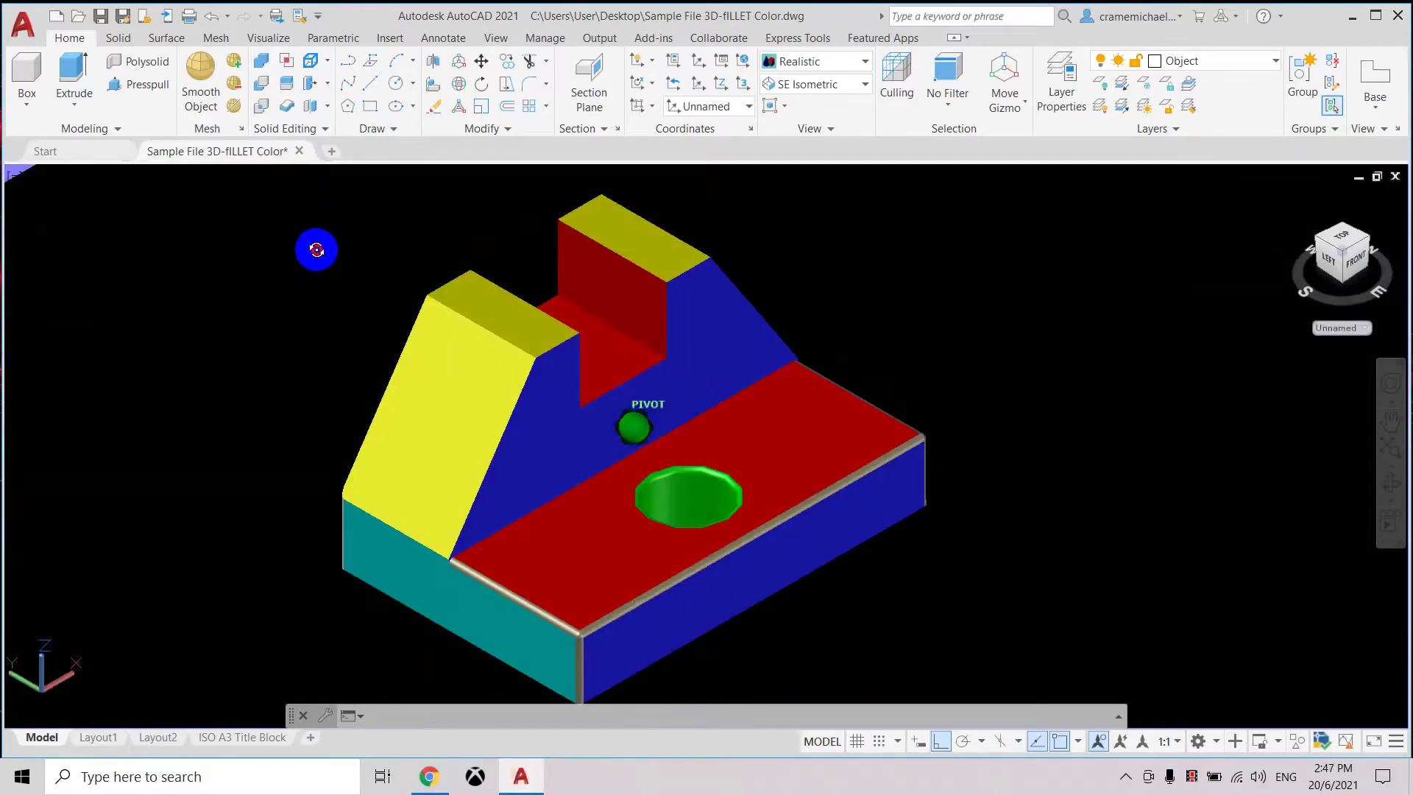
pyautogui.moveTo(1152, 322)
pyautogui.mouseDown()
pyautogui.moveTo(537, 410)
pyautogui.moveTo(568, 363)
pyautogui.moveTo(1094, 262)
pyautogui.moveTo(1352, 278)
pyautogui.moveTo(1299, 221)
pyautogui.moveTo(1281, 685)
pyautogui.moveTo(1261, 719)
pyautogui.moveTo(1249, 186)
pyautogui.moveTo(1201, 284)
pyautogui.moveTo(1060, 334)
pyautogui.moveTo(977, 305)
pyautogui.mouseUp()
pyautogui.click(1357, 281)
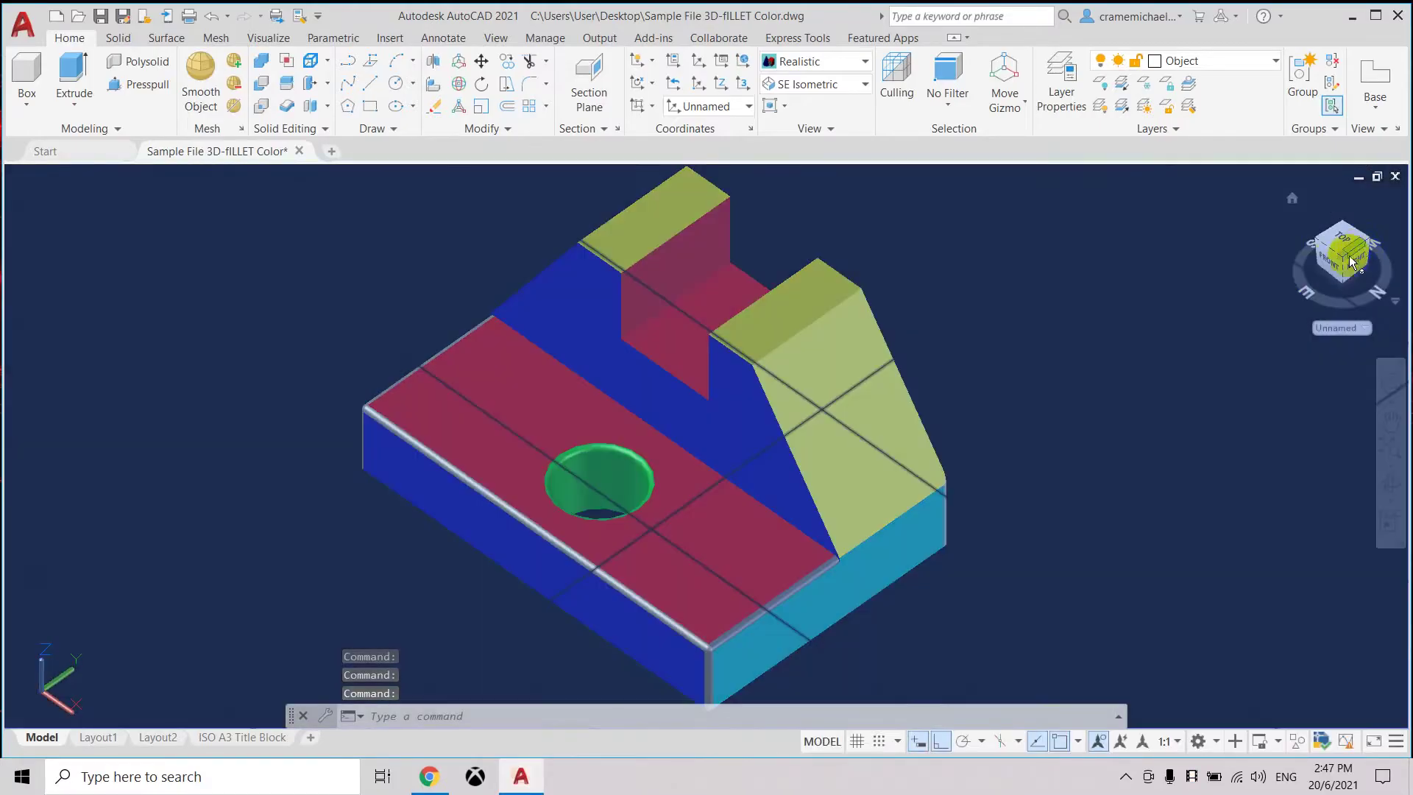
pyautogui.click(1348, 260)
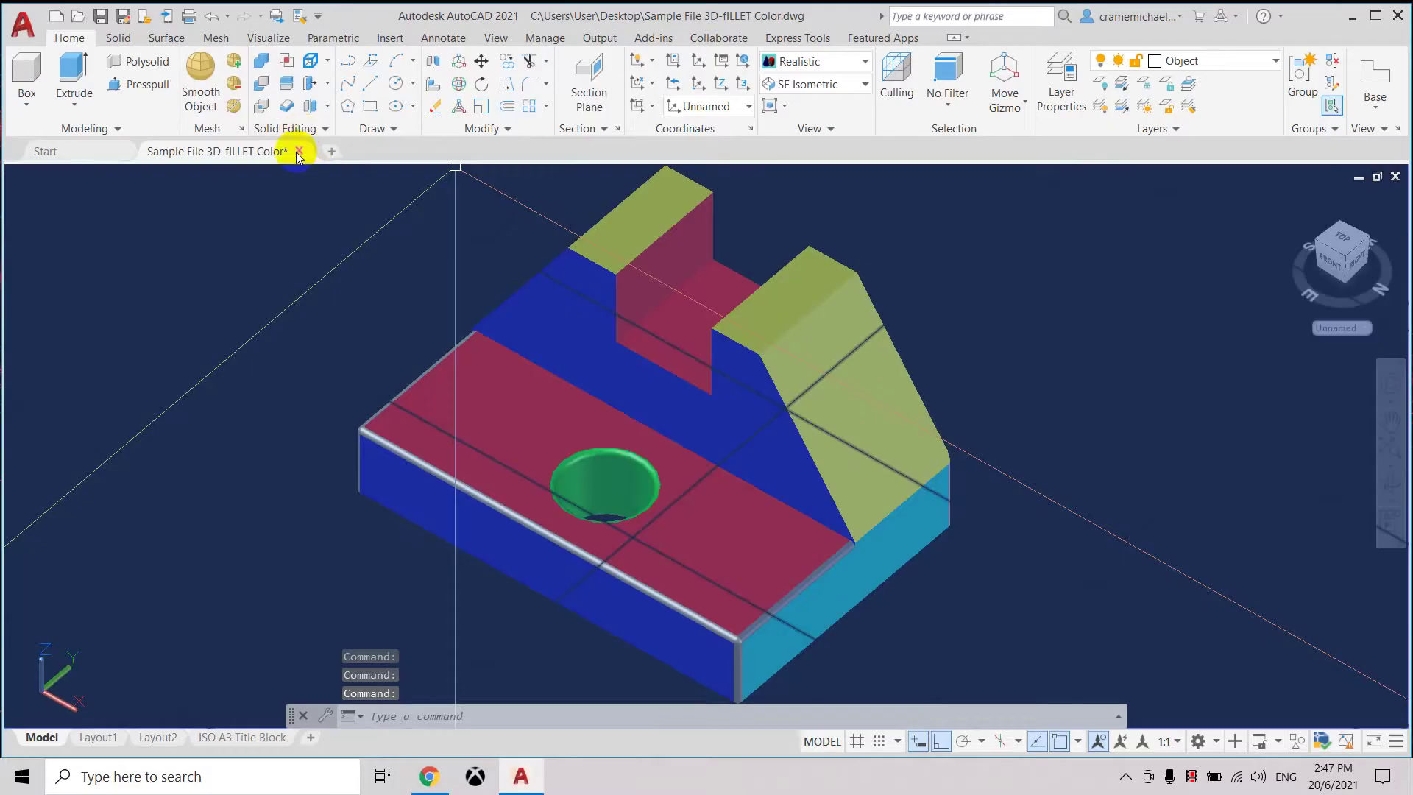
pyautogui.click(296, 152)
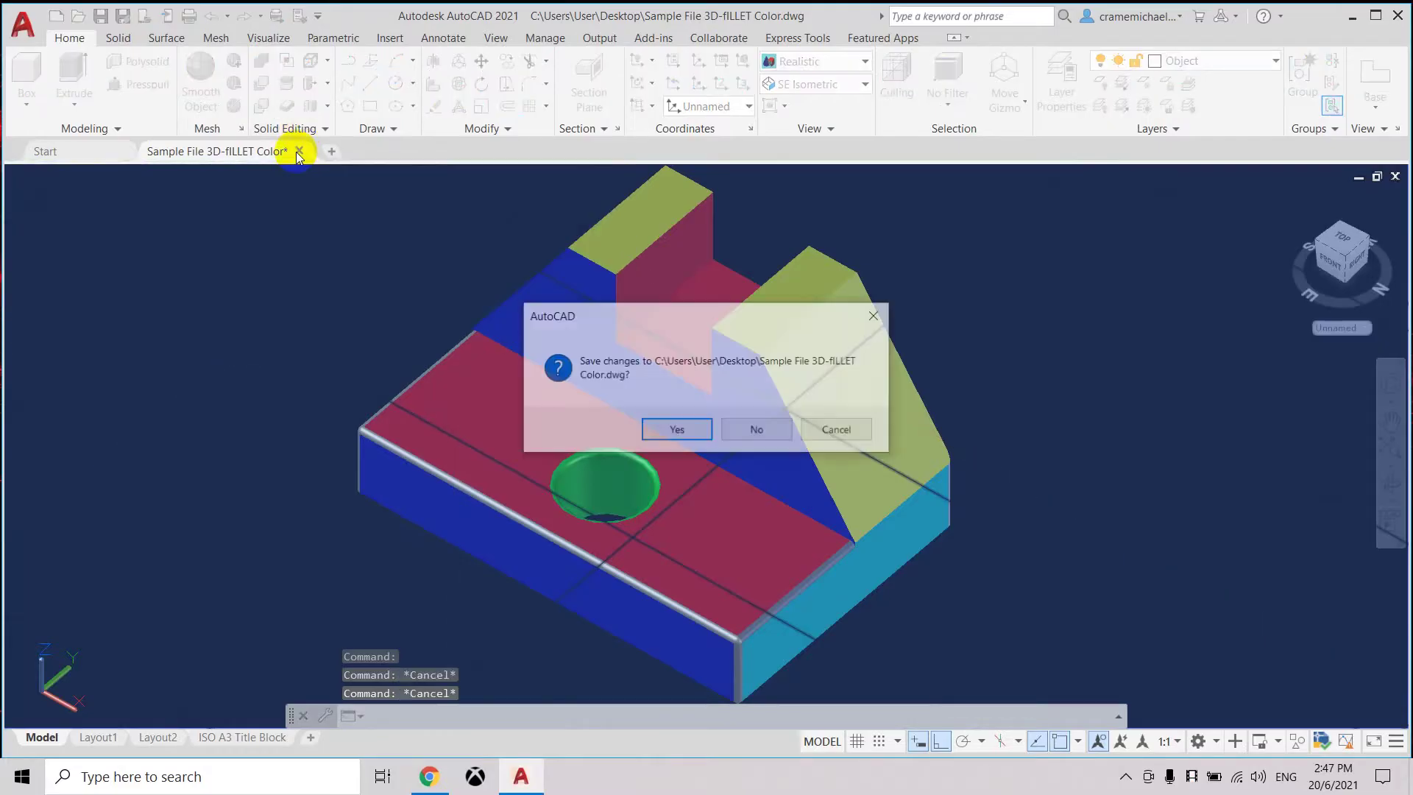
pyautogui.click(672, 429)
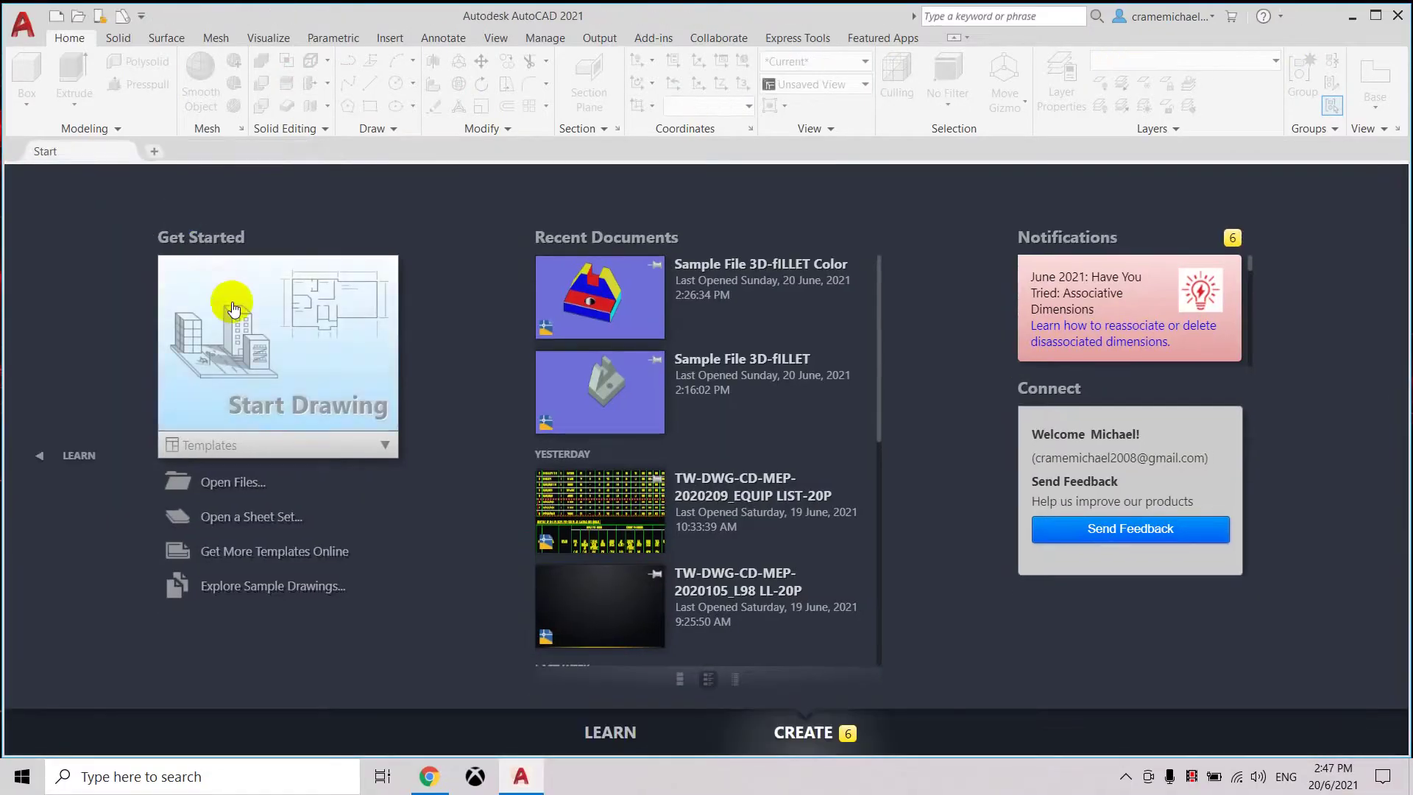
# Open the drawing Sample File 3D-fILLET from the Desktop folder.
pyautogui.click(233, 308)
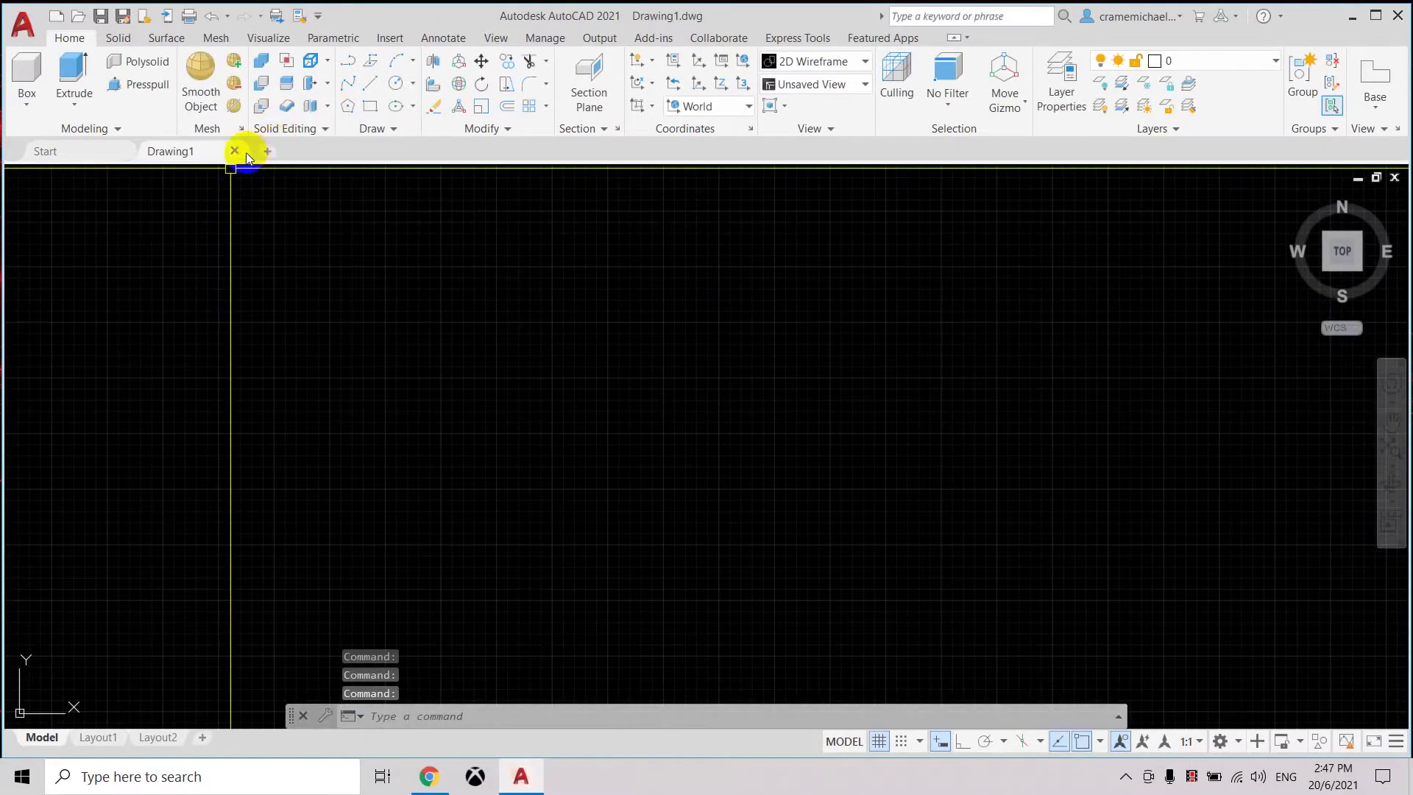
pyautogui.click(234, 151)
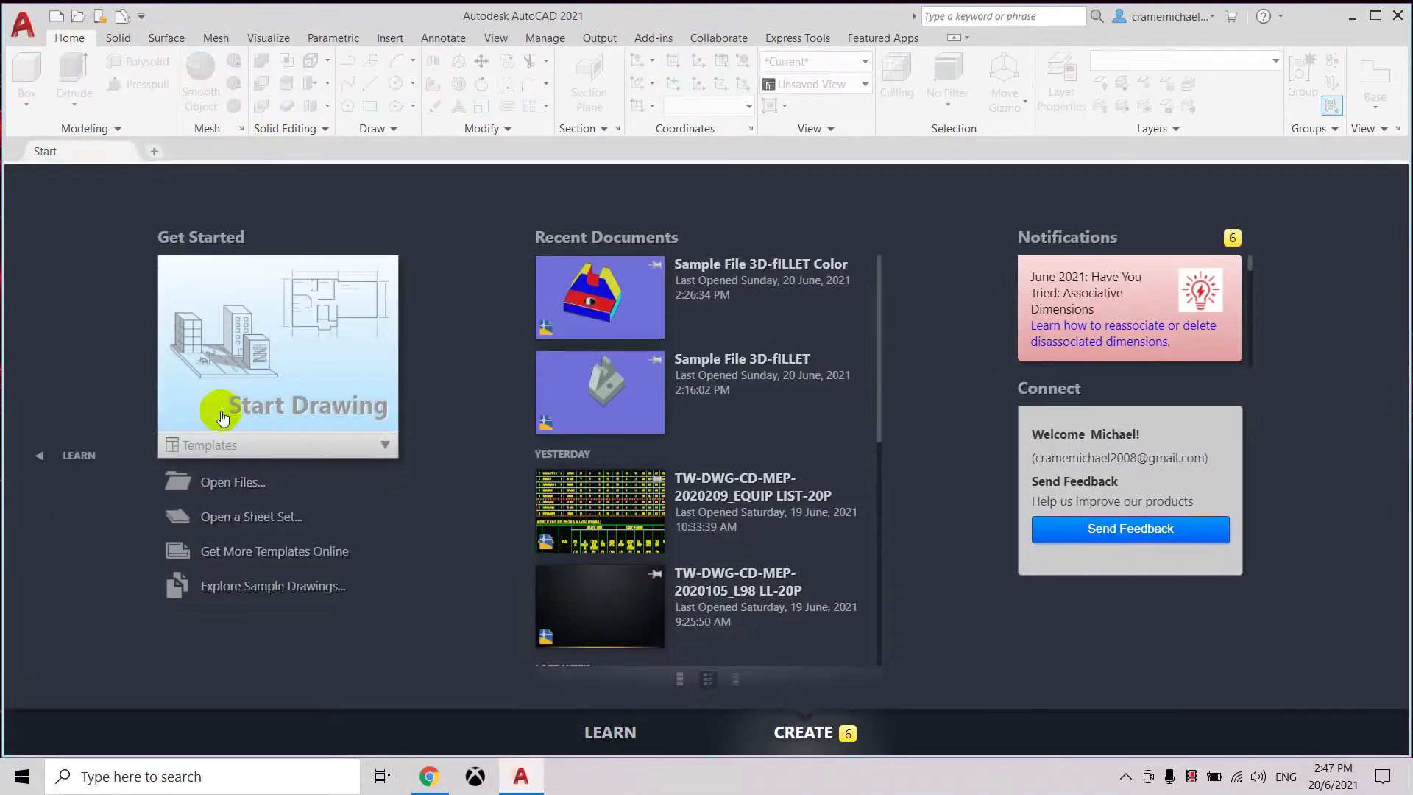
pyautogui.click(217, 490)
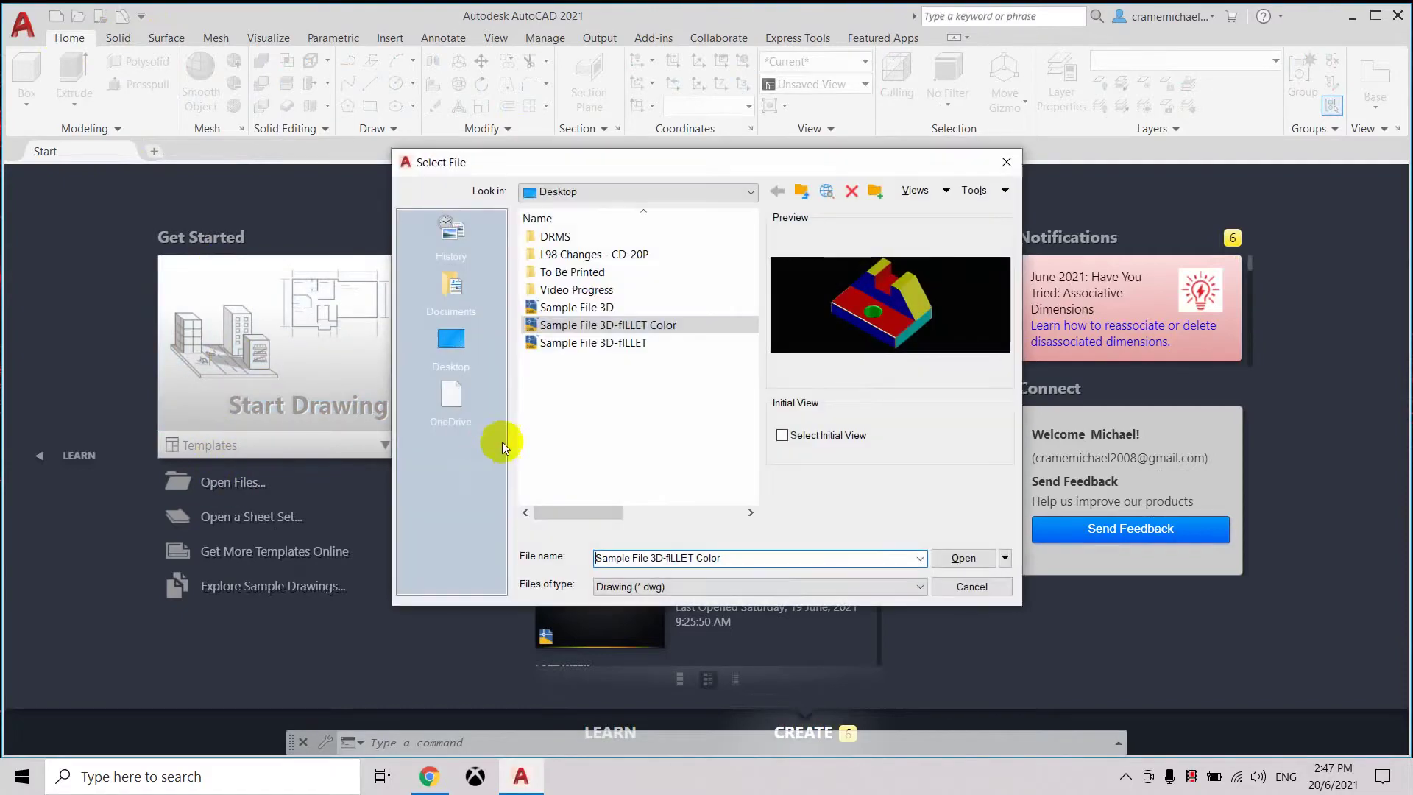
pyautogui.click(593, 344)
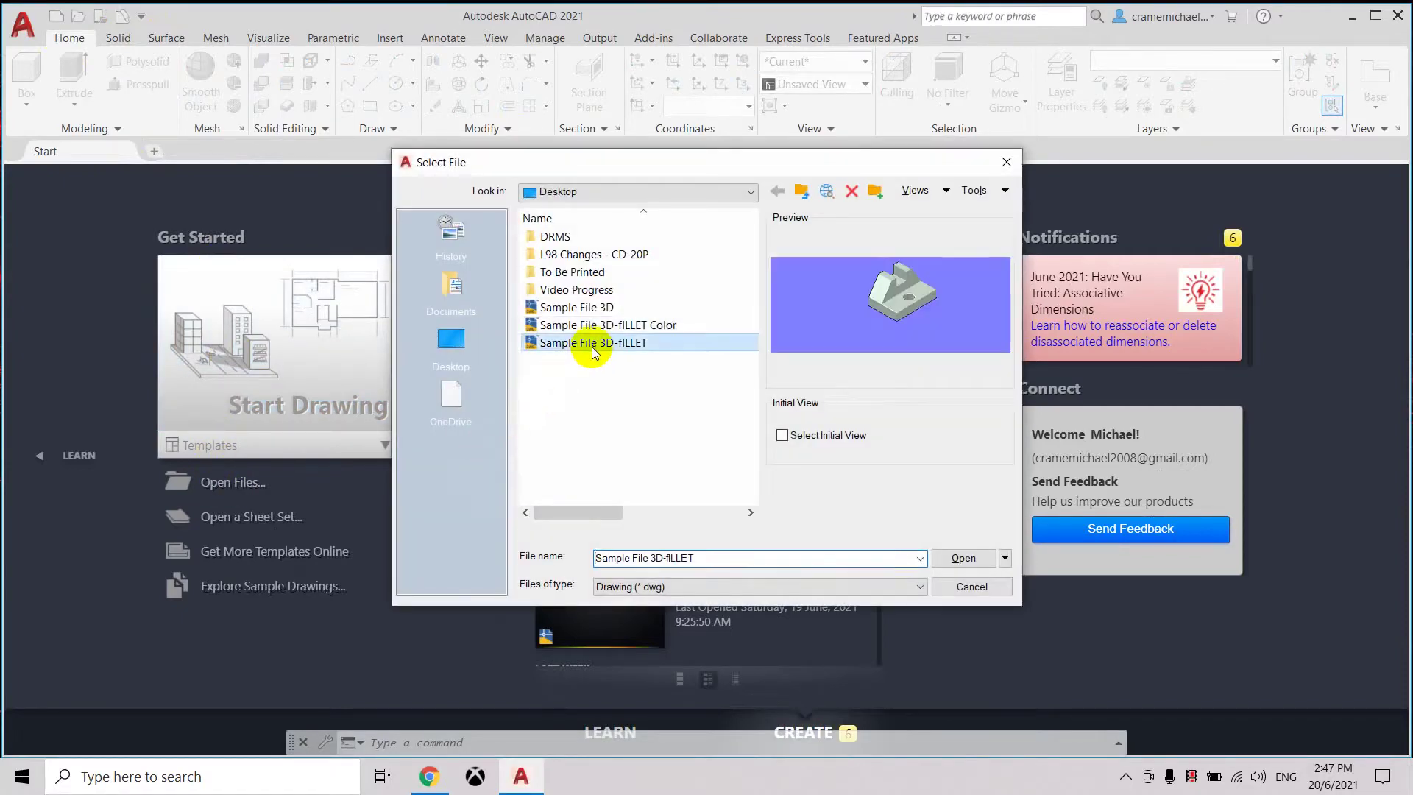
pyautogui.click(964, 558)
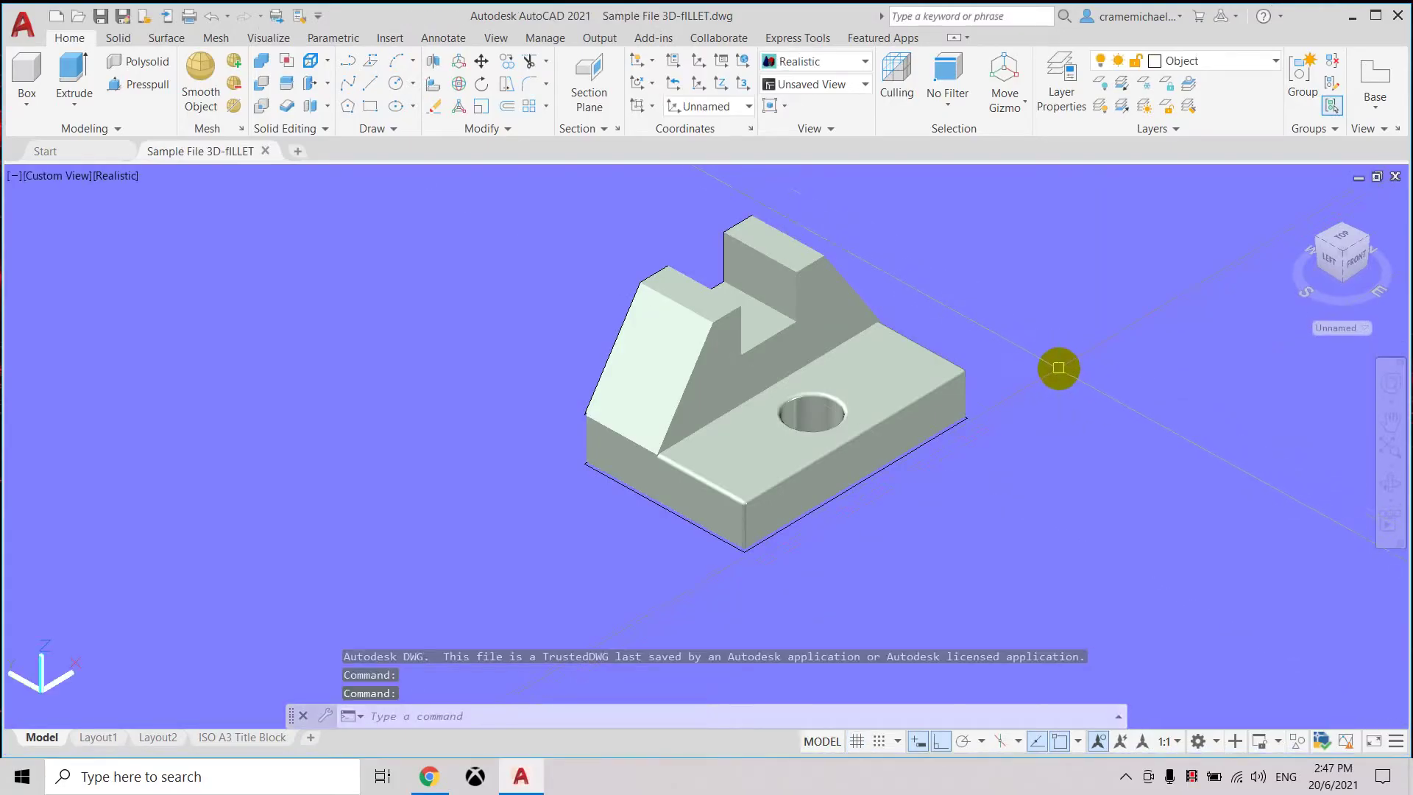
pyautogui.moveTo(1030, 388); pyautogui.dragTo(849, 443, button='middle')
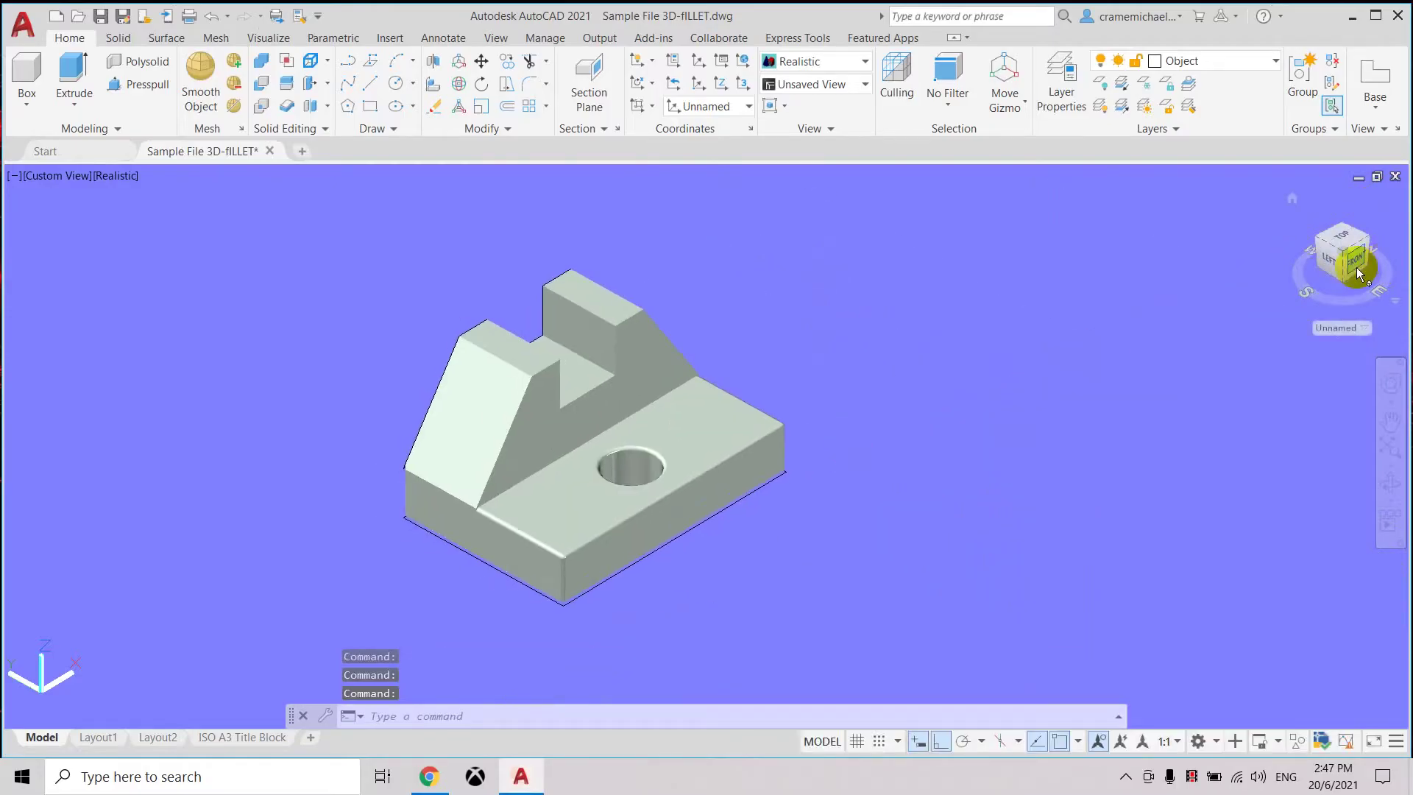
pyautogui.moveTo(1357, 267); pyautogui.dragTo(1342, 290)
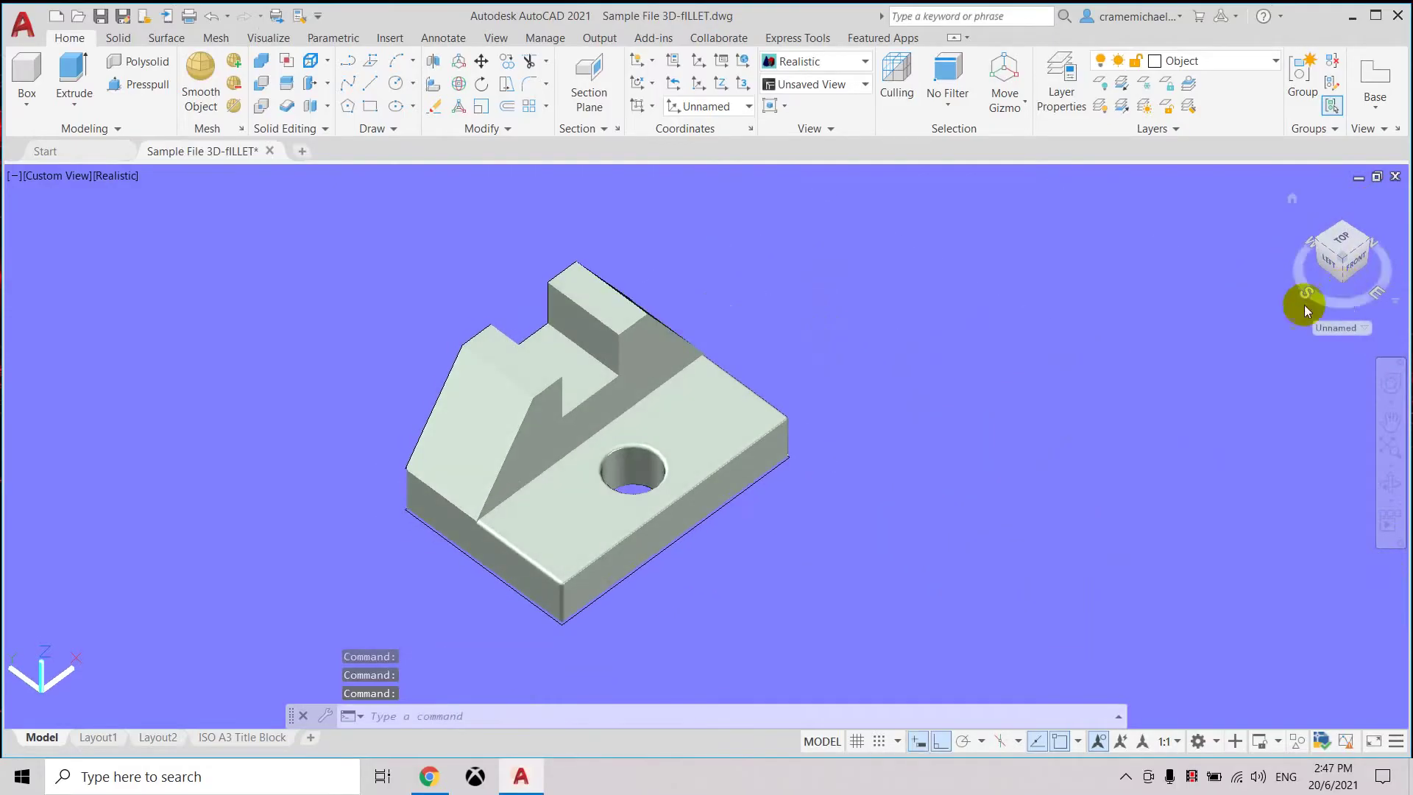
pyautogui.click(1344, 258)
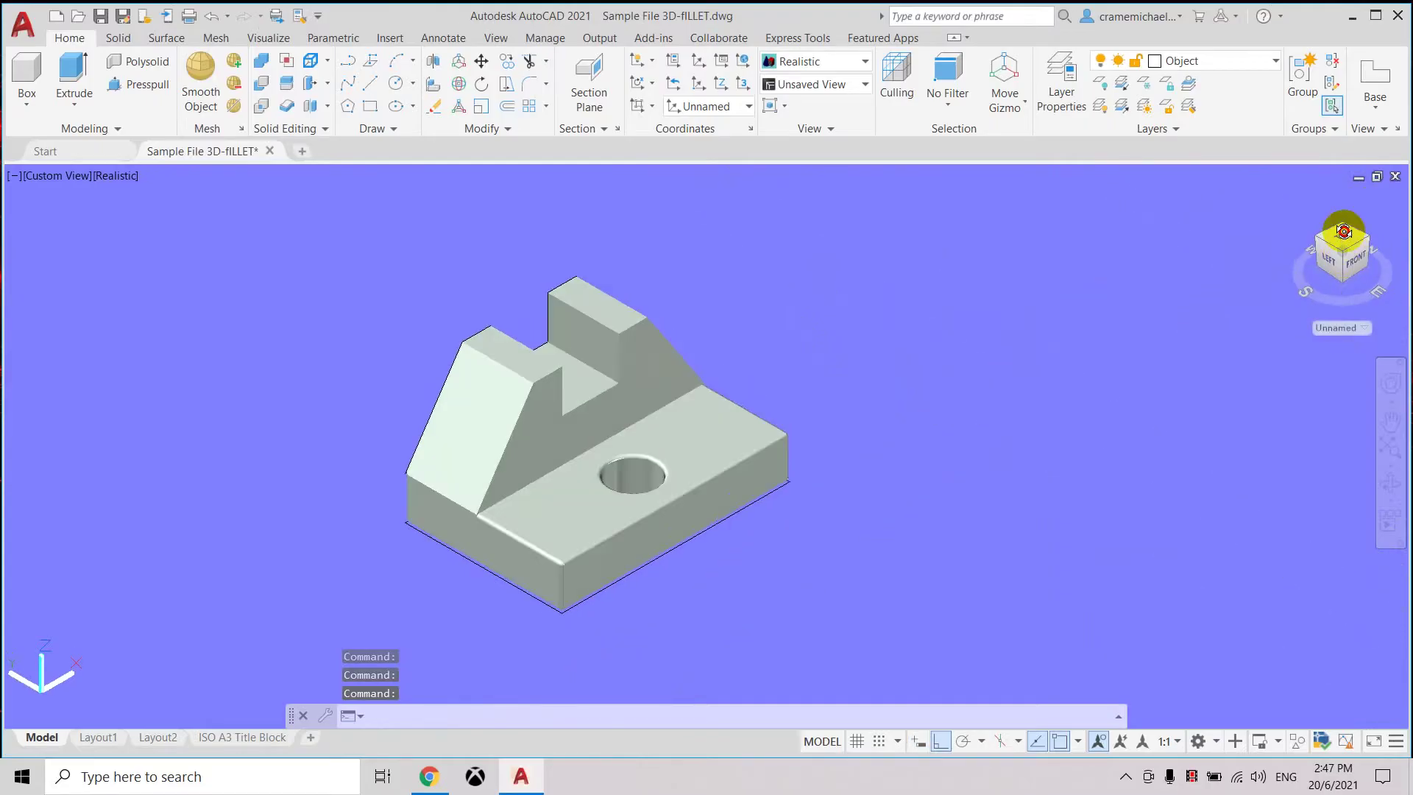
pyautogui.moveTo(846, 417); pyautogui.dragTo(968, 401, button='middle')
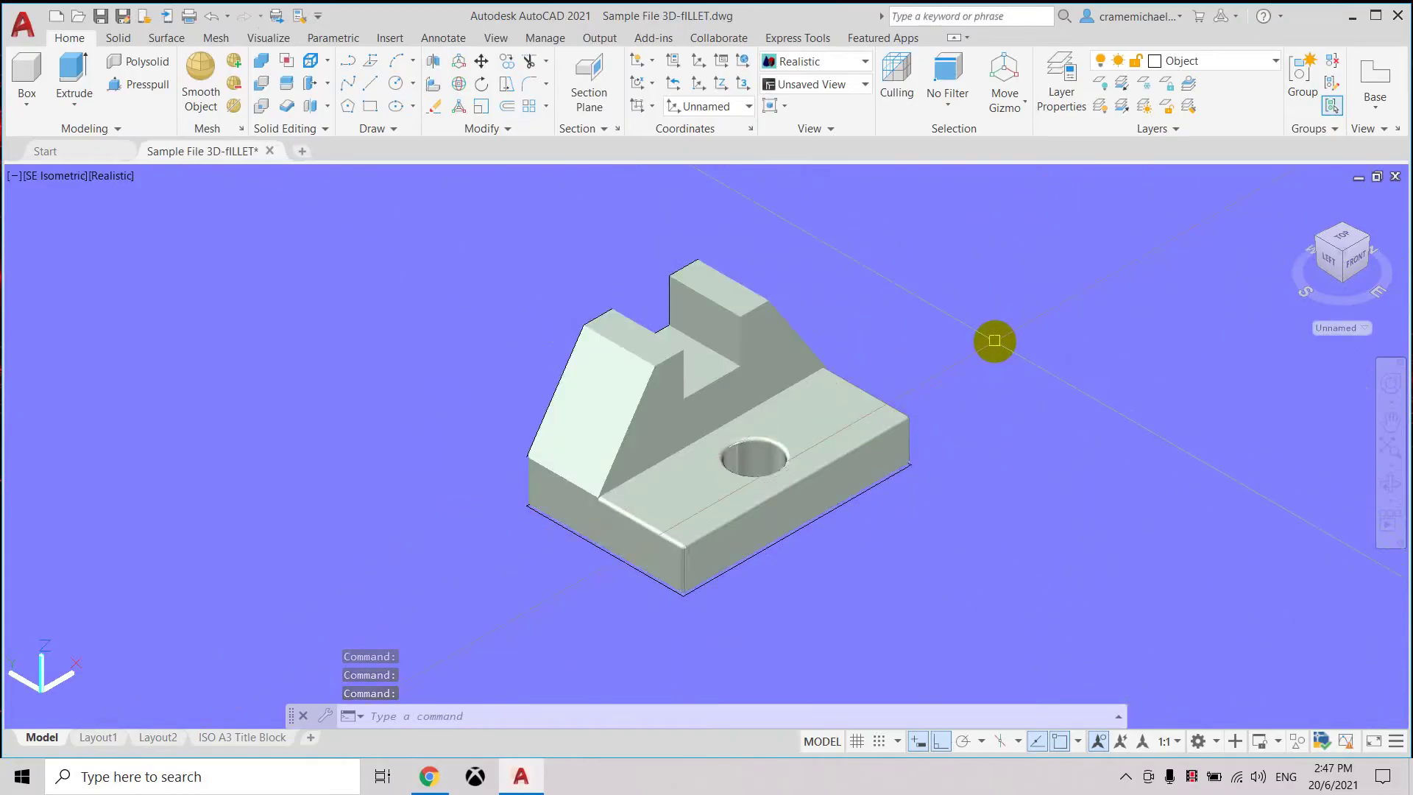
pyautogui.scroll(3, 989, 349)
pyautogui.scroll(-3, 984, 346)
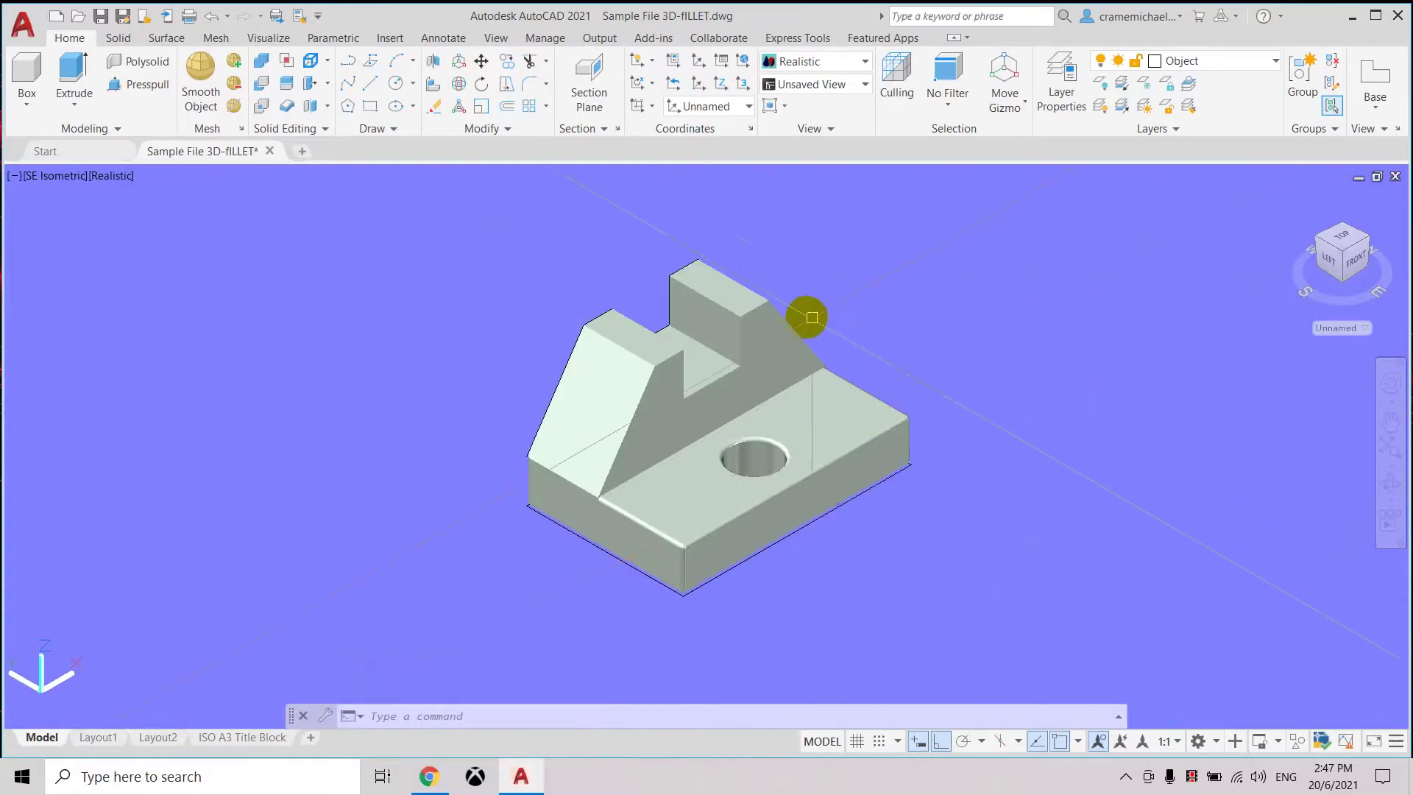
# Review the sun, sky and geographic location settings in the sun properties.
pyautogui.click(280, 40)
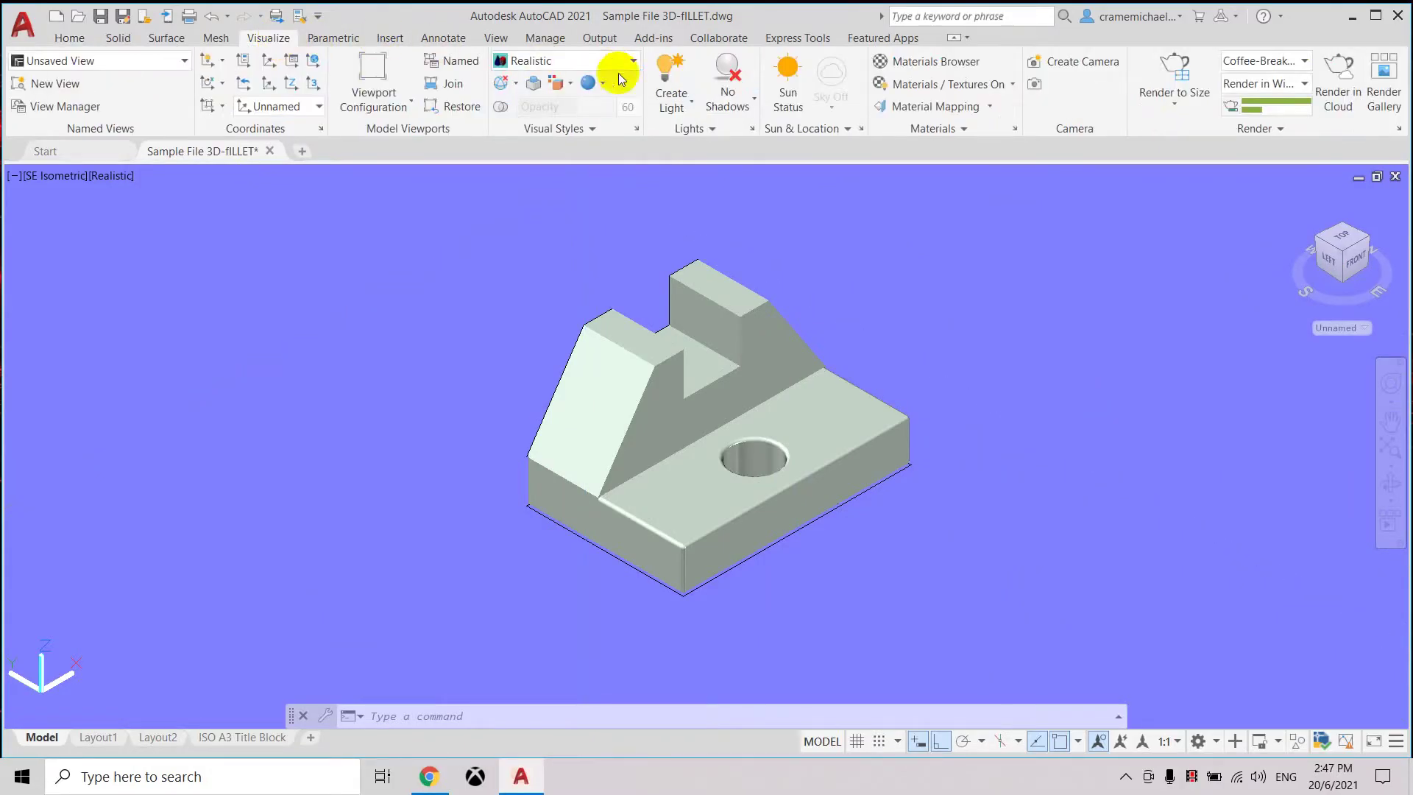
pyautogui.click(862, 129)
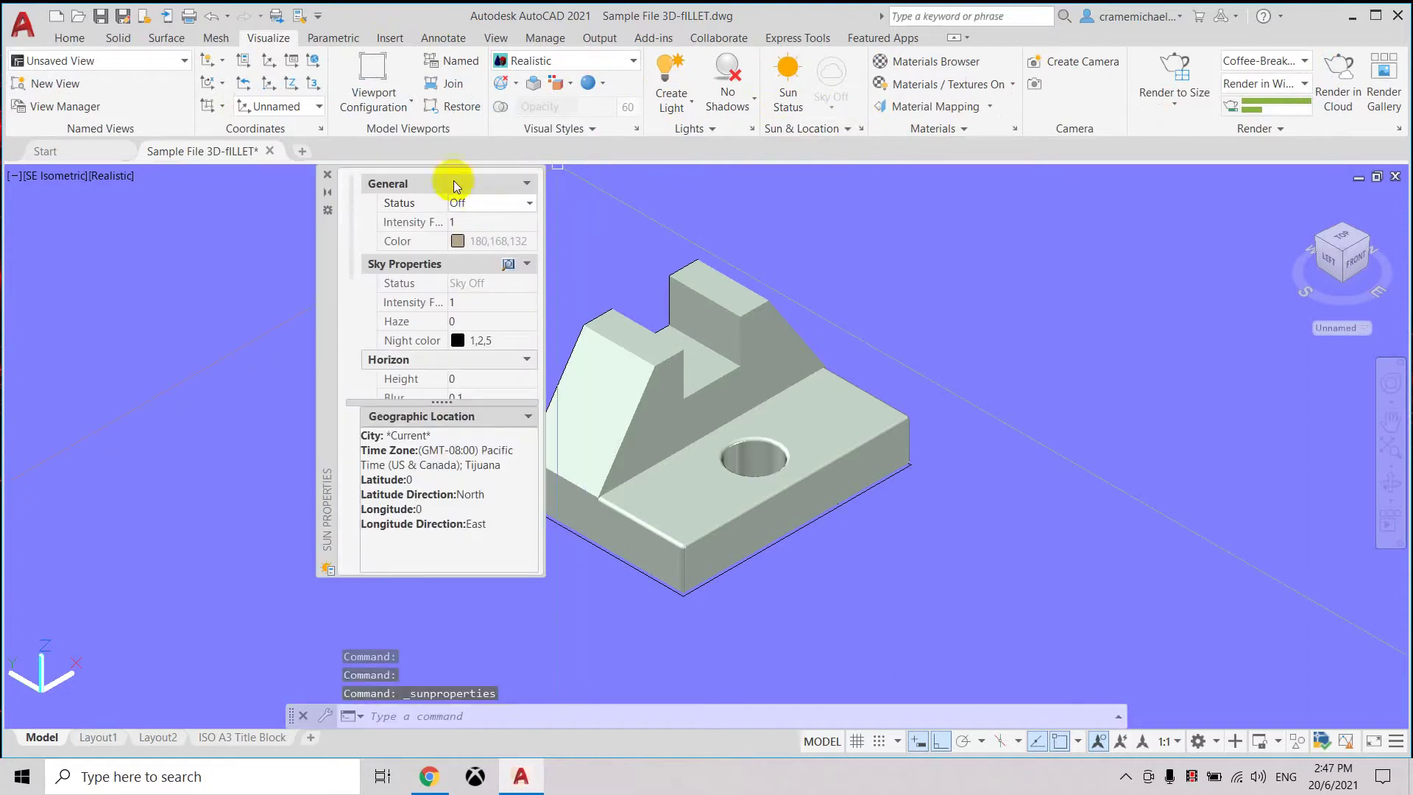
pyautogui.click(327, 175)
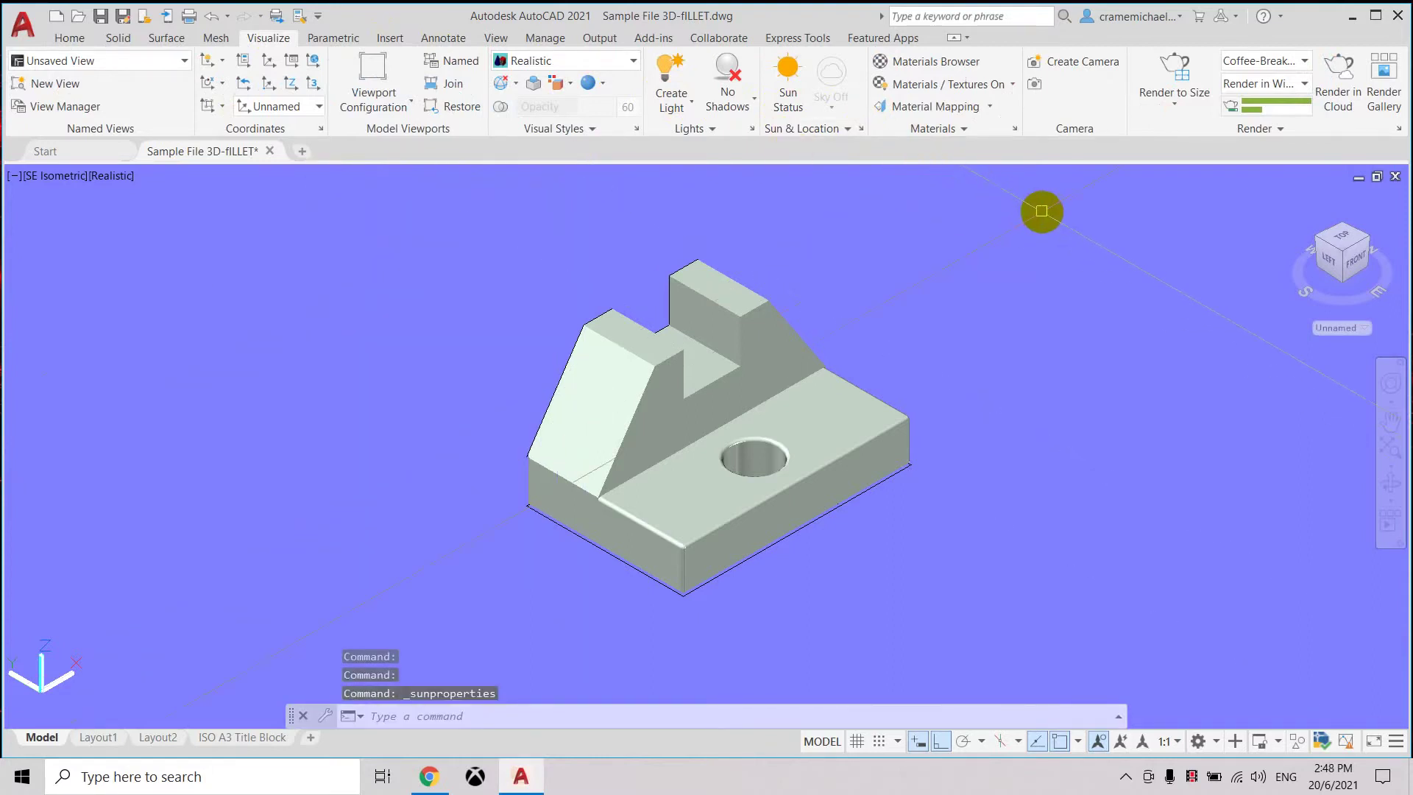
# Create a large rectangular planar surface with PLANESURF, extending well beyond the solid on all sides.
pyautogui.scroll(-3, 627, 379)
pyautogui.moveTo(798, 487); pyautogui.dragTo(825, 559, button='middle')
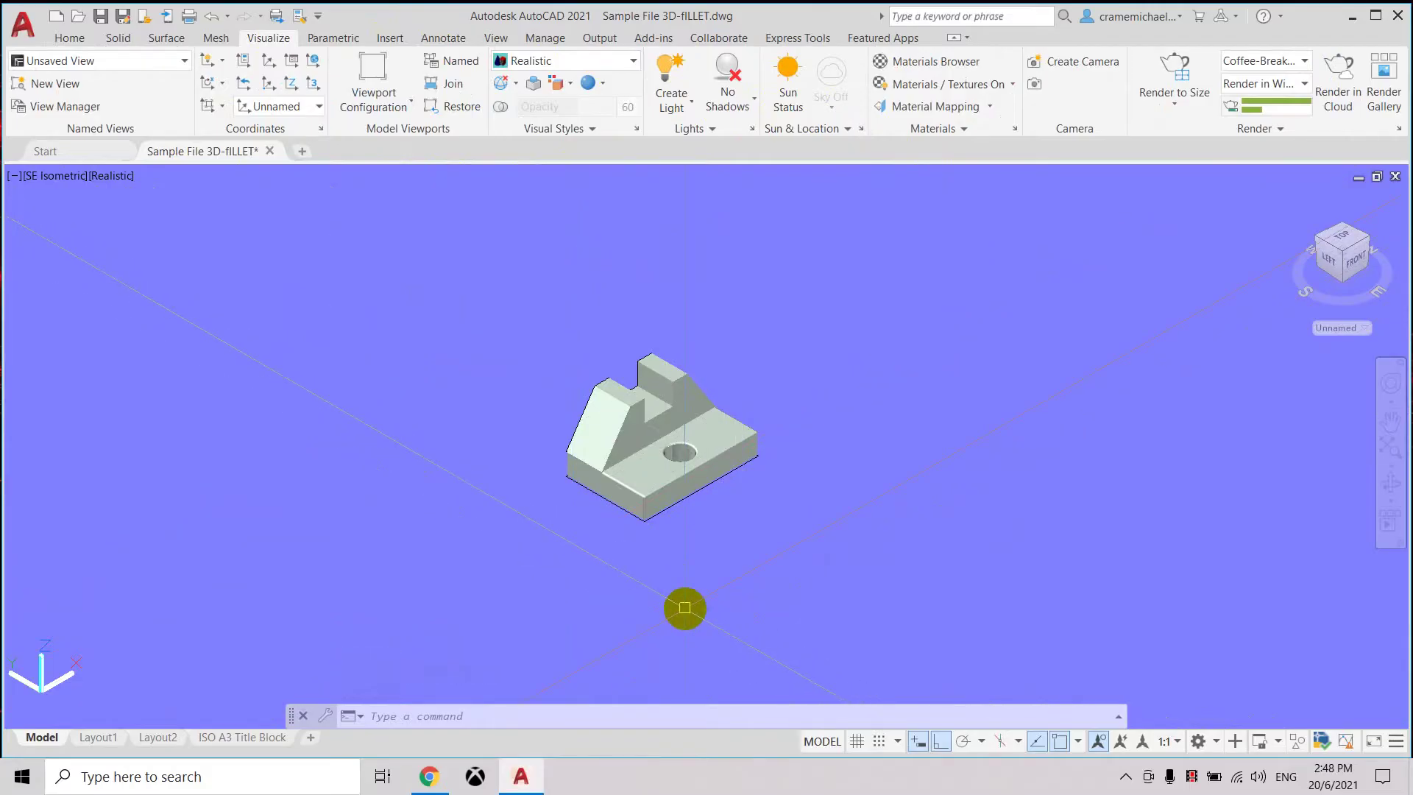
pyautogui.write('LANESURF')
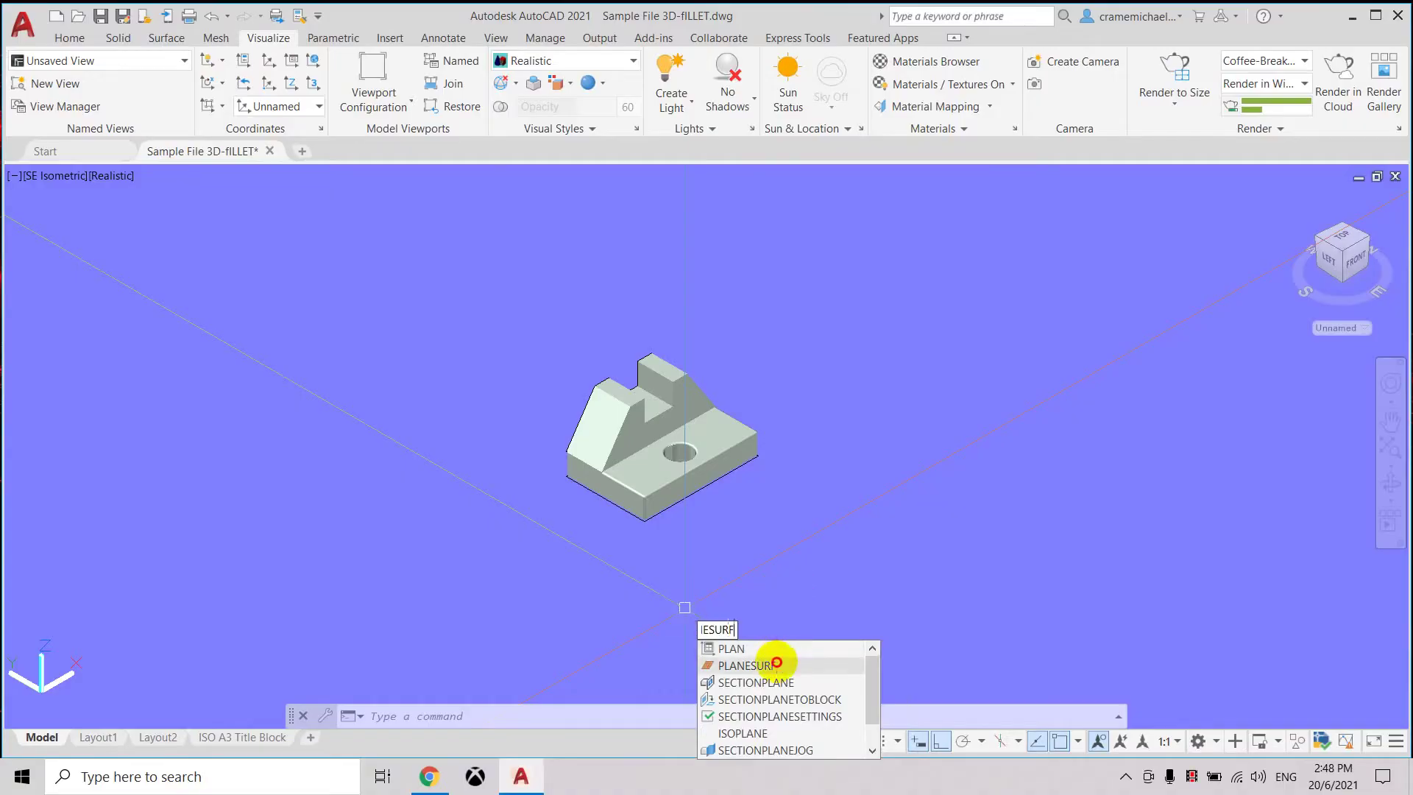
pyautogui.click(773, 664)
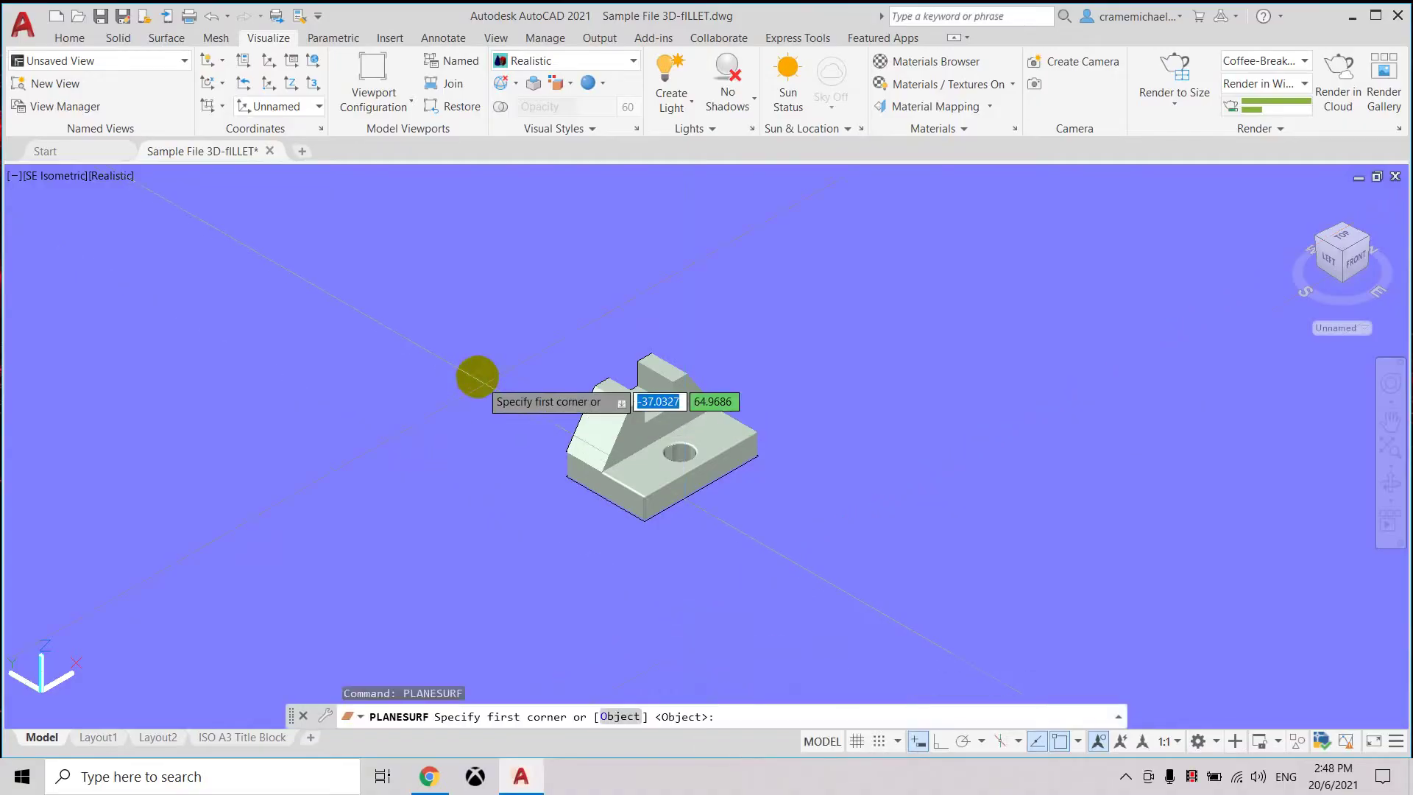
pyautogui.click(263, 401)
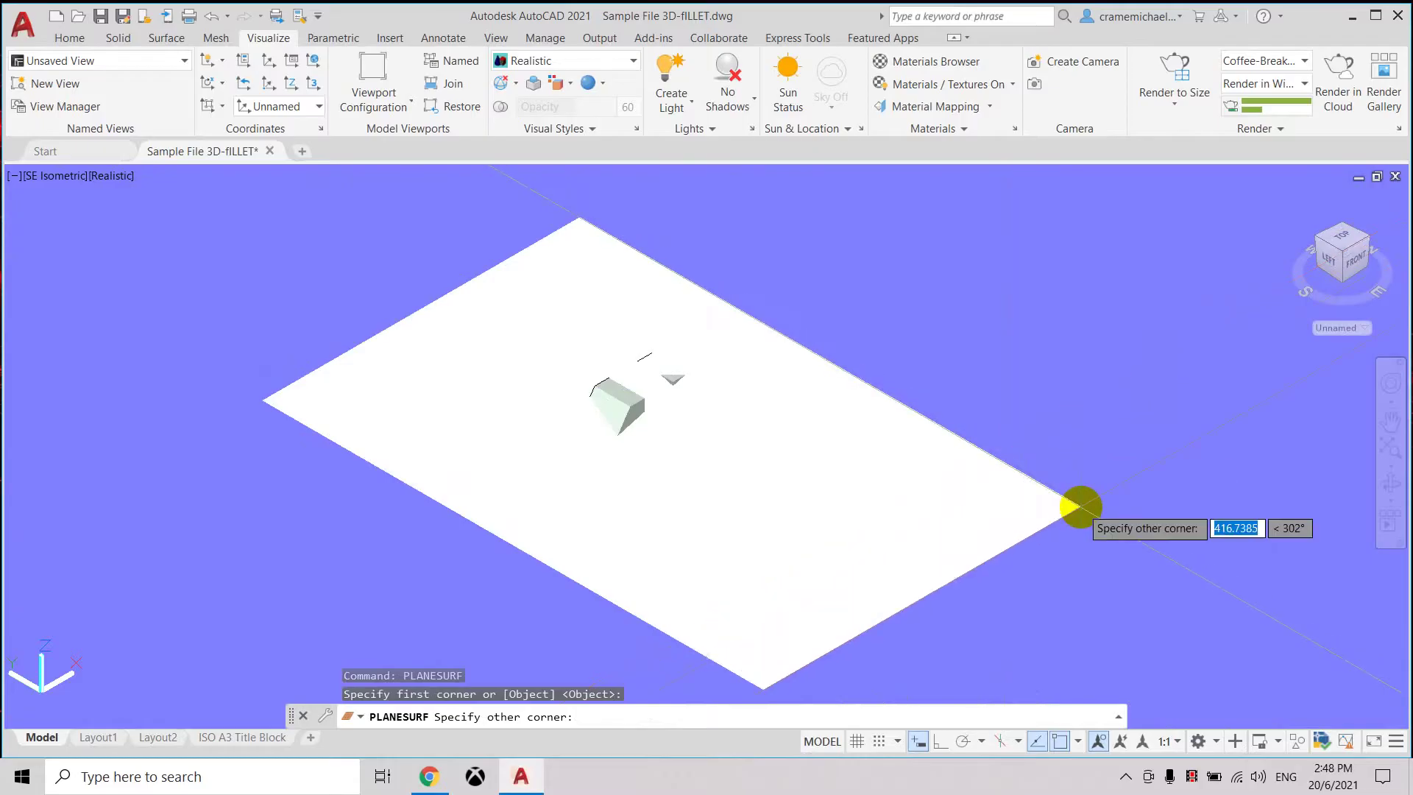
pyautogui.click(1066, 485)
pyautogui.press('Escape')
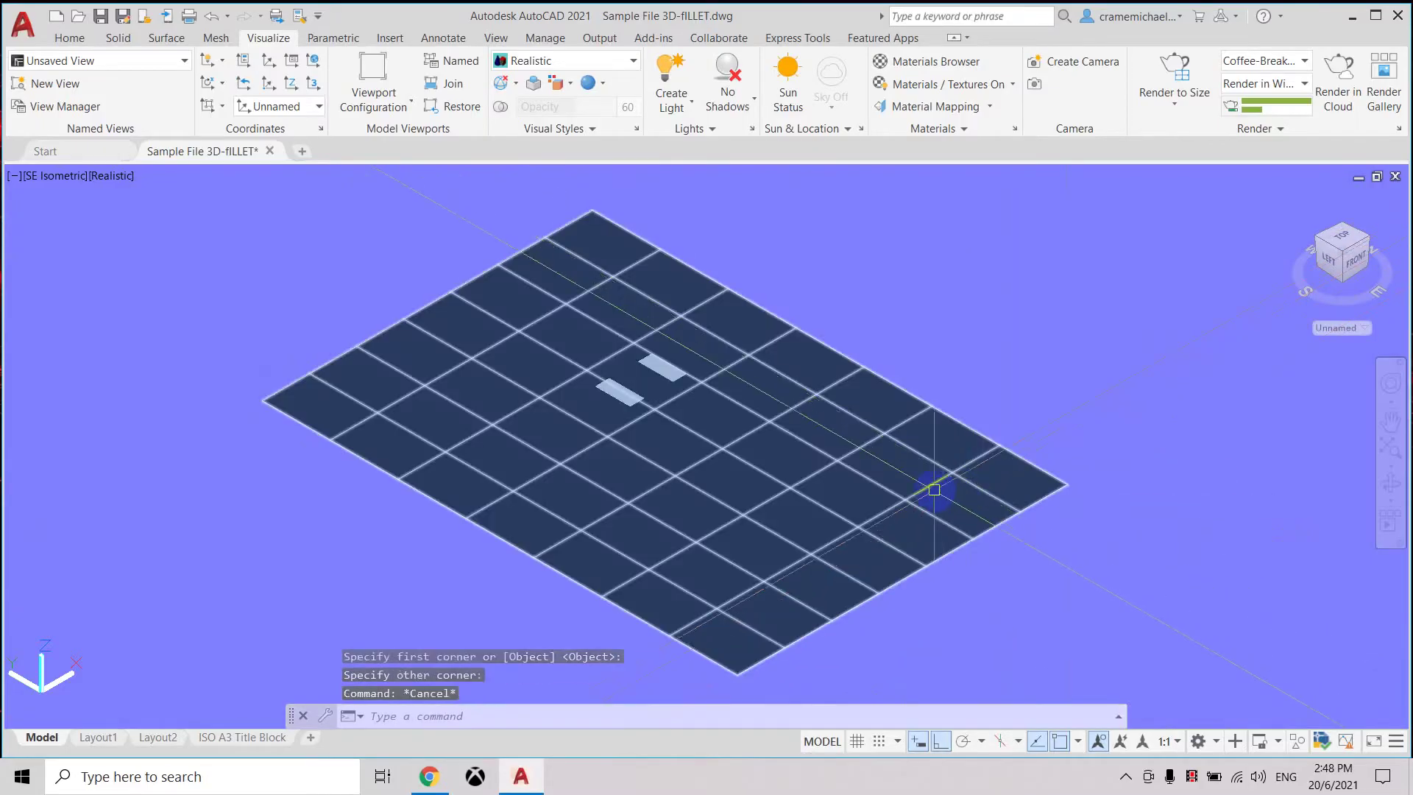
pyautogui.press('Escape')
# Move the planar surface down along the Z axis so it lies below the solid.
pyautogui.click(916, 476)
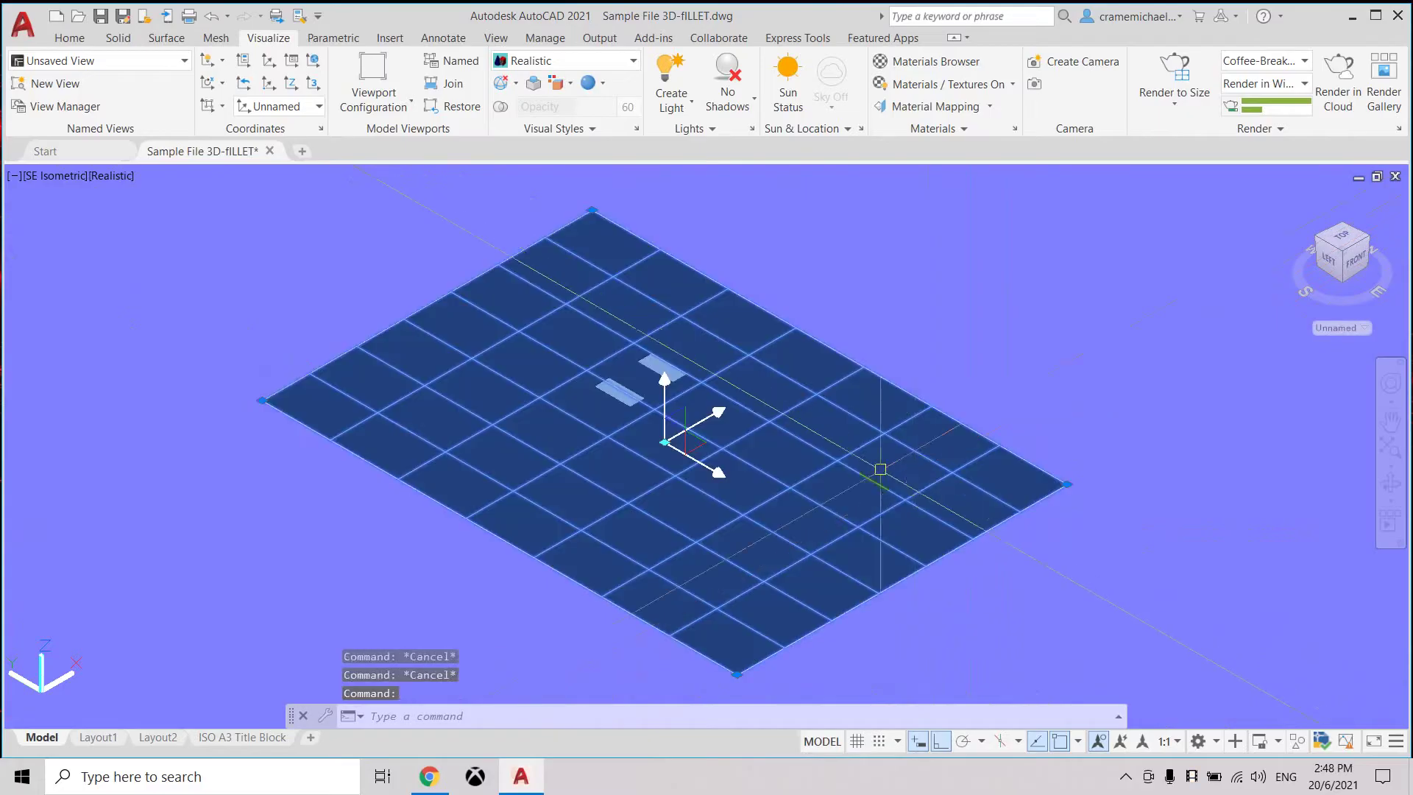
pyautogui.click(662, 399)
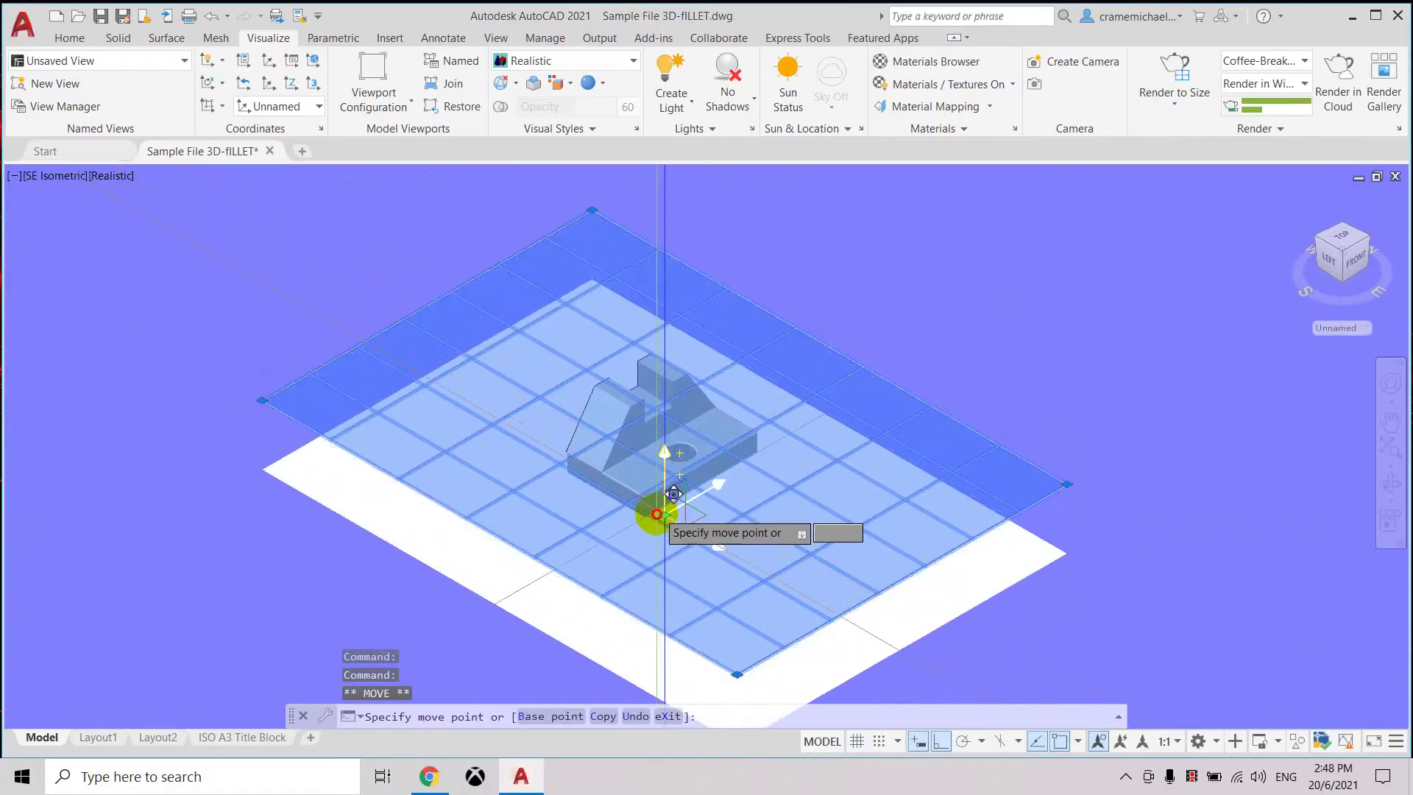
pyautogui.press('Escape')
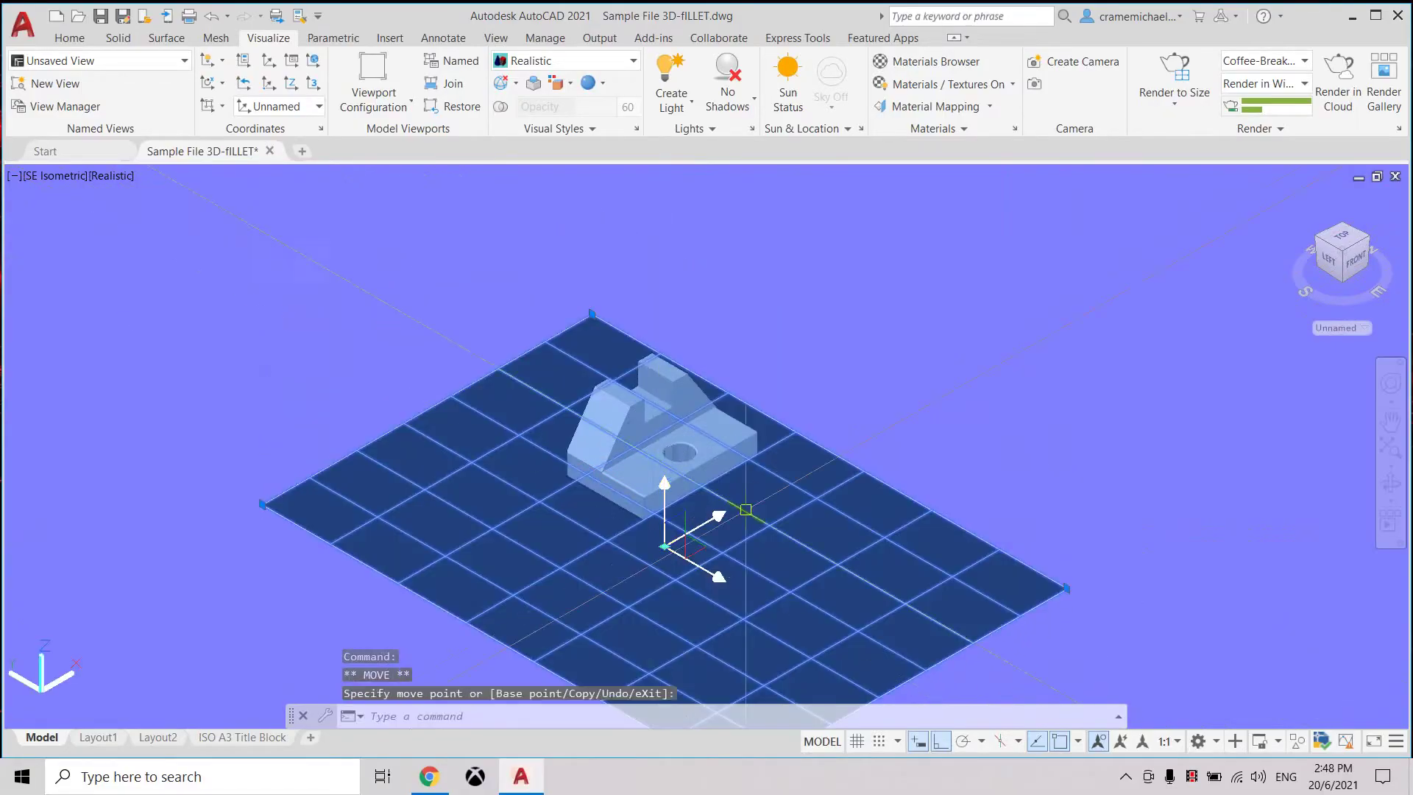
pyautogui.press('Escape')
# Move the bracket-shaped solid vertically upward above the planar surface with the Move command.
pyautogui.moveTo(1341, 254)
pyautogui.mouseDown()
pyautogui.moveTo(1336, 235)
pyautogui.moveTo(1325, 278)
pyautogui.mouseUp()
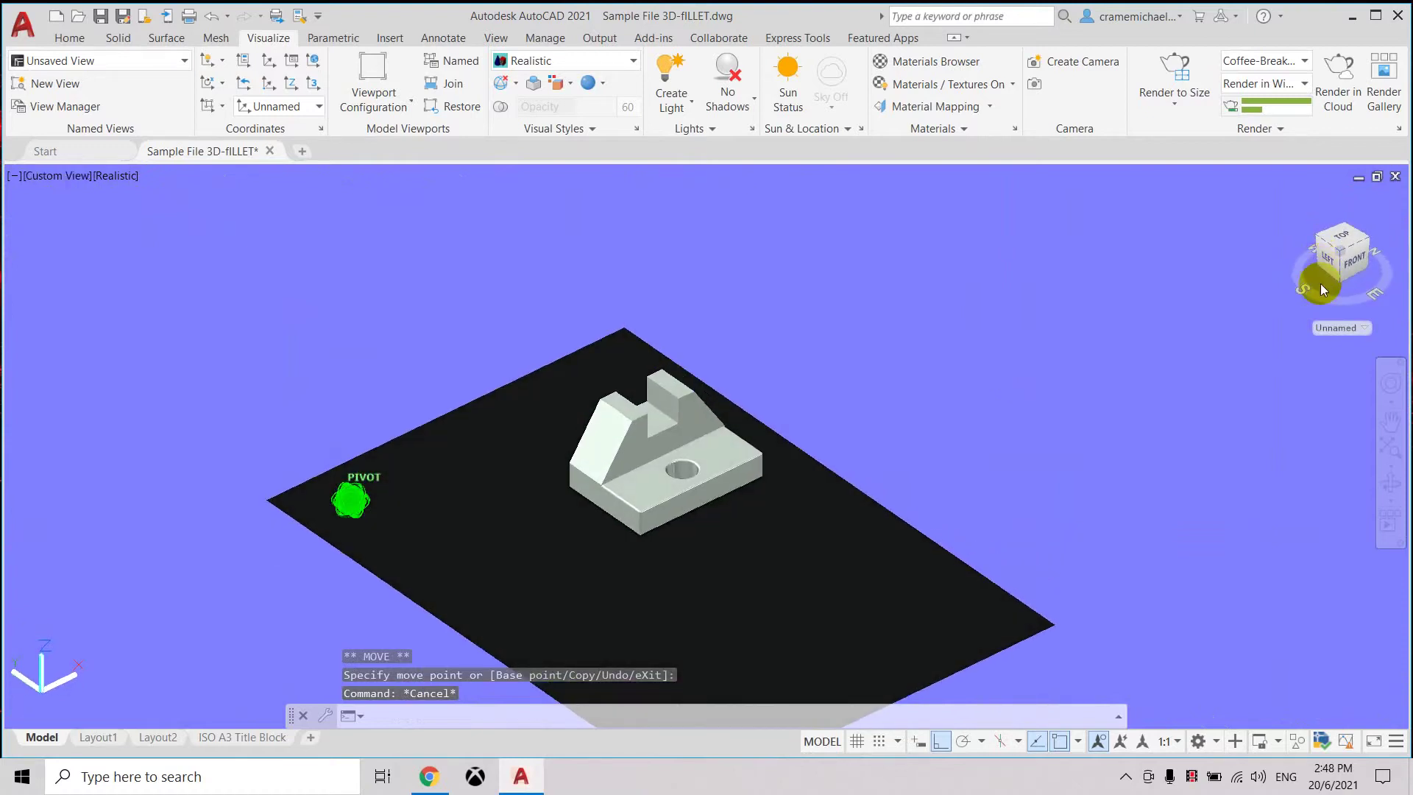
pyautogui.click(710, 477)
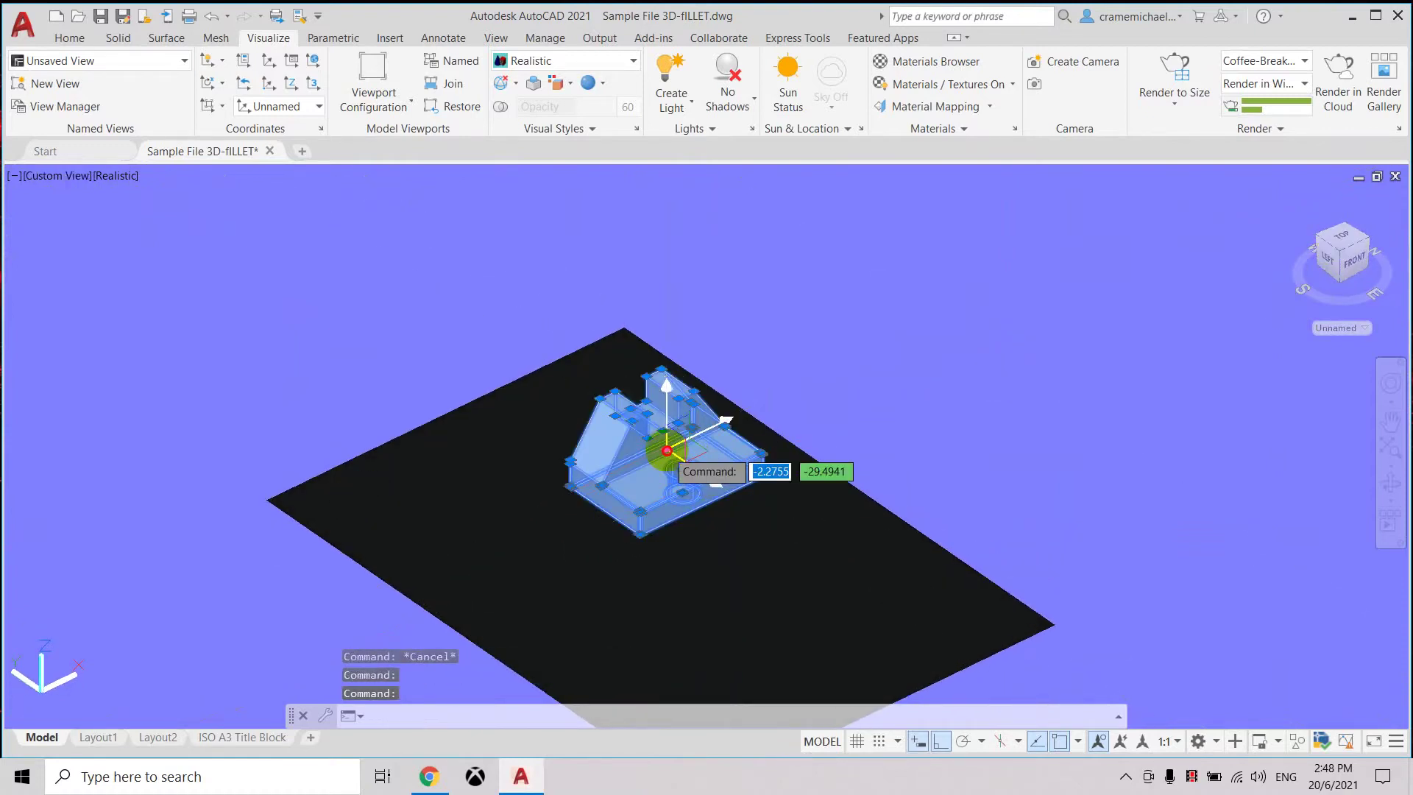
pyautogui.press('Escape')
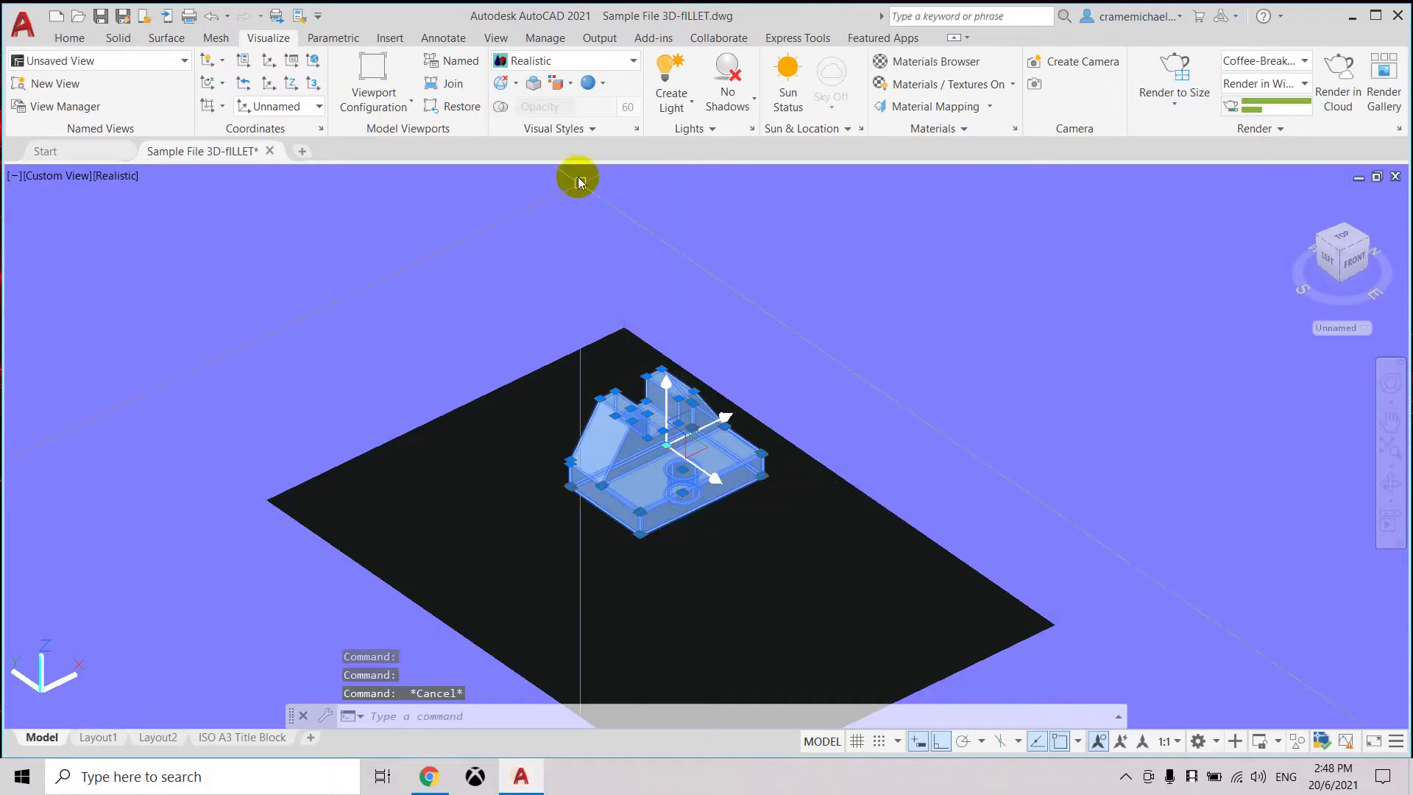
pyautogui.click(55, 42)
pyautogui.click(485, 71)
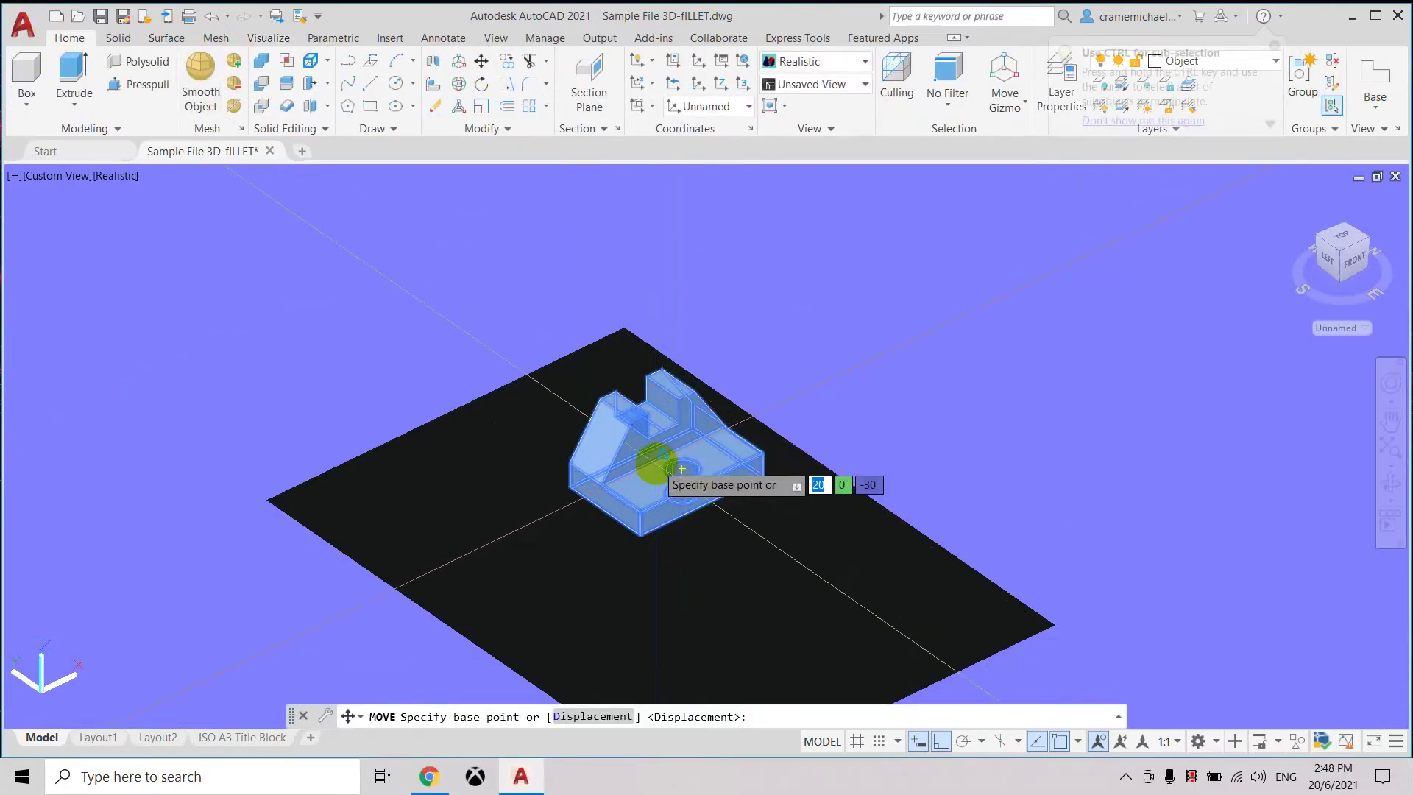
pyautogui.click(662, 505)
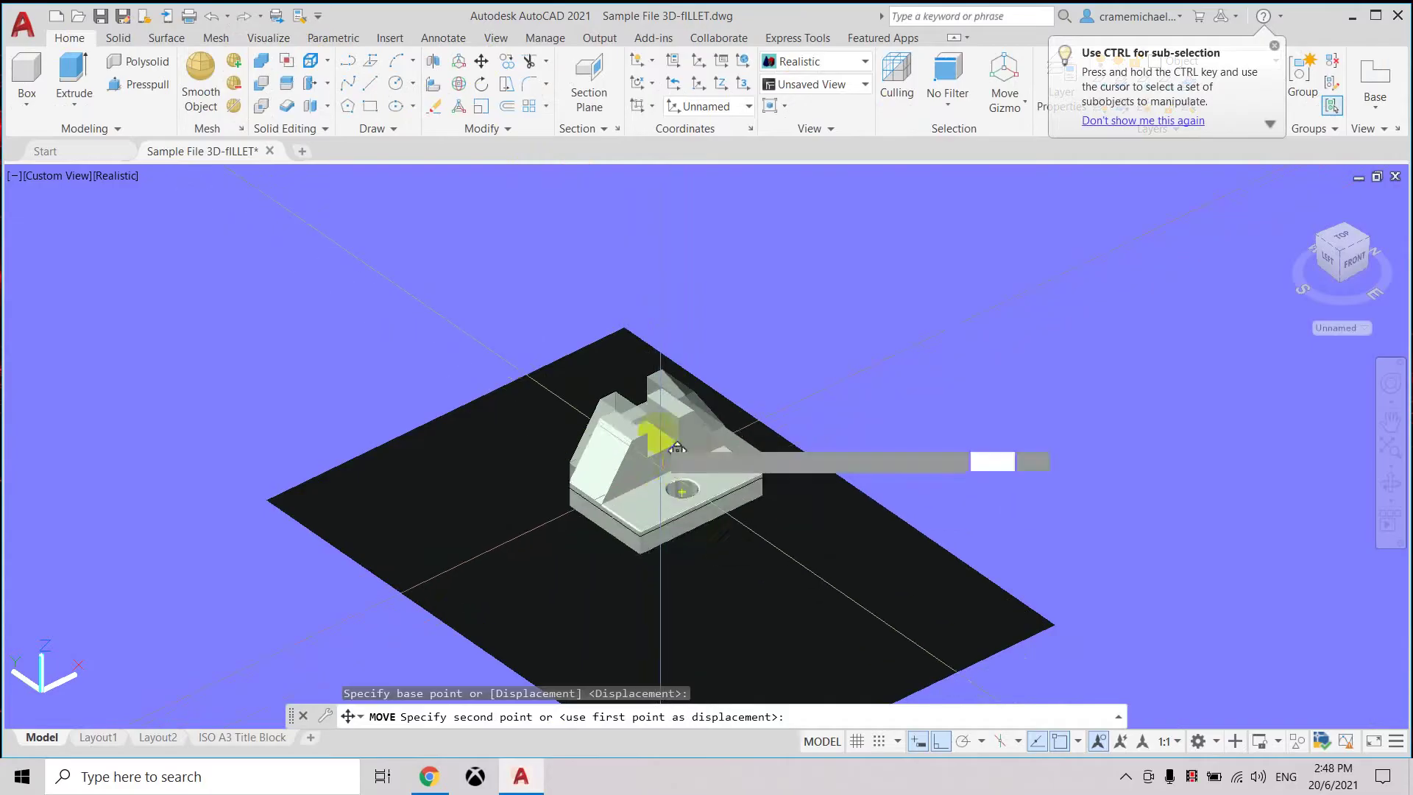
pyautogui.click(666, 441)
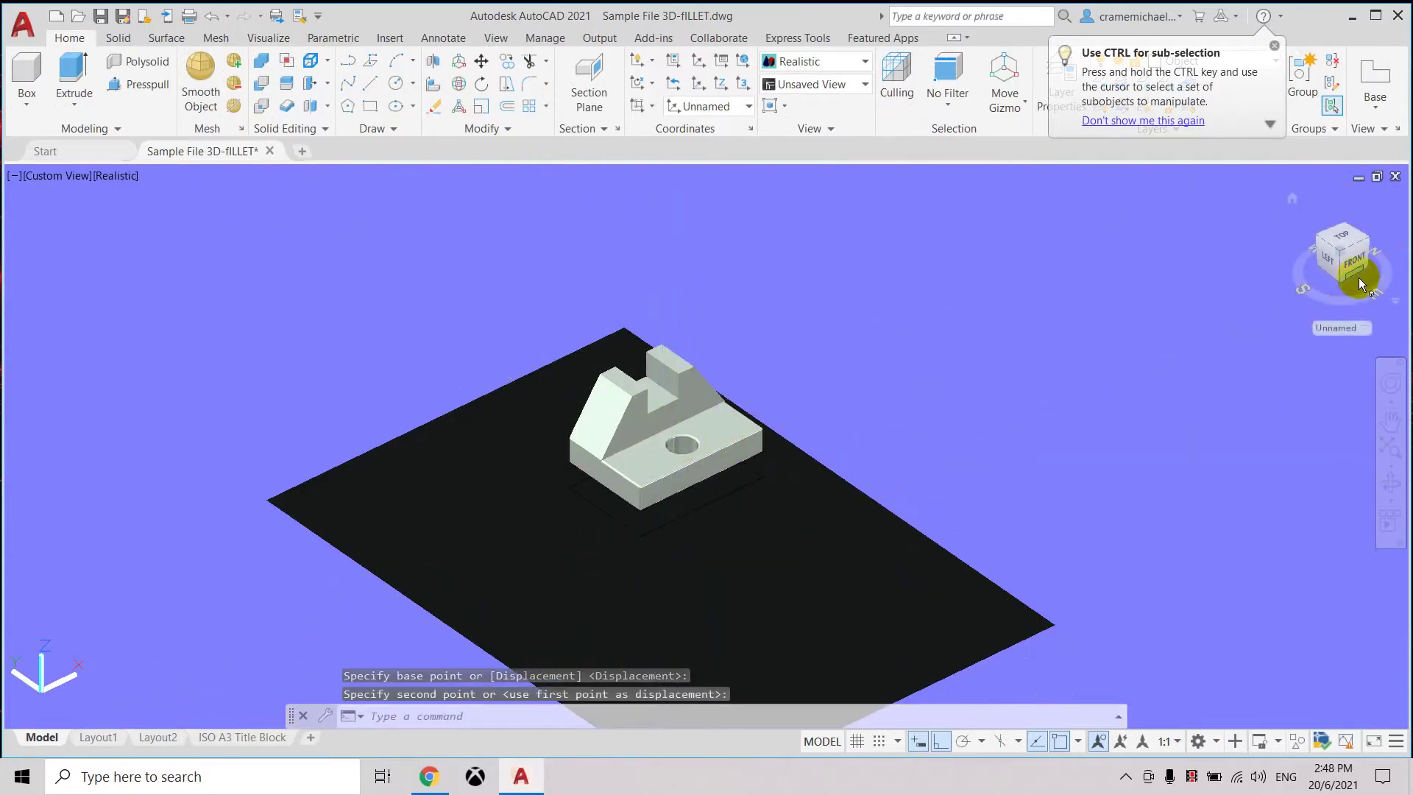
# Move the solid horizontally over the planar surface, closer to the surface's middle.
pyautogui.moveTo(1018, 411); pyautogui.dragTo(1105, 278, button='middle')
pyautogui.click(746, 321)
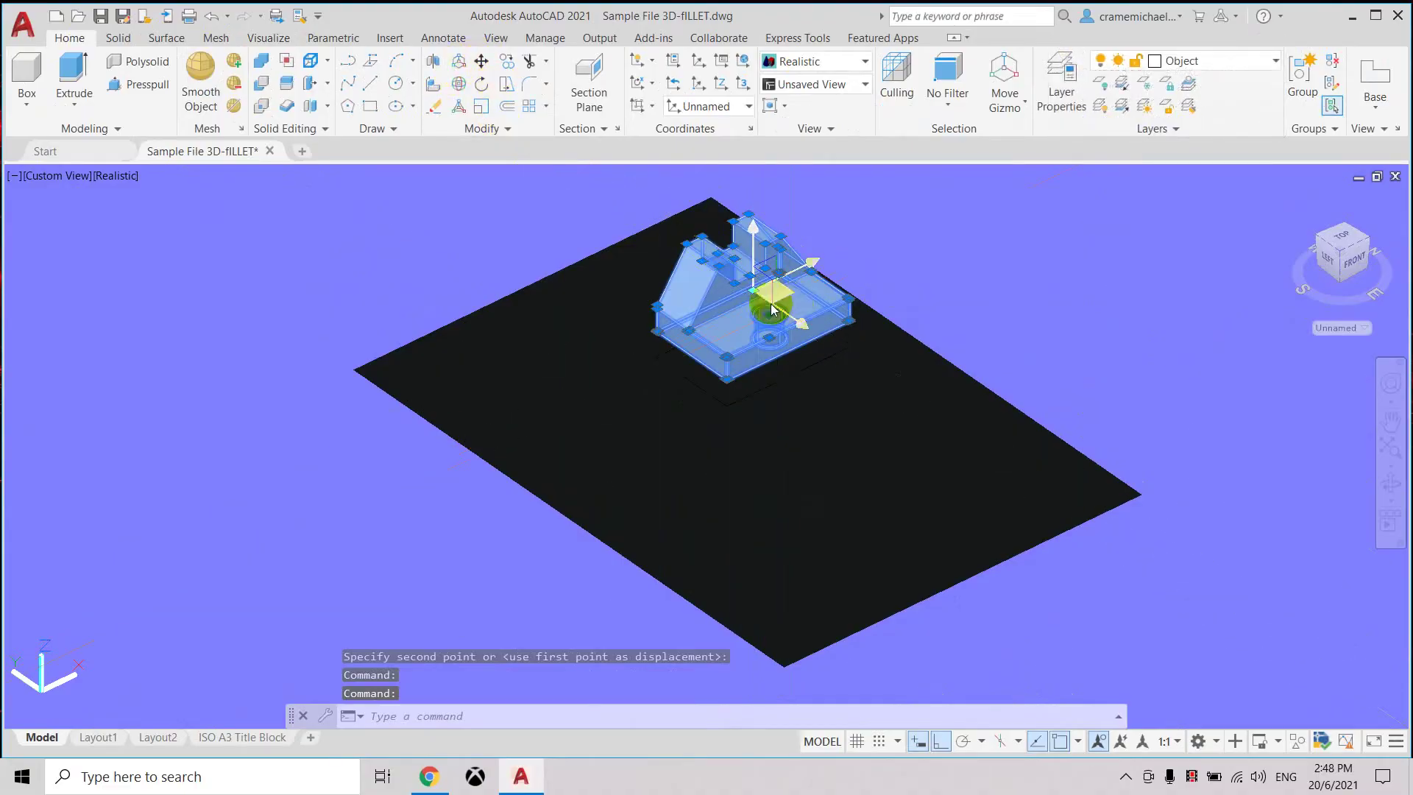
pyautogui.moveTo(791, 322)
pyautogui.mouseDown()
pyautogui.moveTo(725, 294)
pyautogui.moveTo(831, 314)
pyautogui.moveTo(760, 356)
pyautogui.moveTo(778, 346)
pyautogui.mouseUp()
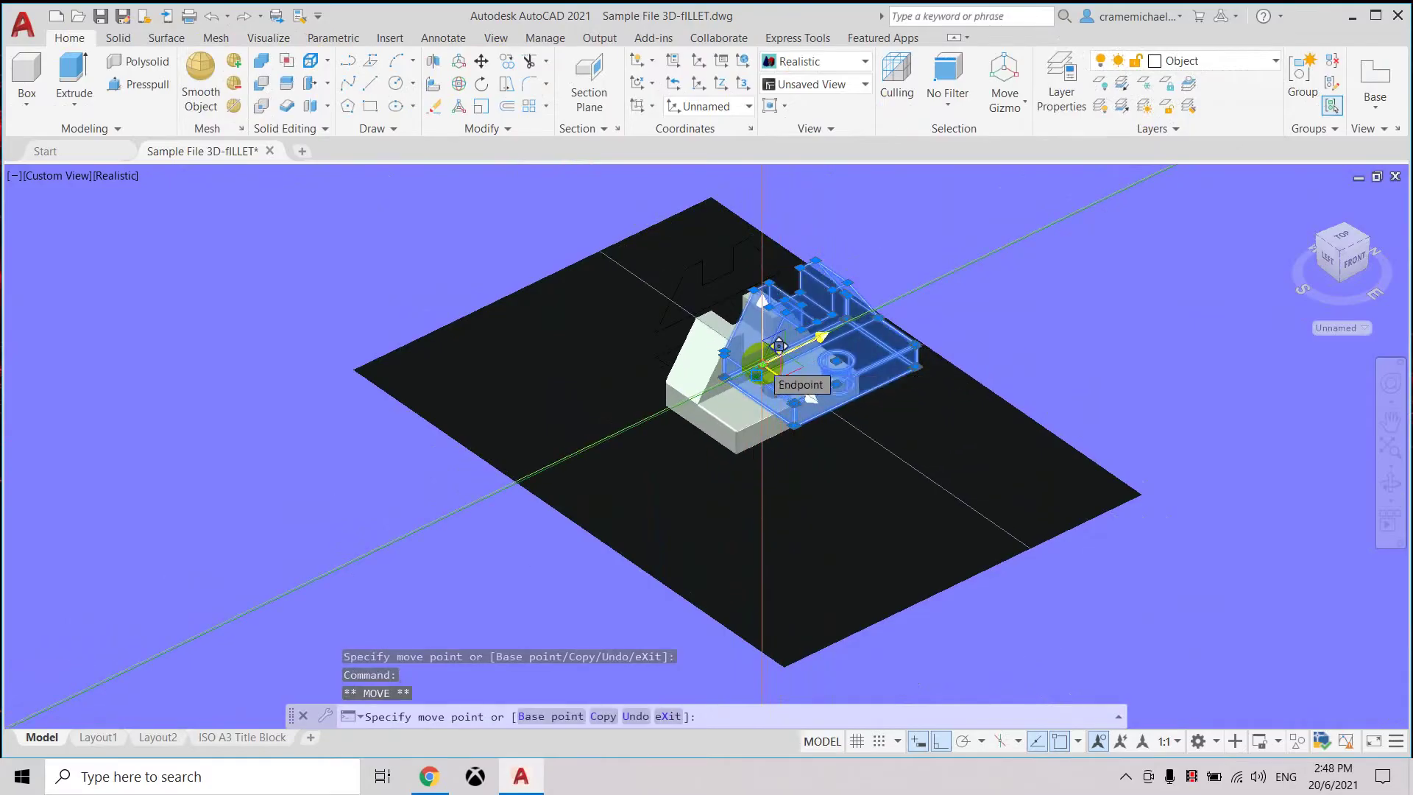
pyautogui.press('Escape')
pyautogui.press('Escape')
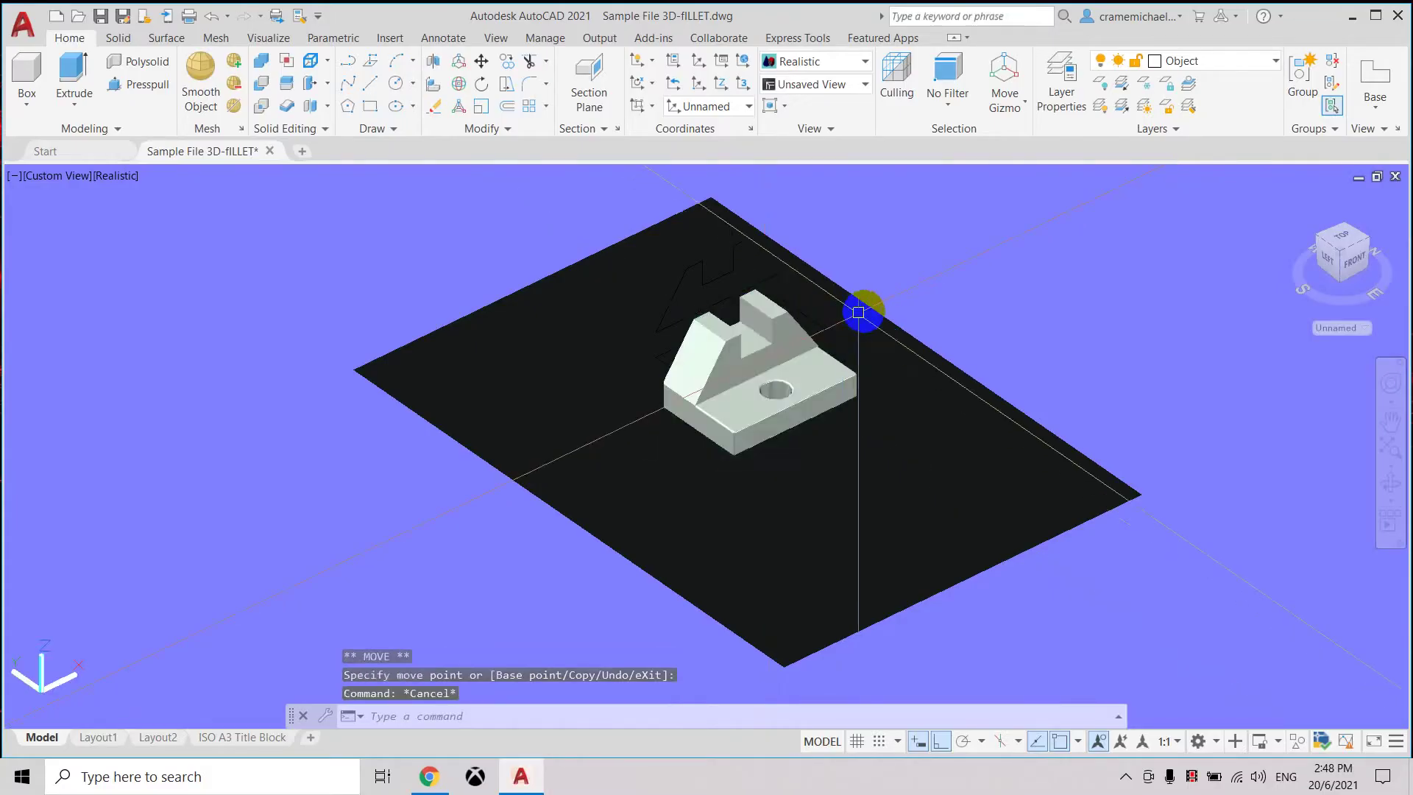
# Open the object properties palette with the PROPERTIES command, leaving no object selected.
pyautogui.click(858, 312)
pyautogui.scroll(3, 851, 318)
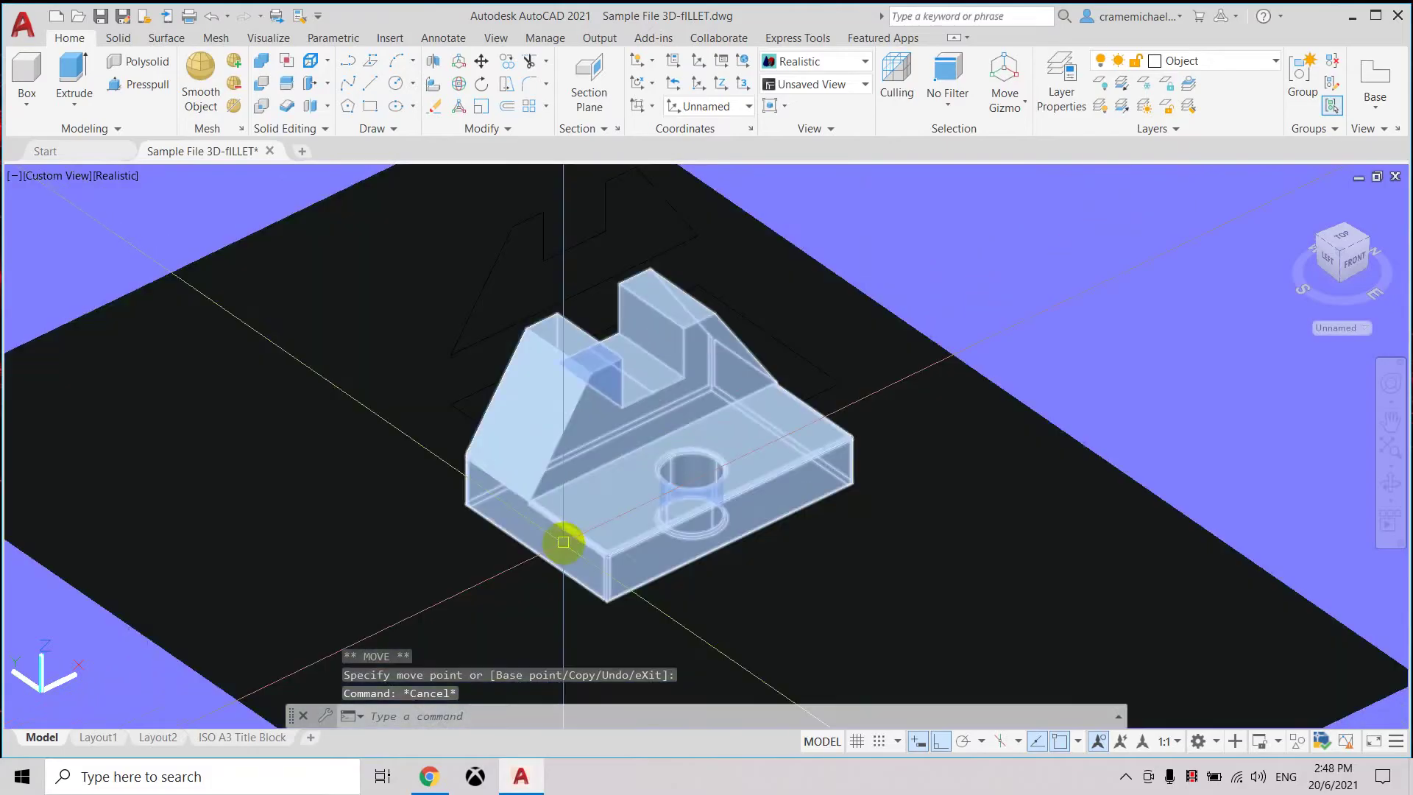
pyautogui.write('z')
pyautogui.press('Return')
pyautogui.click(337, 251)
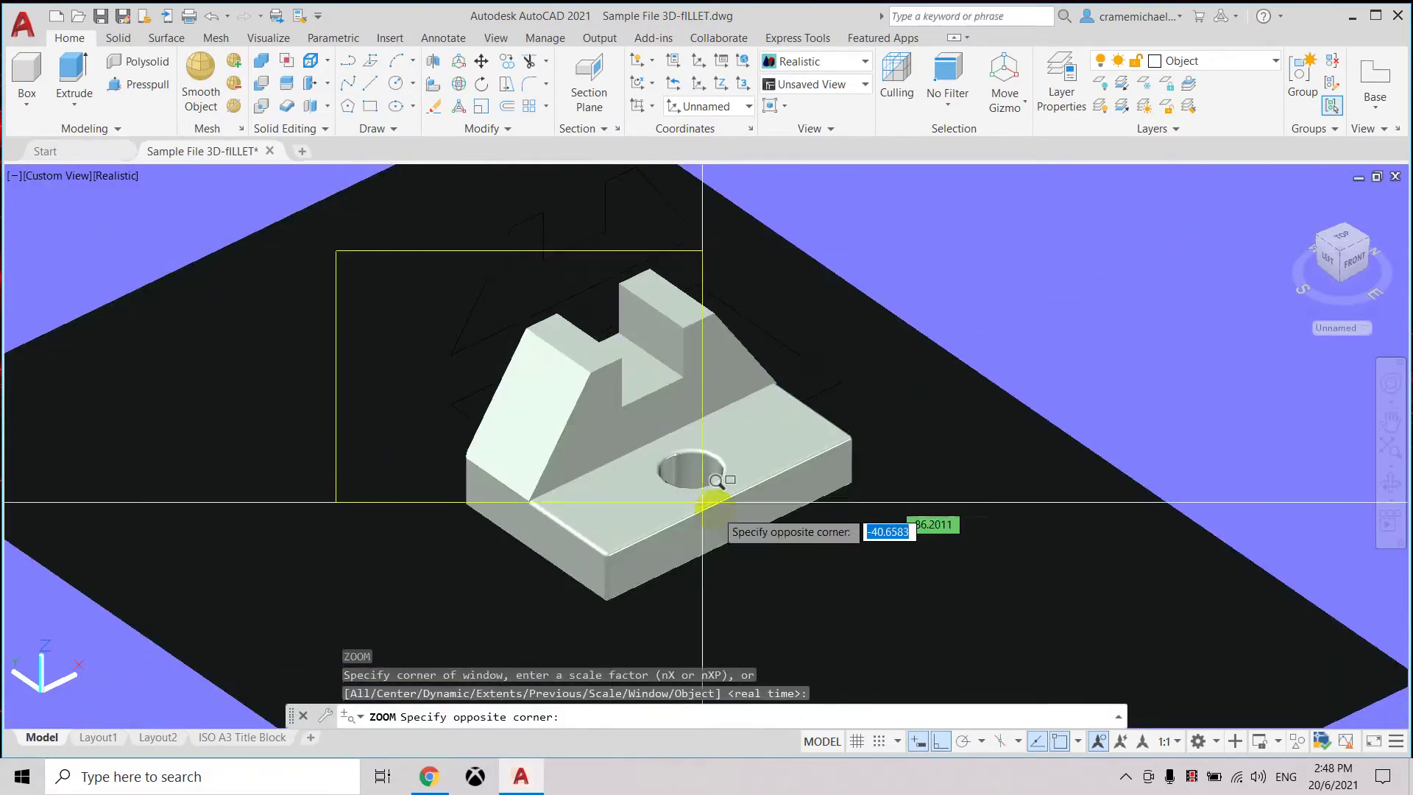
pyautogui.click(947, 633)
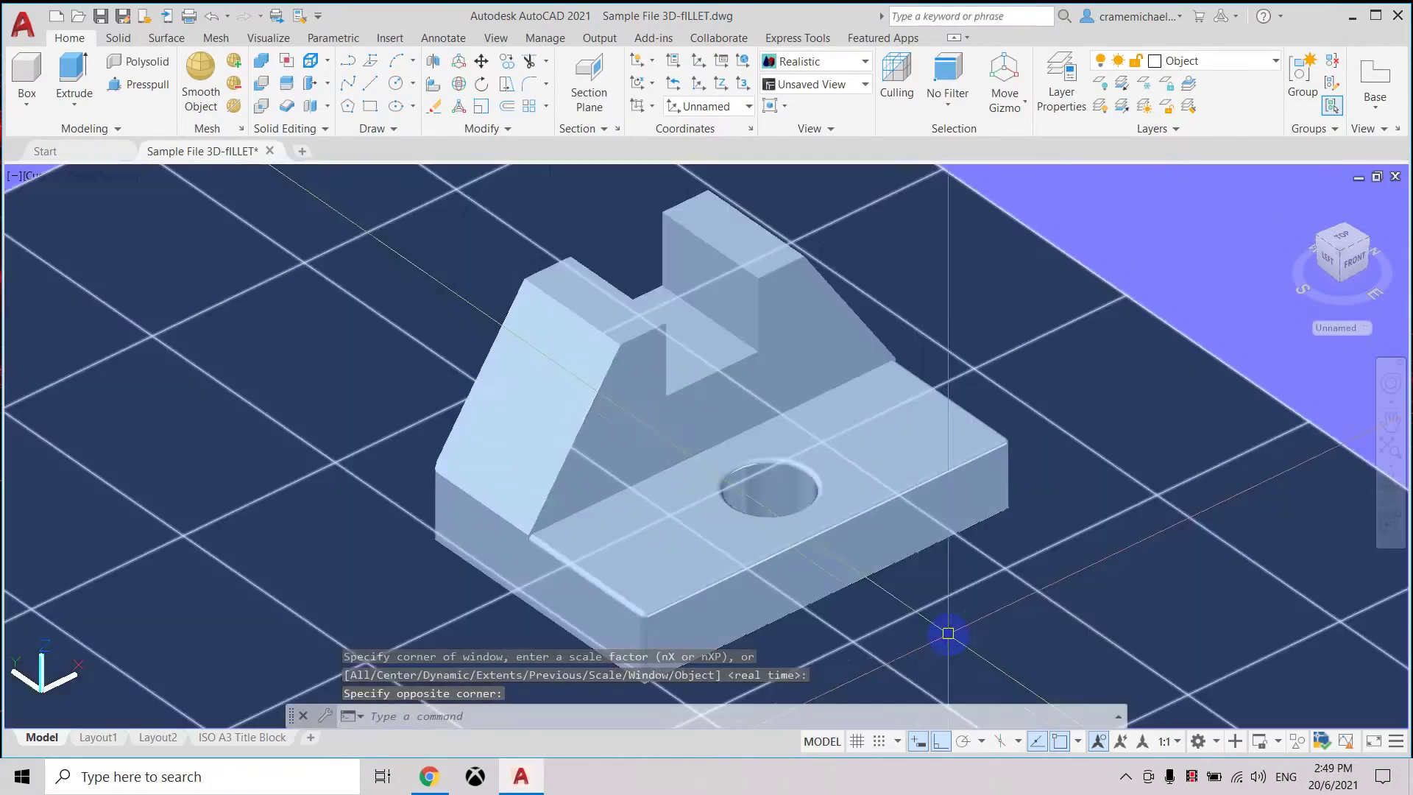
pyautogui.press('Escape')
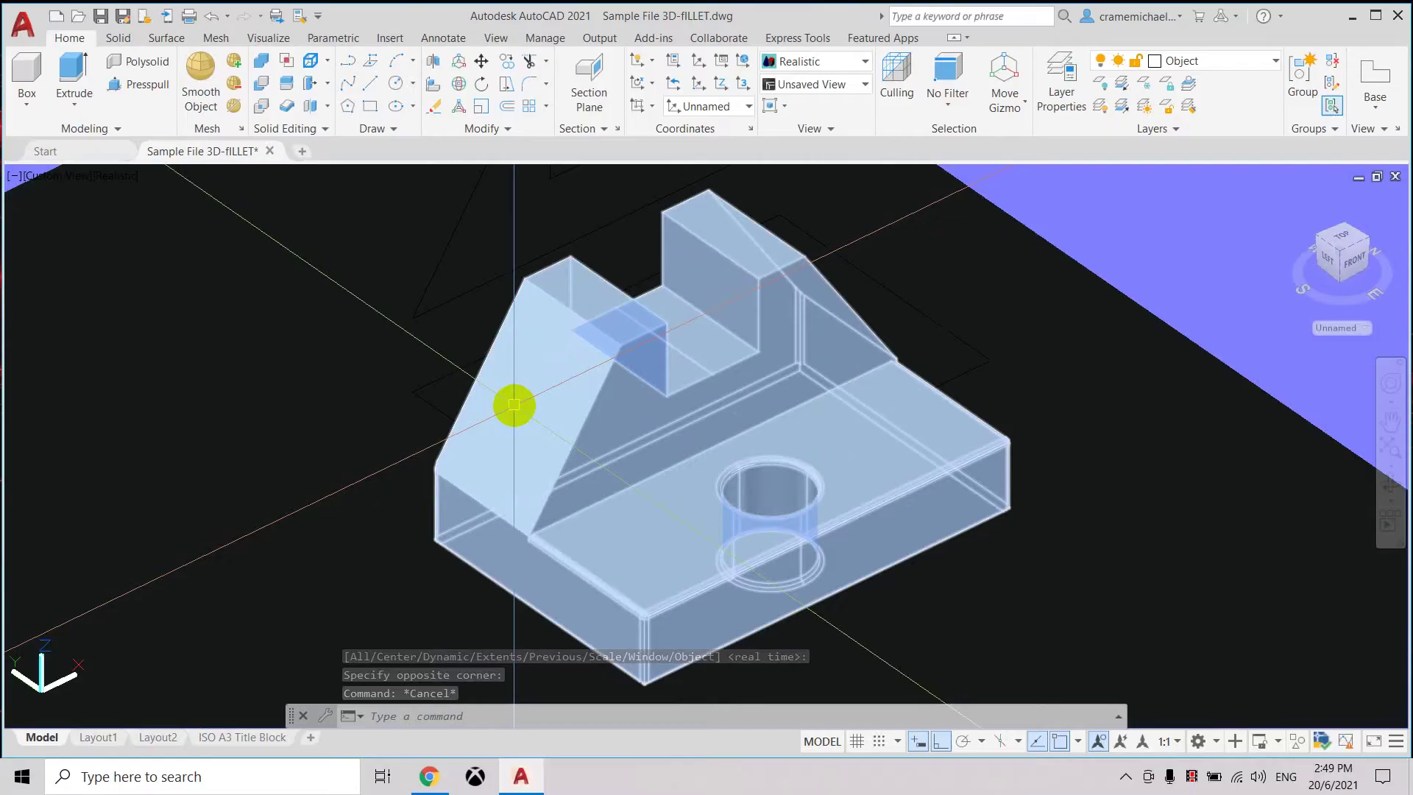
pyautogui.moveTo(513, 404)
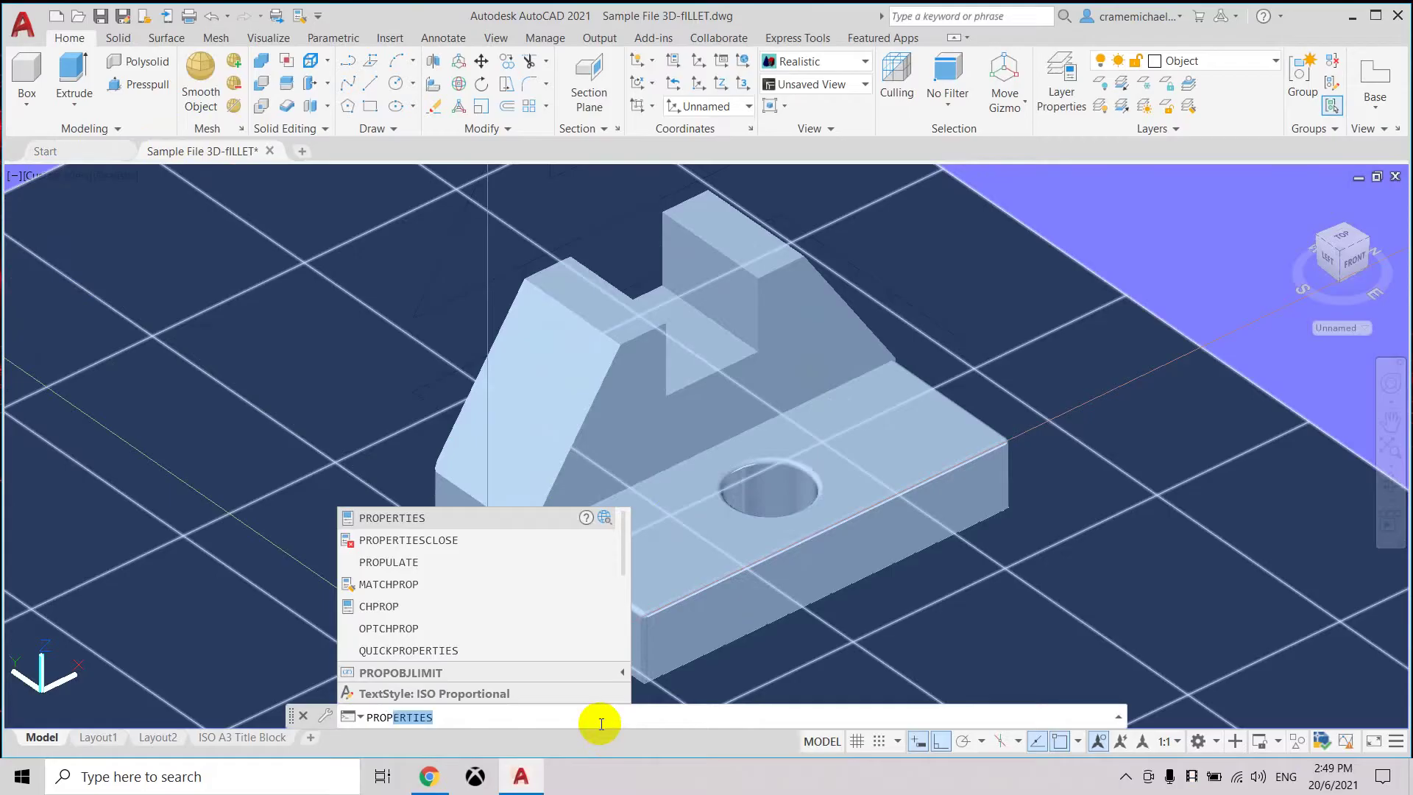
pyautogui.click(508, 519)
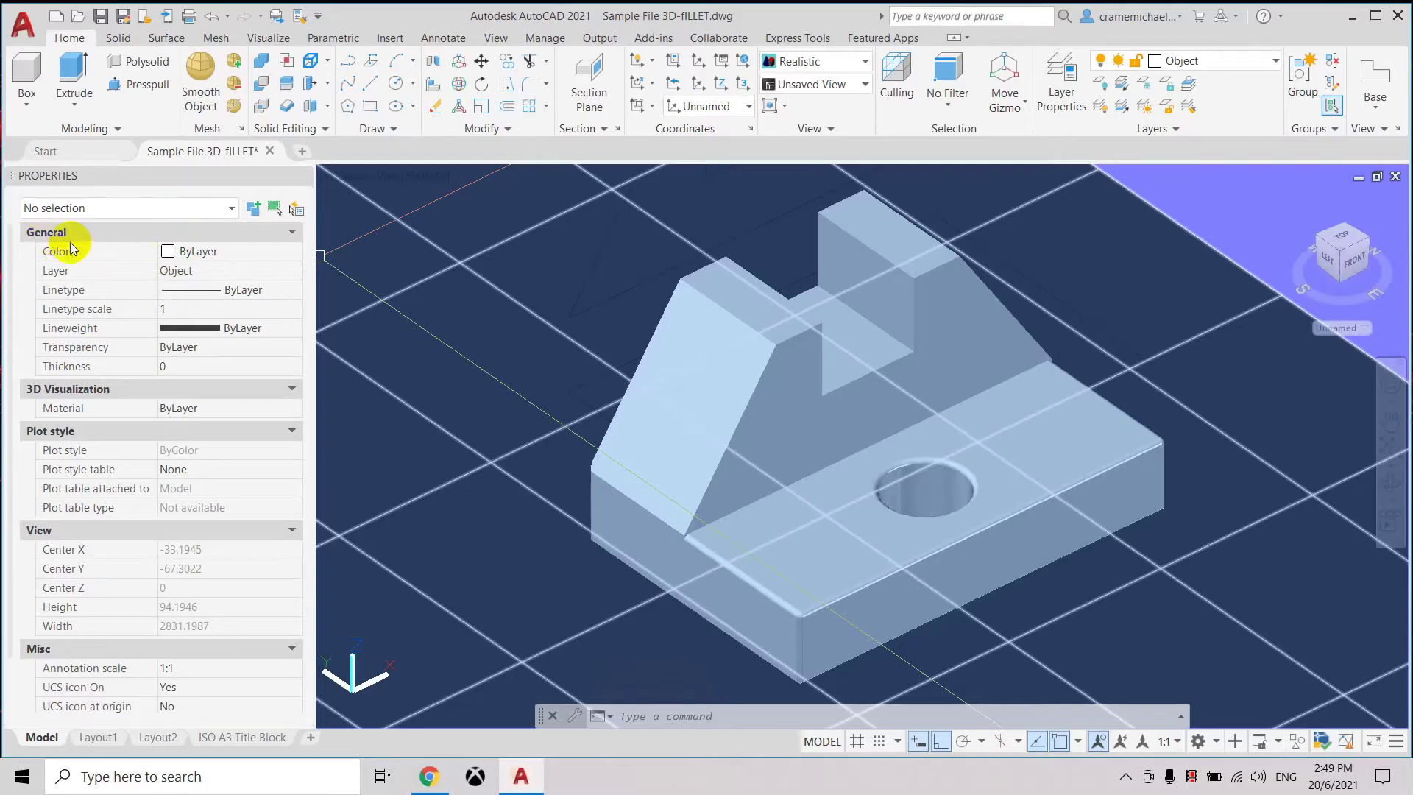
pyautogui.press('Escape')
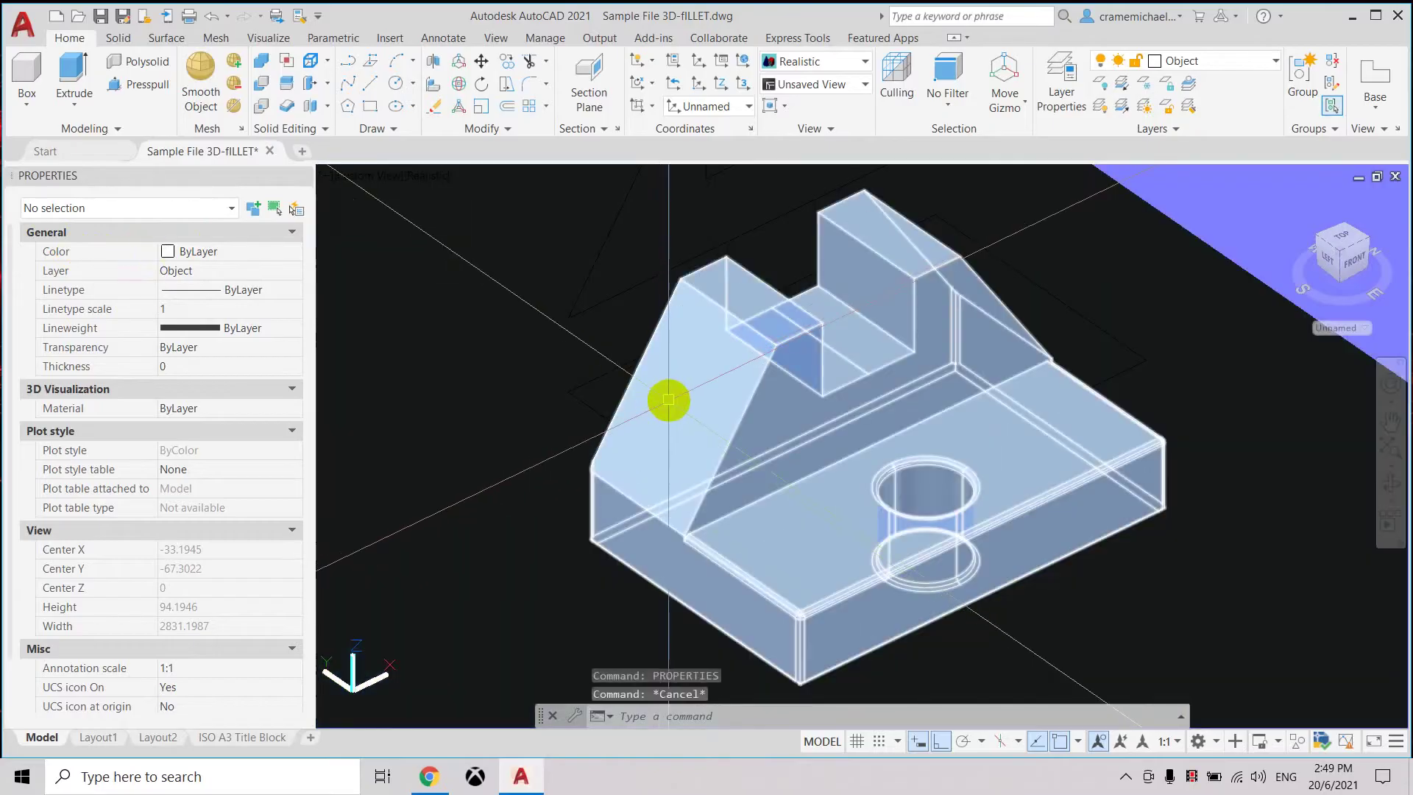
# Set the colour of the bracket's two sloped side faces and its two raised top faces to Yellow.
pyautogui.moveTo(668, 400)
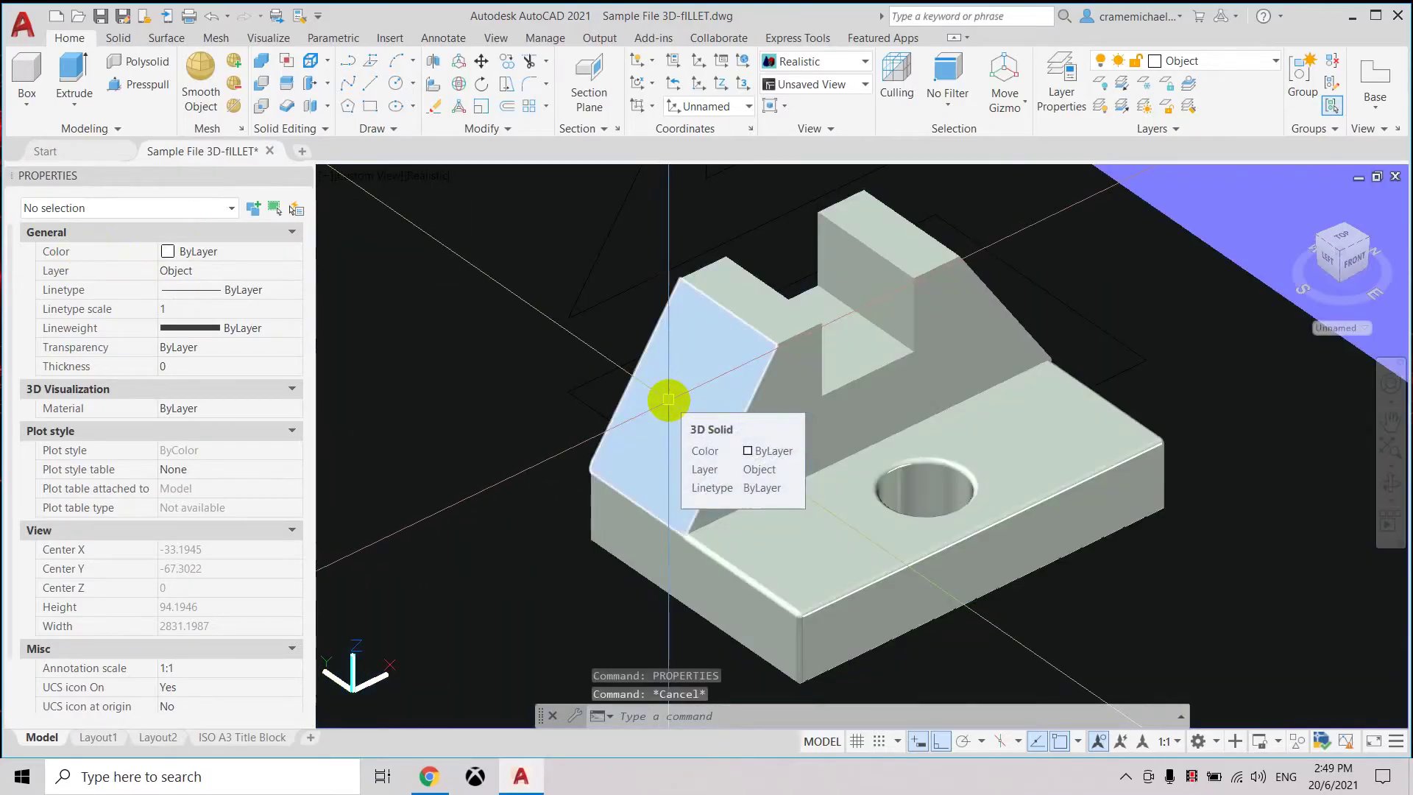
pyautogui.keyDown('ctrl'); pyautogui.click(669, 400); pyautogui.keyUp('ctrl')
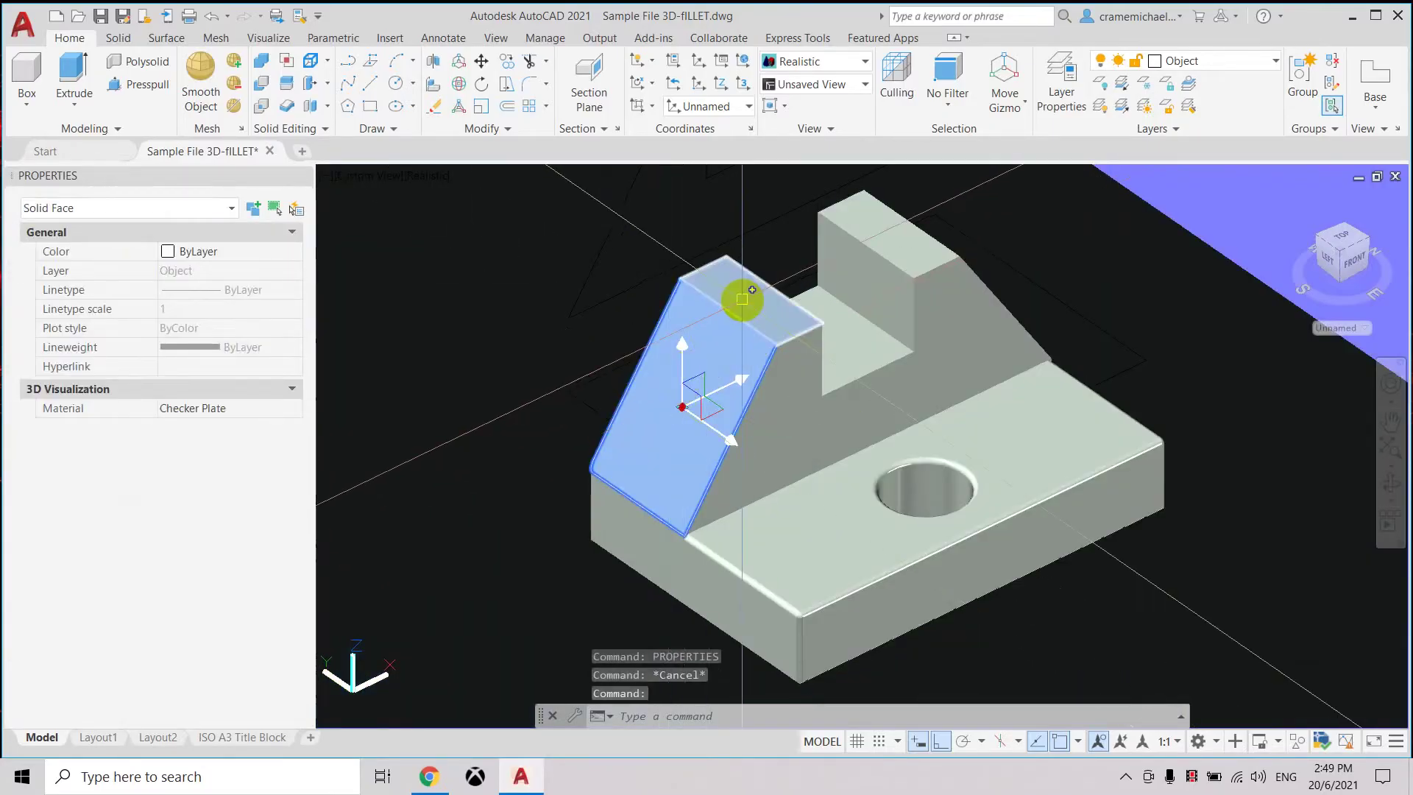
pyautogui.keyDown('ctrl'); pyautogui.click(754, 281); pyautogui.keyUp('ctrl')
pyautogui.moveTo(902, 233)
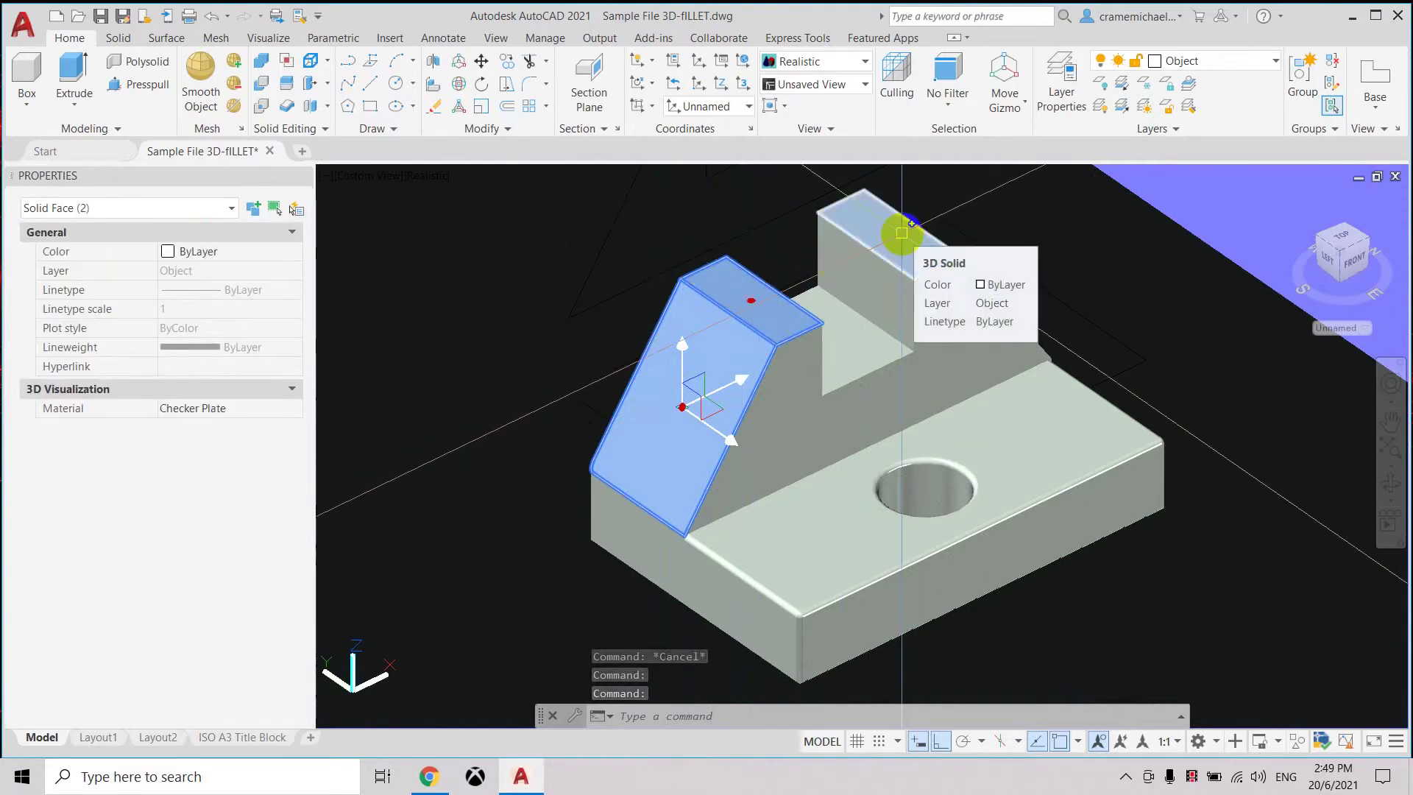
pyautogui.keyDown('ctrl'); pyautogui.click(902, 232); pyautogui.keyUp('ctrl')
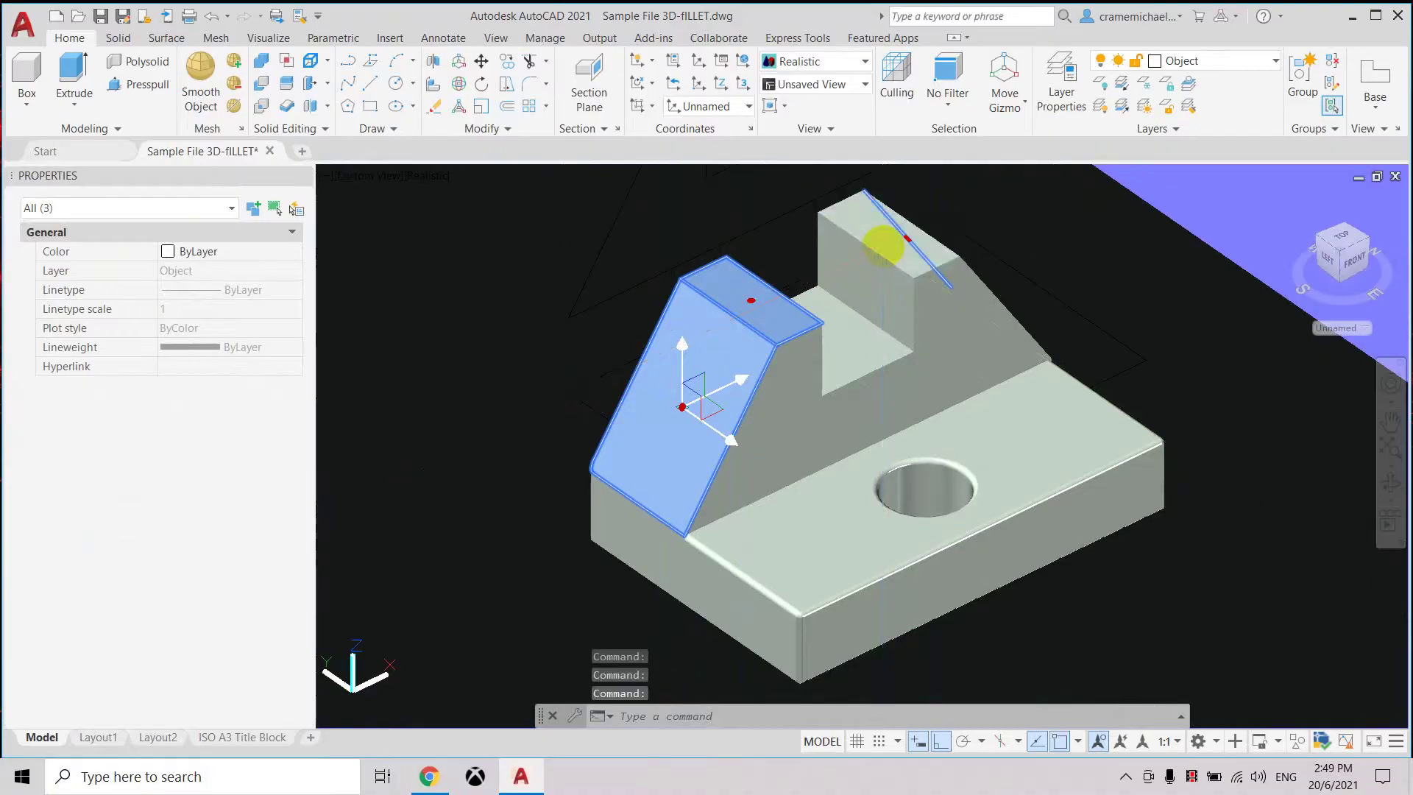
pyautogui.keyDown('ctrl'); pyautogui.click(883, 246); pyautogui.keyUp('ctrl')
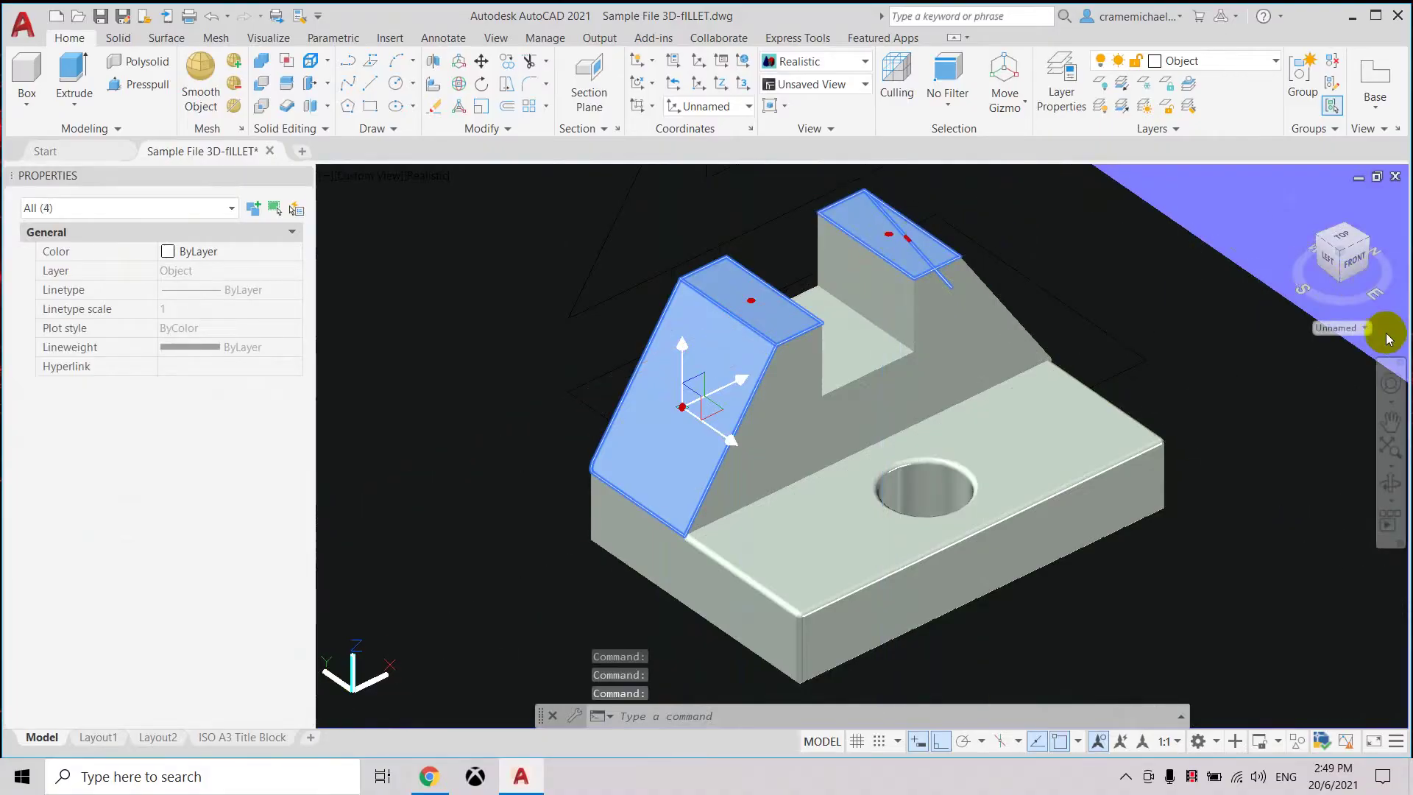
pyautogui.moveTo(1354, 274)
pyautogui.mouseDown()
pyautogui.moveTo(1119, 315)
pyautogui.moveTo(1347, 259)
pyautogui.moveTo(1128, 361)
pyautogui.mouseUp()
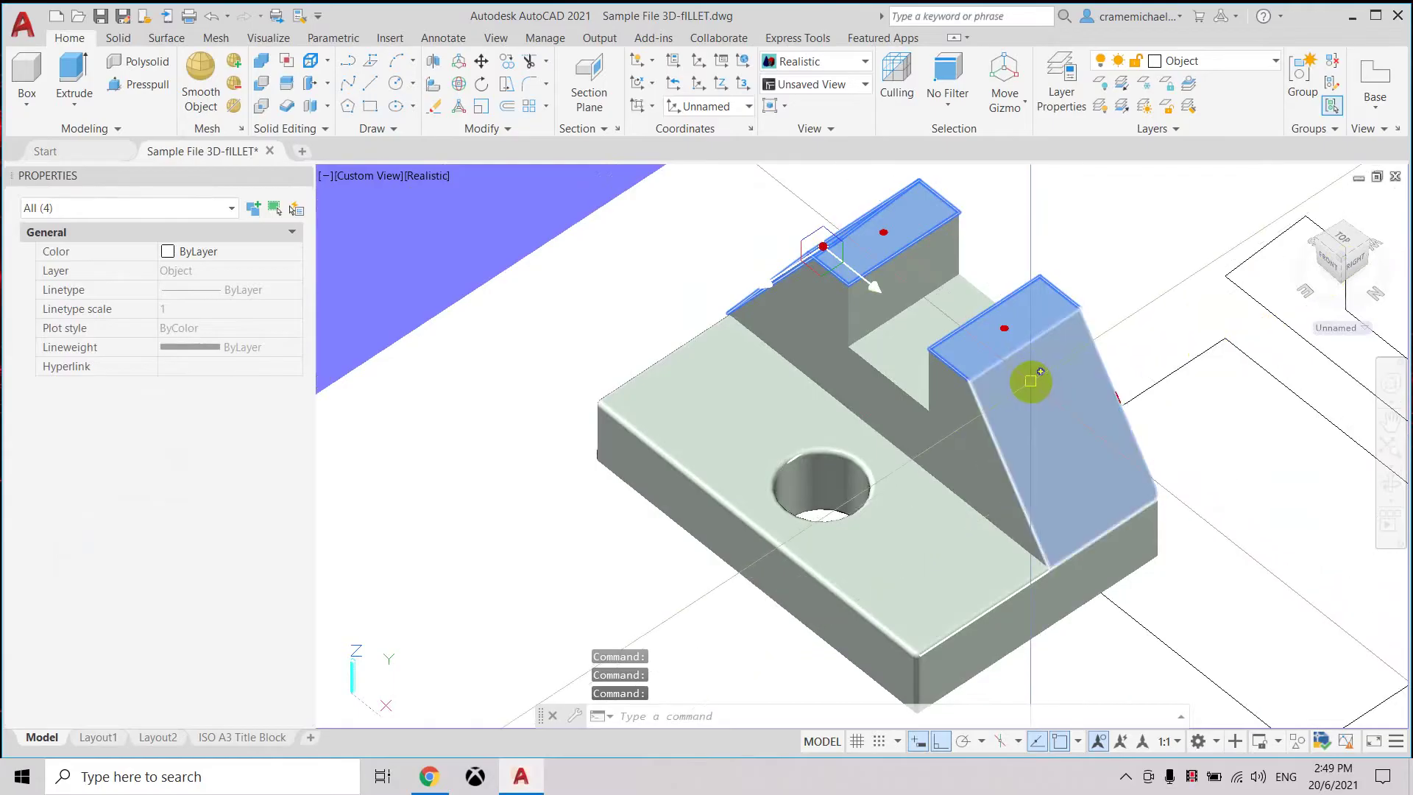
pyautogui.moveTo(1040, 372)
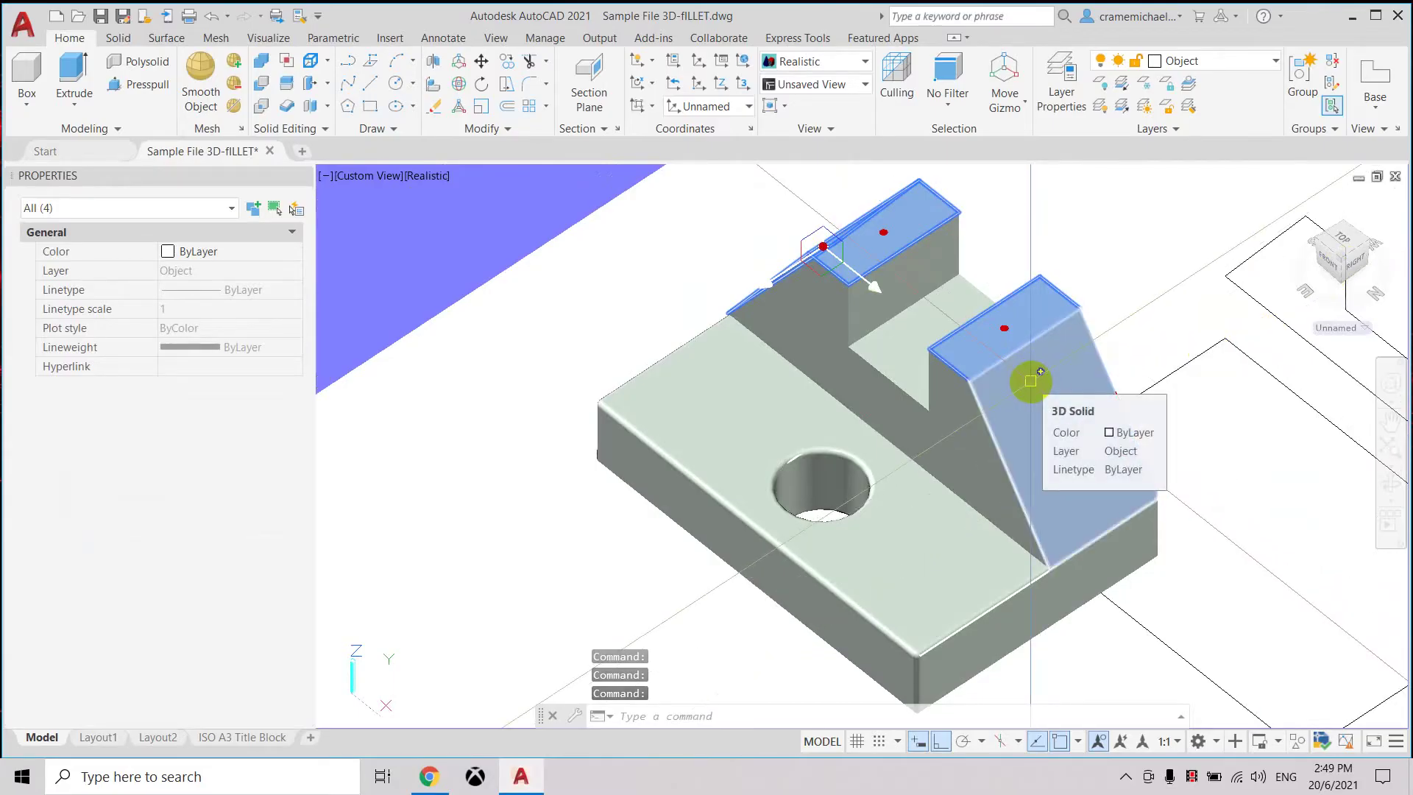
pyautogui.keyDown('ctrl'); pyautogui.click(1031, 381); pyautogui.keyUp('ctrl')
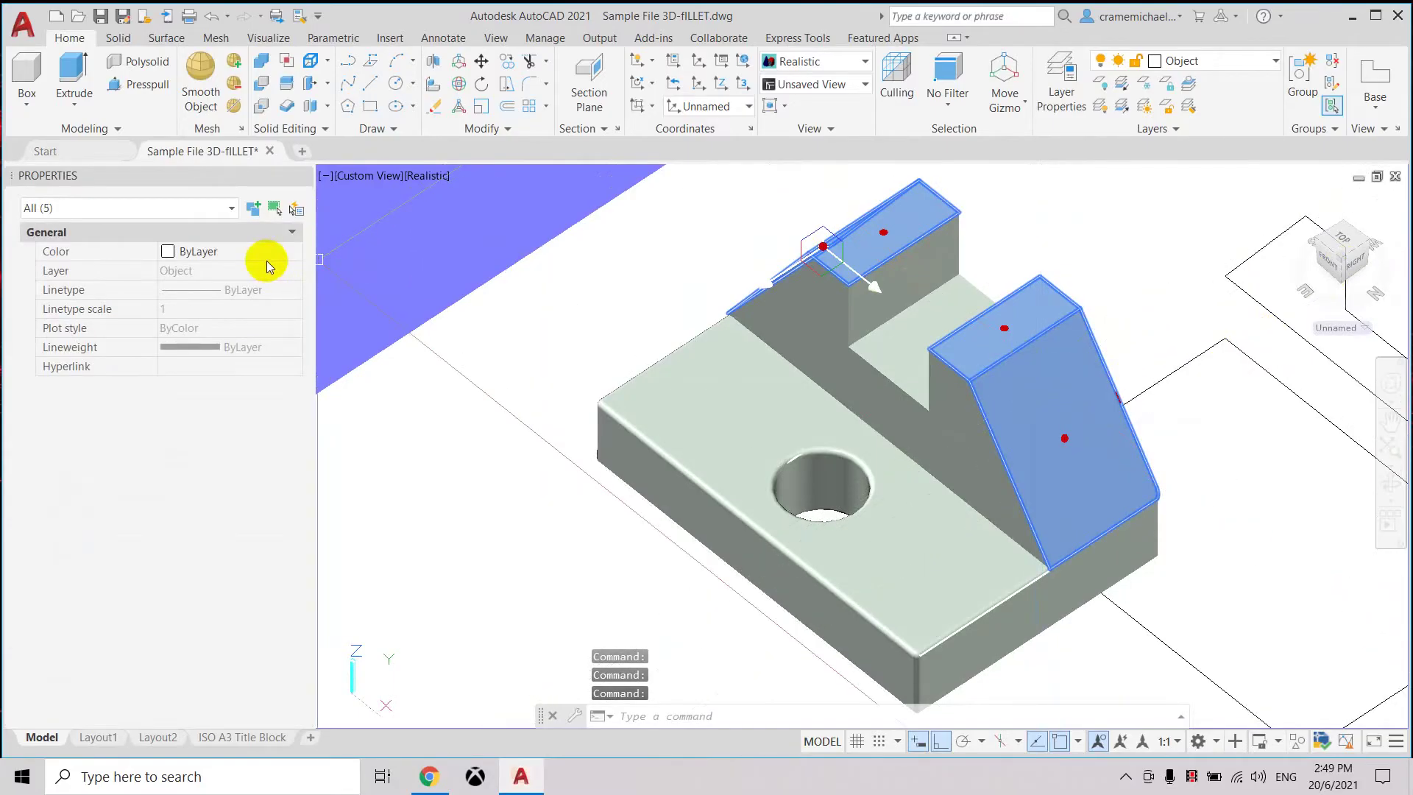
pyautogui.click(293, 253)
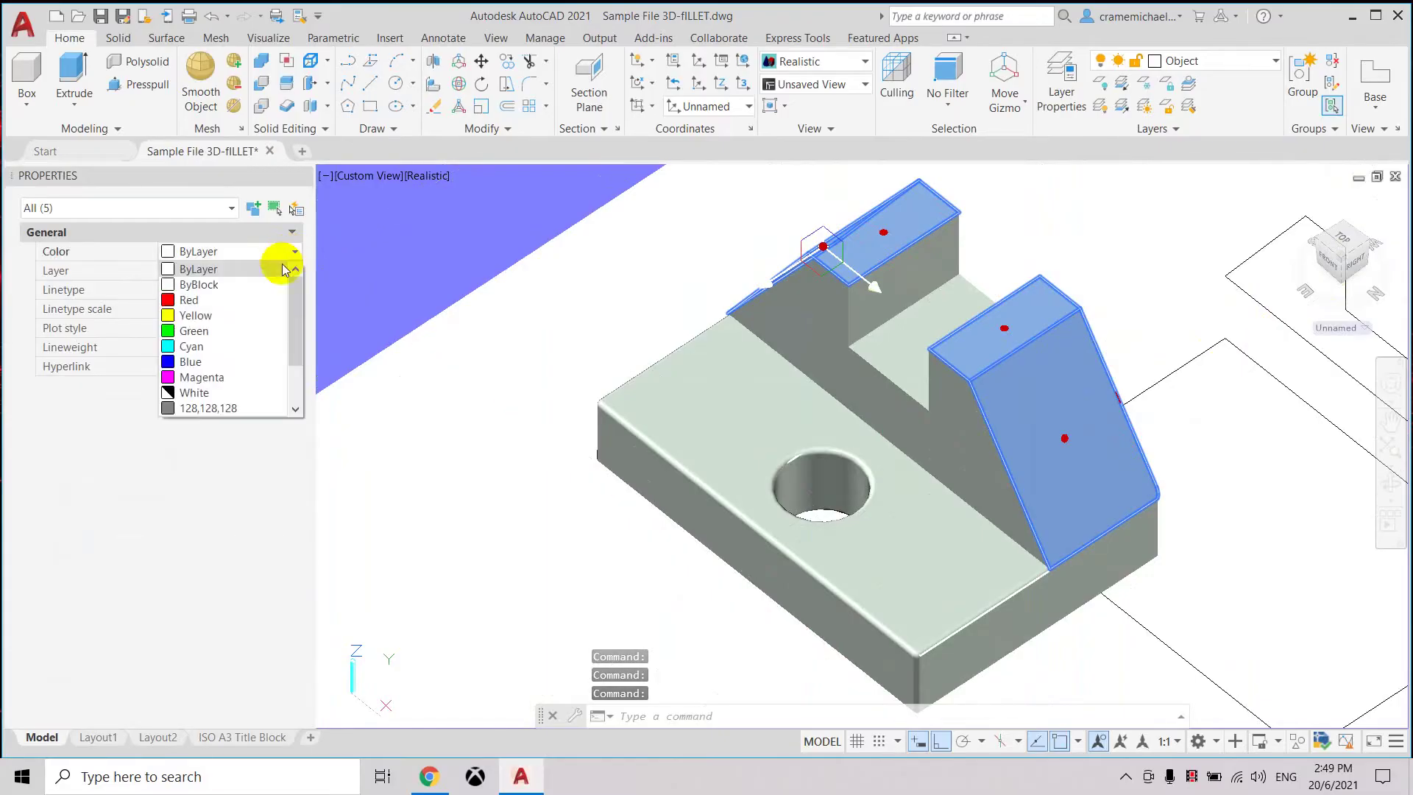
pyautogui.click(246, 315)
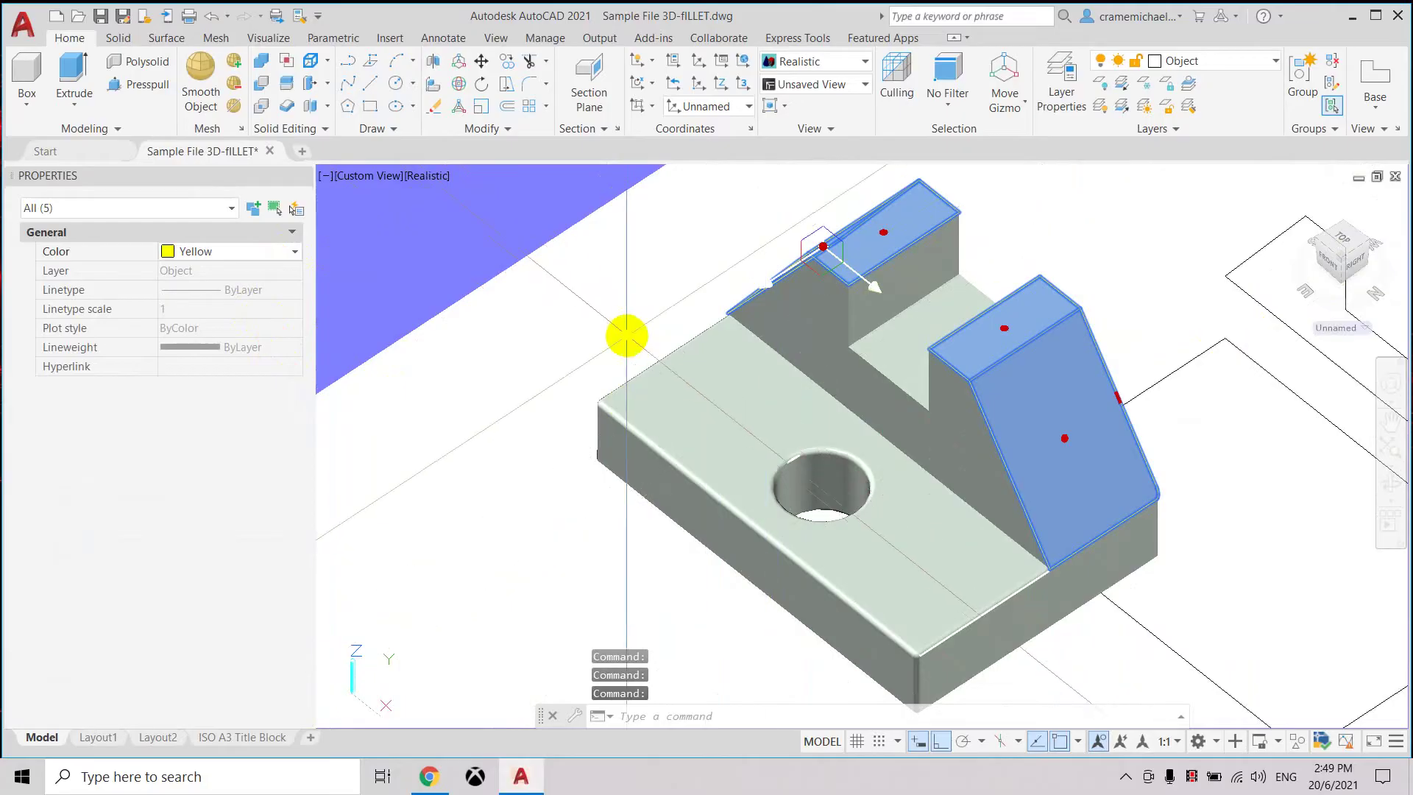
pyautogui.press('Return')
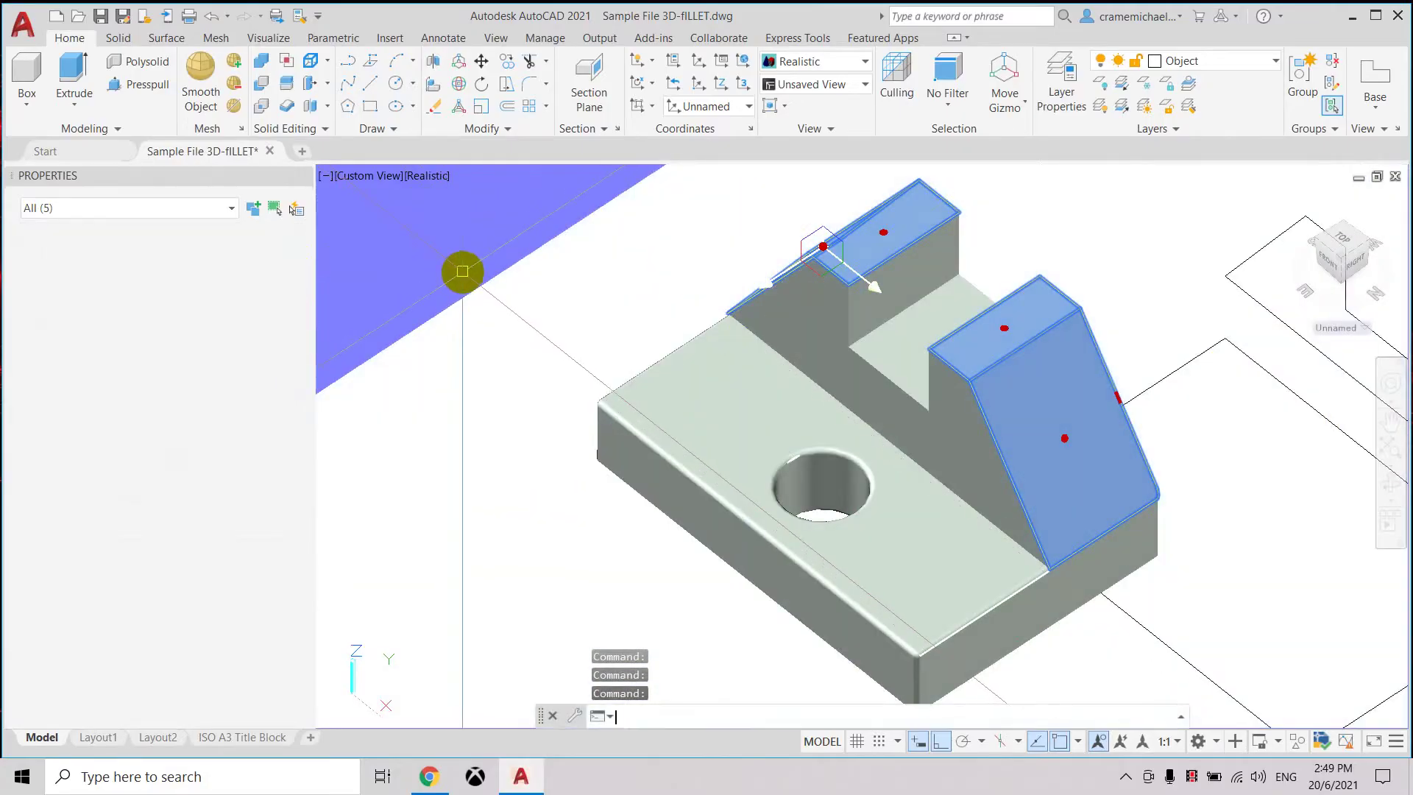
pyautogui.press('Escape')
# Assign the Global material to the whole bracket solid and clear the selection.
pyautogui.scroll(-3, 652, 290)
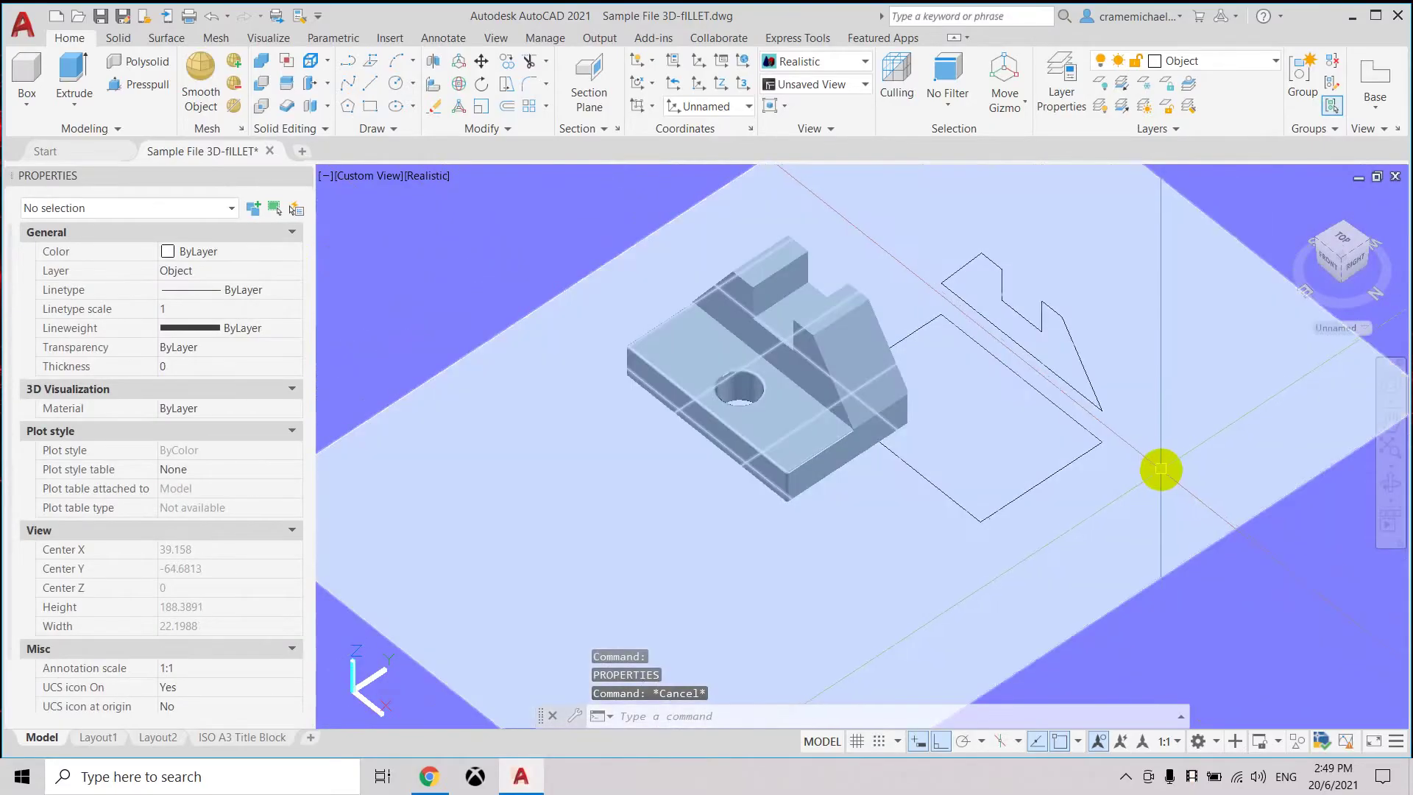
pyautogui.moveTo(1347, 261); pyautogui.dragTo(1323, 214)
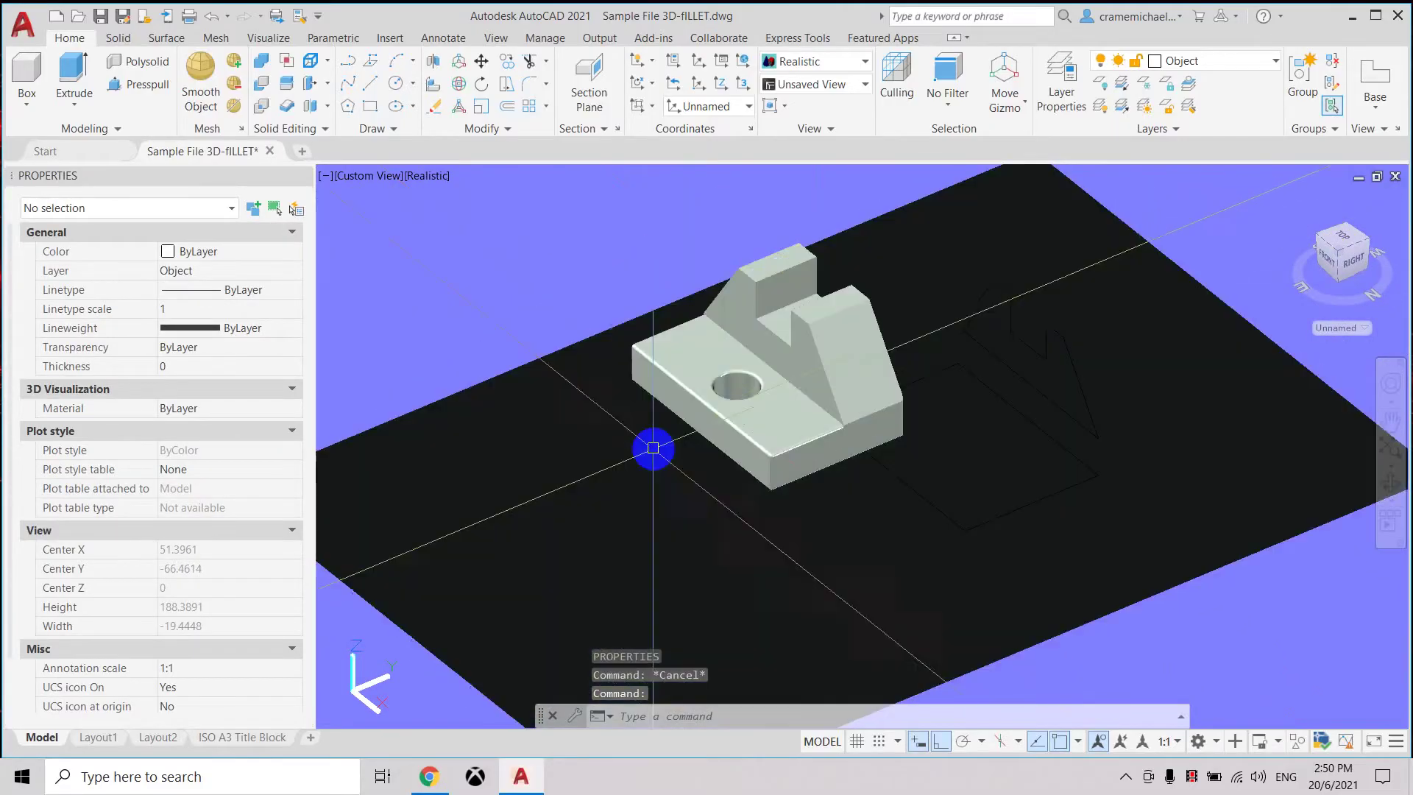
pyautogui.click(772, 400)
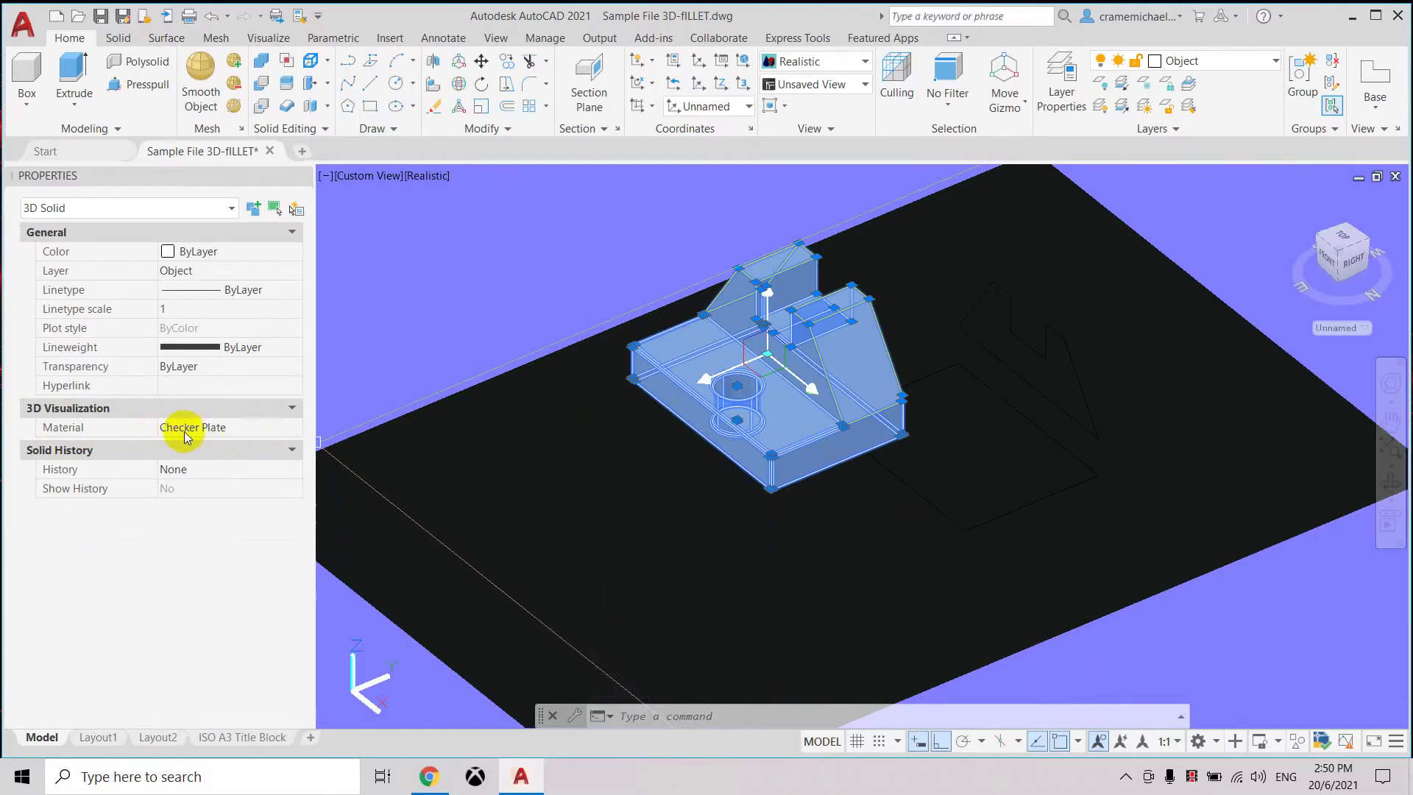
pyautogui.click(294, 431)
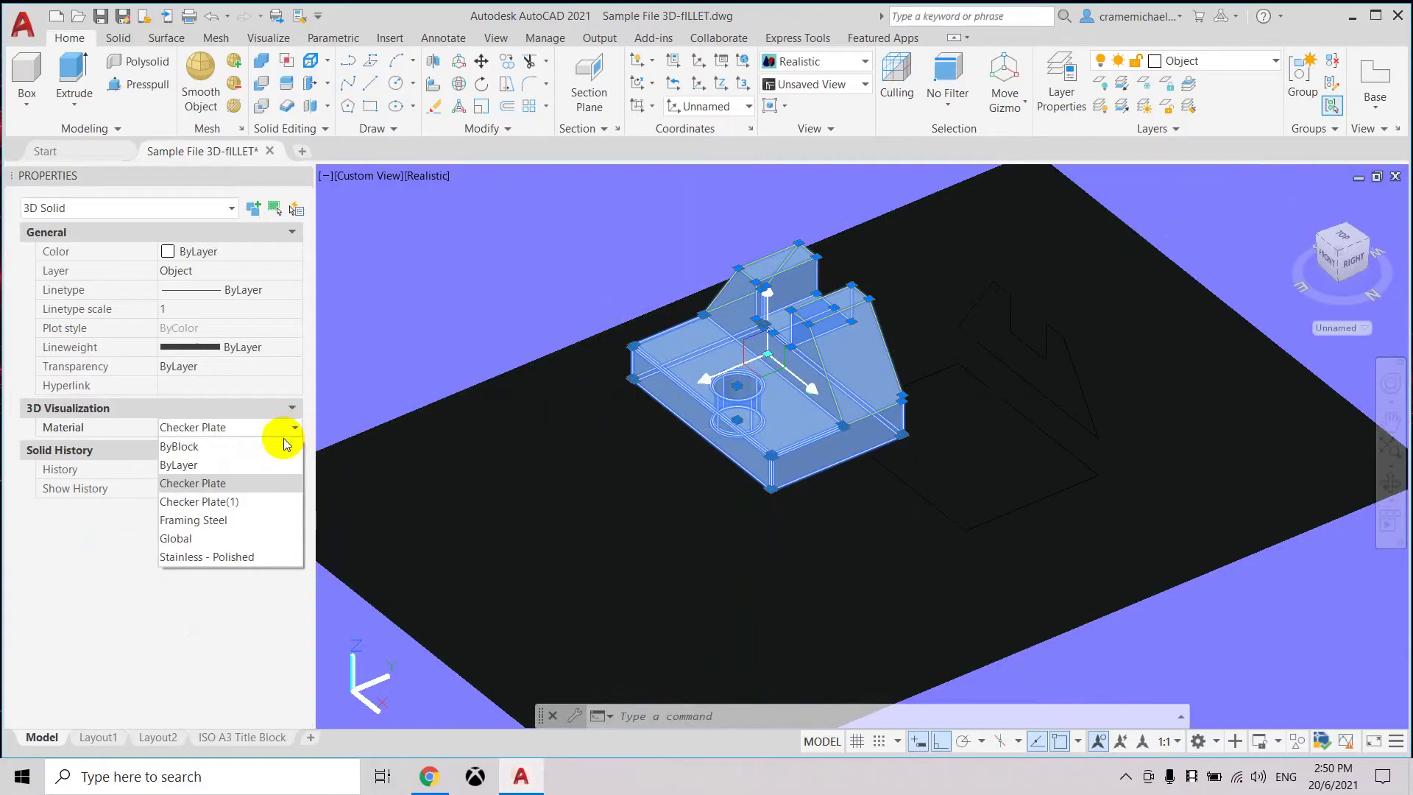
pyautogui.click(233, 535)
pyautogui.press('Escape')
pyautogui.press('Escape')
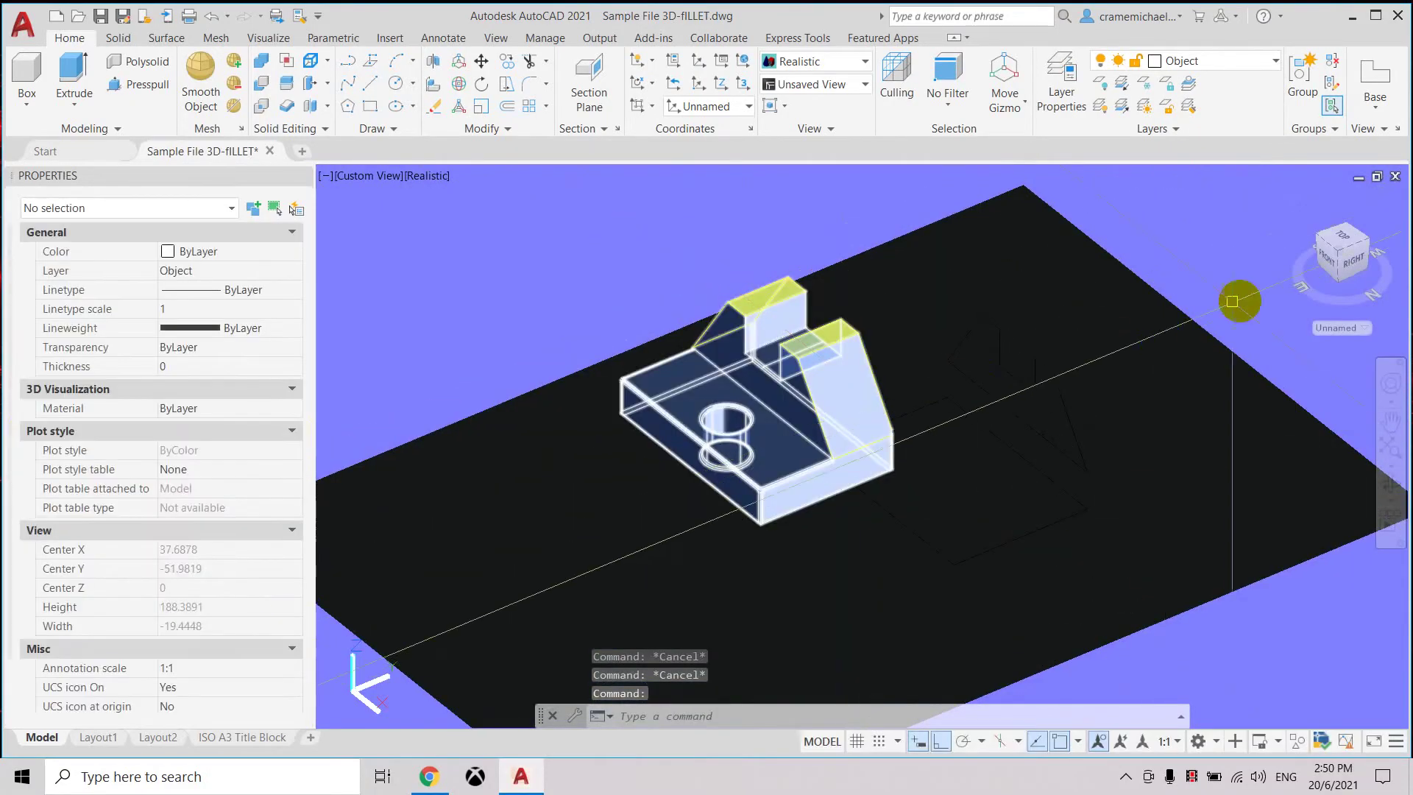
# Turn off the environment in the Render Environment and Exposure settings.
pyautogui.click(1354, 264)
pyautogui.keyDown('shift'); pyautogui.moveTo(1282, 210); pyautogui.dragTo(546, 309, button='middle'); pyautogui.keyUp('shift')
pyautogui.click(1358, 276)
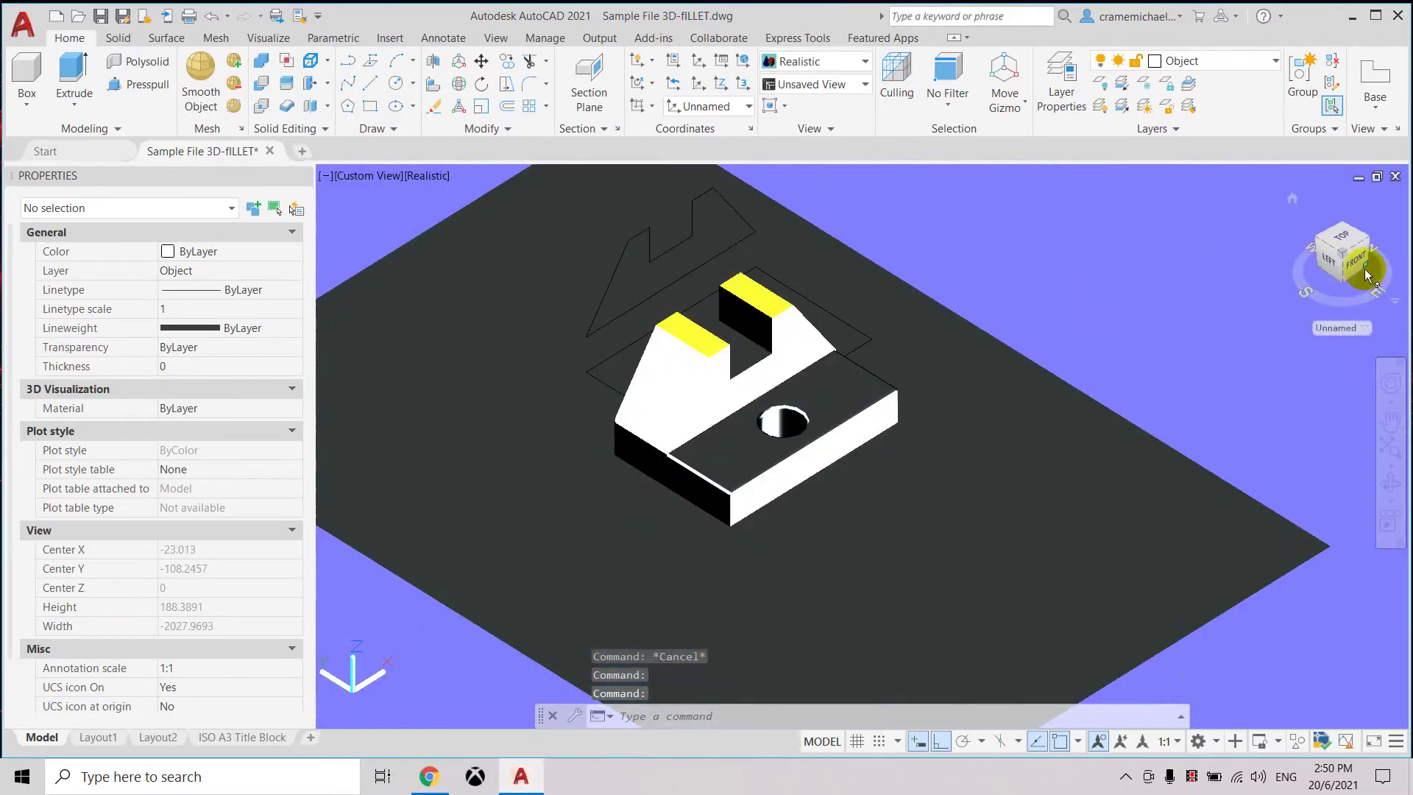
pyautogui.moveTo(1364, 278); pyautogui.dragTo(1284, 255)
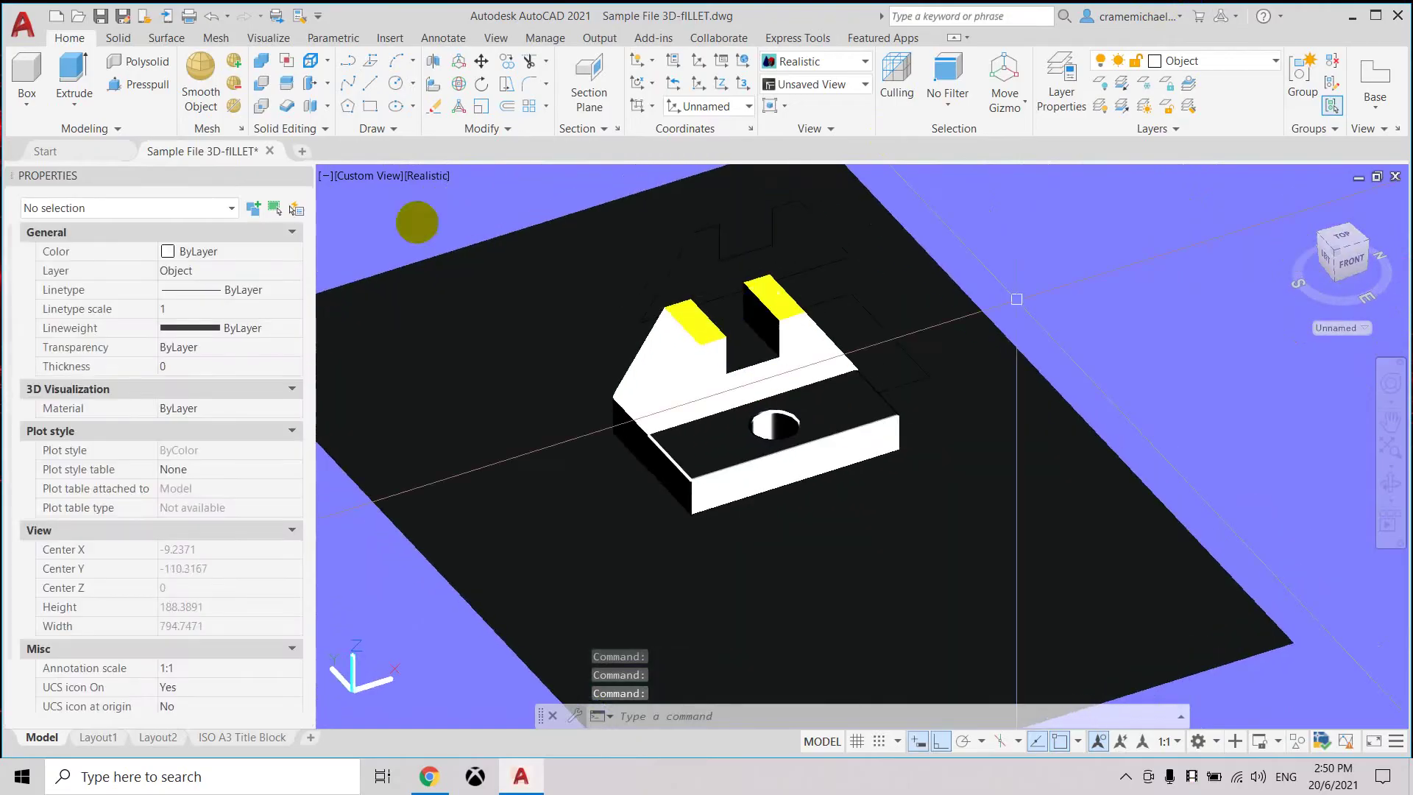
pyautogui.click(265, 38)
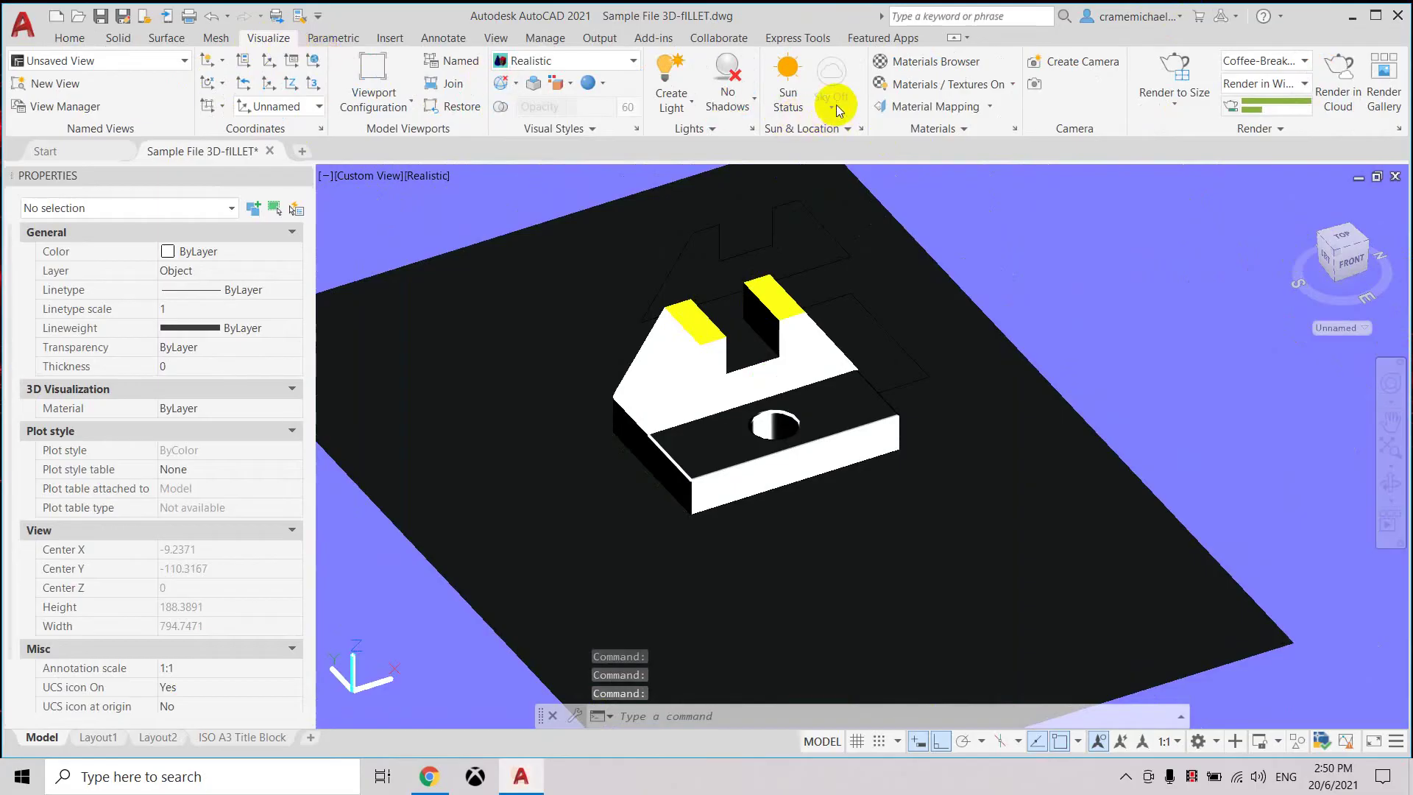
pyautogui.click(1281, 129)
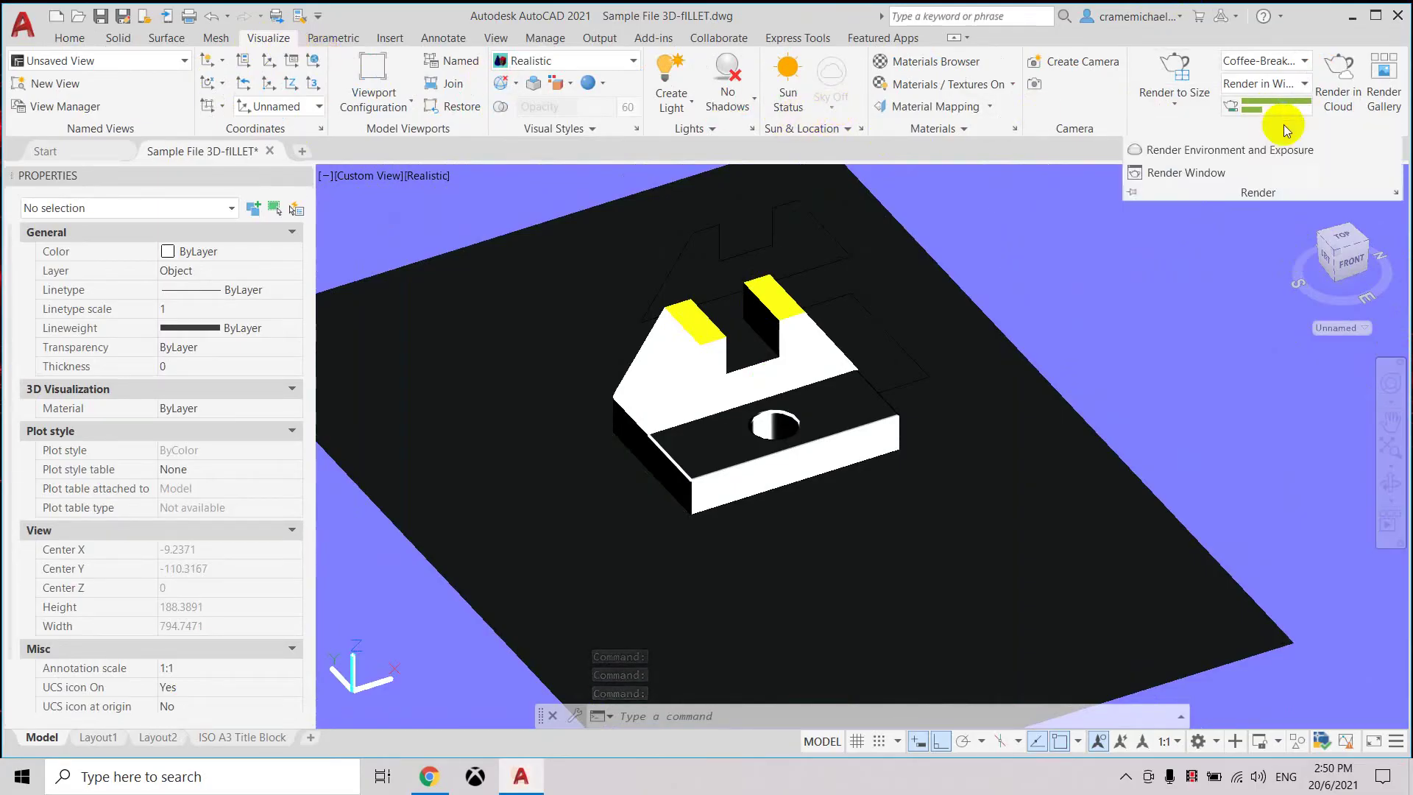
pyautogui.click(1284, 150)
pyautogui.click(169, 250)
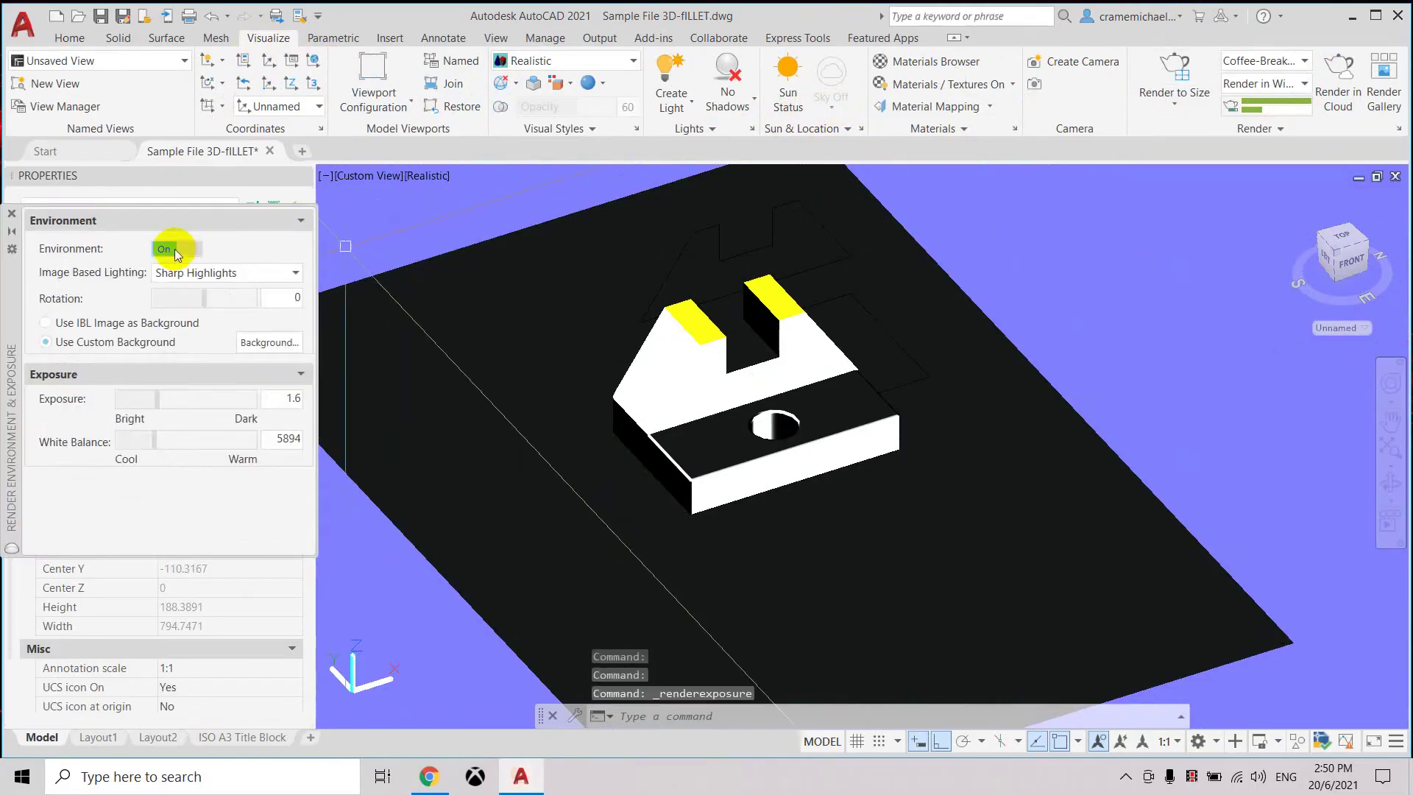
pyautogui.press('Escape')
pyautogui.press('Escape')
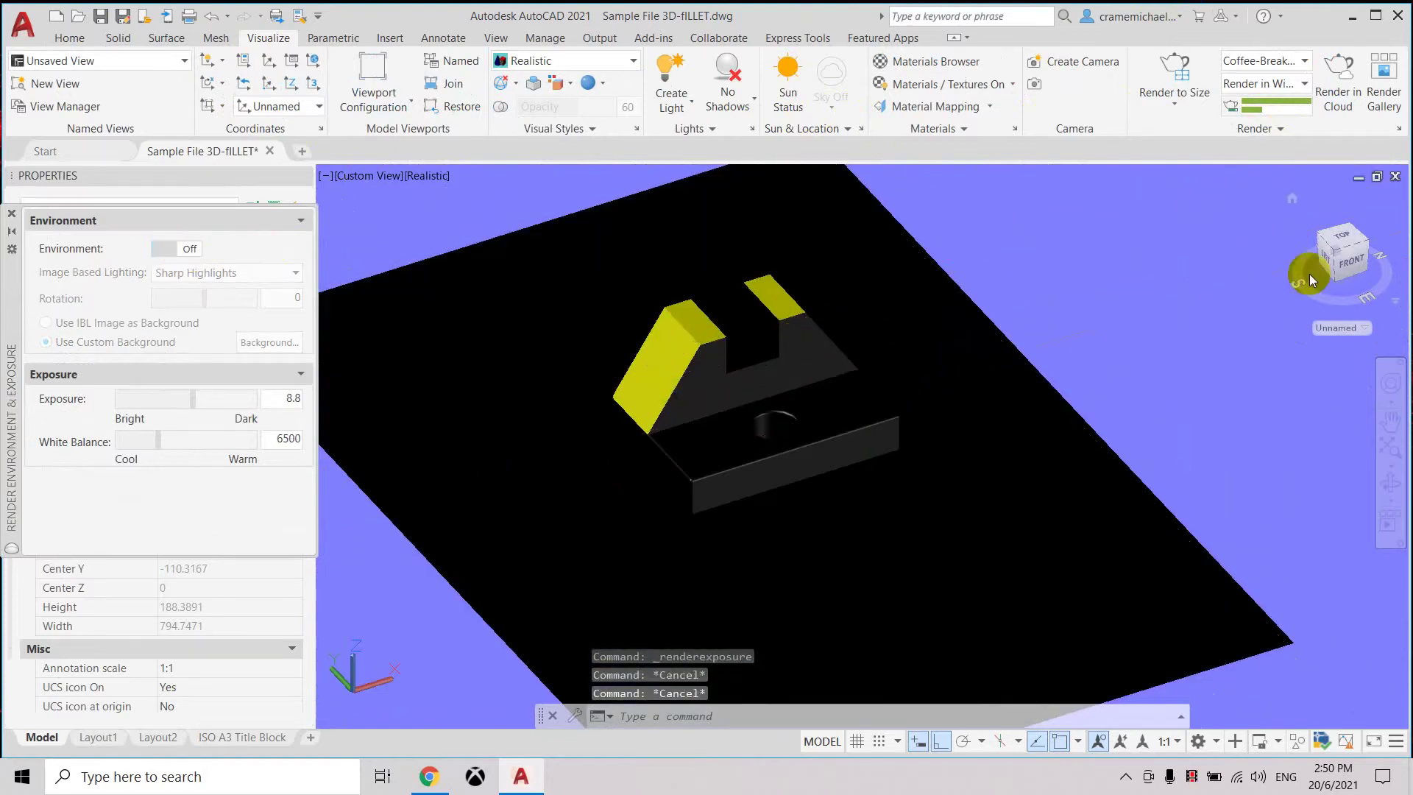
# Erase the leftover rectangular outline beneath the bracket and the notched profile outline behind it.
pyautogui.moveTo(1338, 265); pyautogui.dragTo(1388, 216)
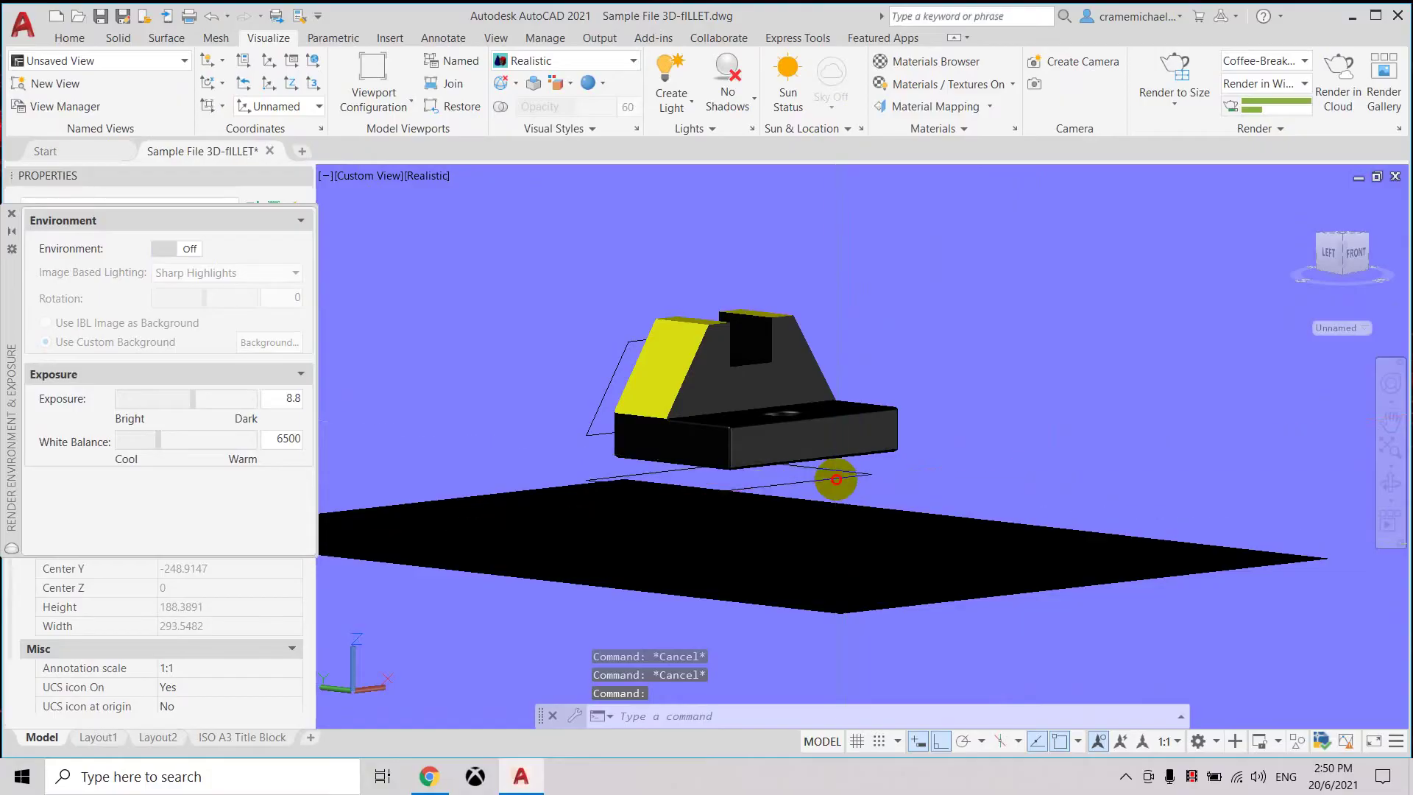
pyautogui.click(836, 479)
pyautogui.write('E')
pyautogui.press('Return')
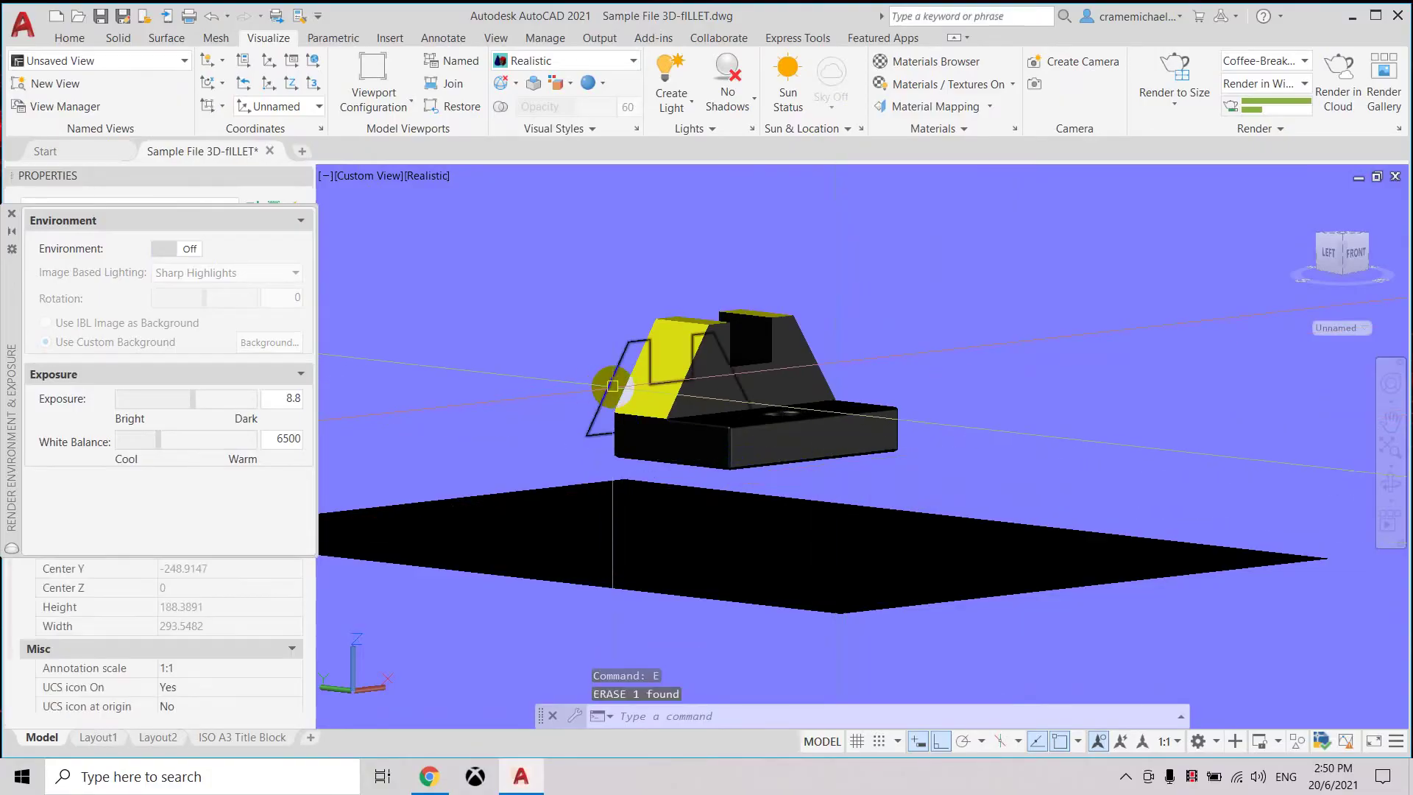
pyautogui.click(613, 386)
pyautogui.click(740, 355)
pyautogui.write('E')
pyautogui.press('Return')
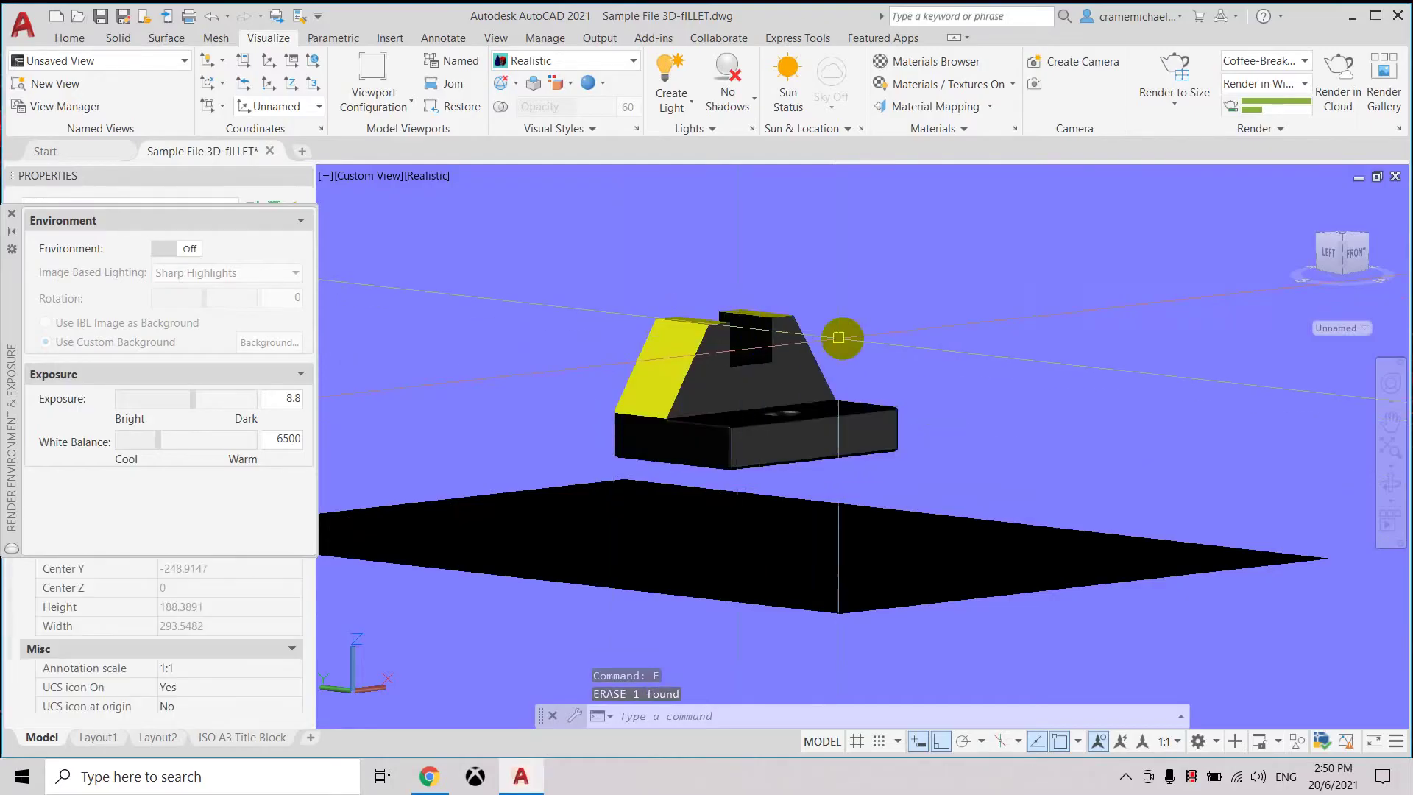
pyautogui.moveTo(1356, 254); pyautogui.dragTo(1337, 287)
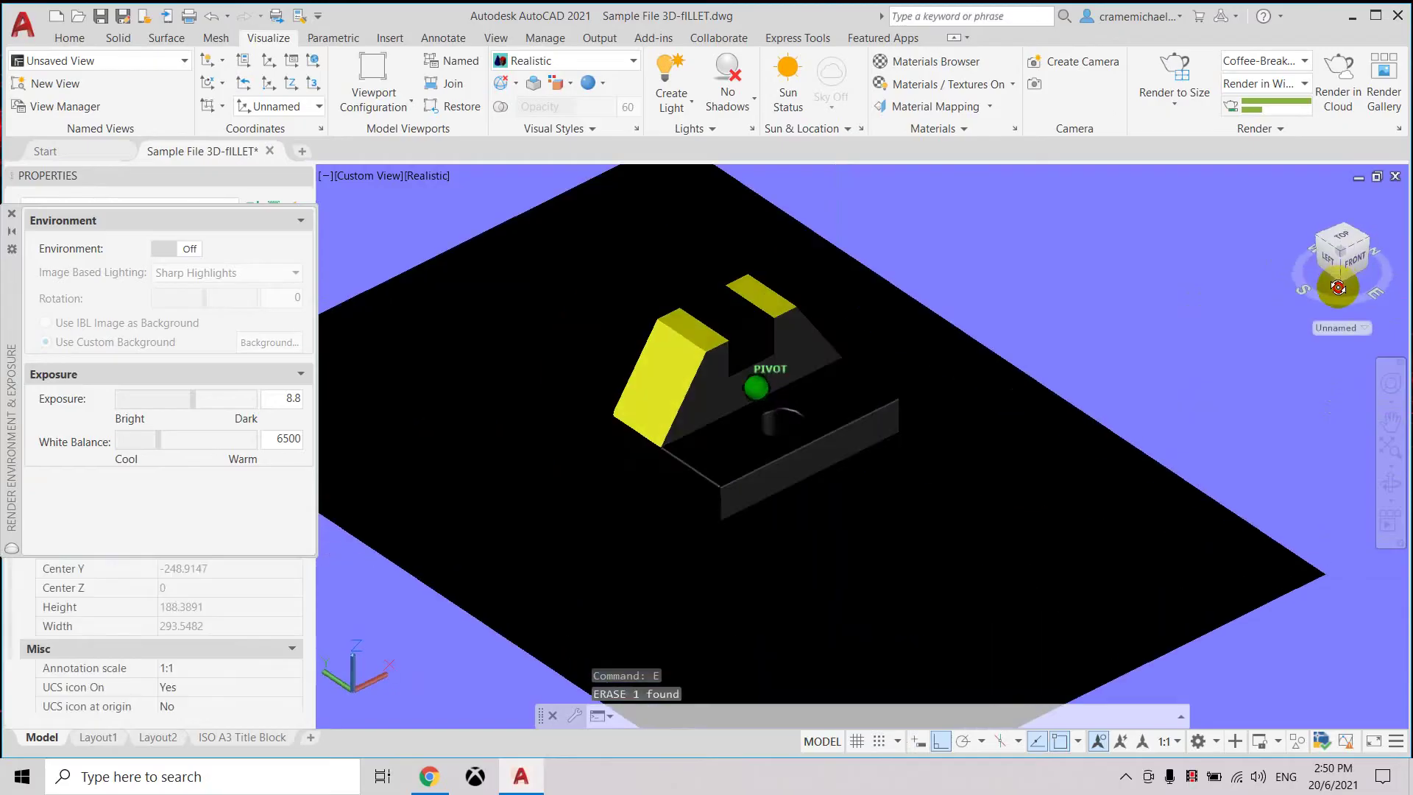
pyautogui.scroll(5, 728, 390)
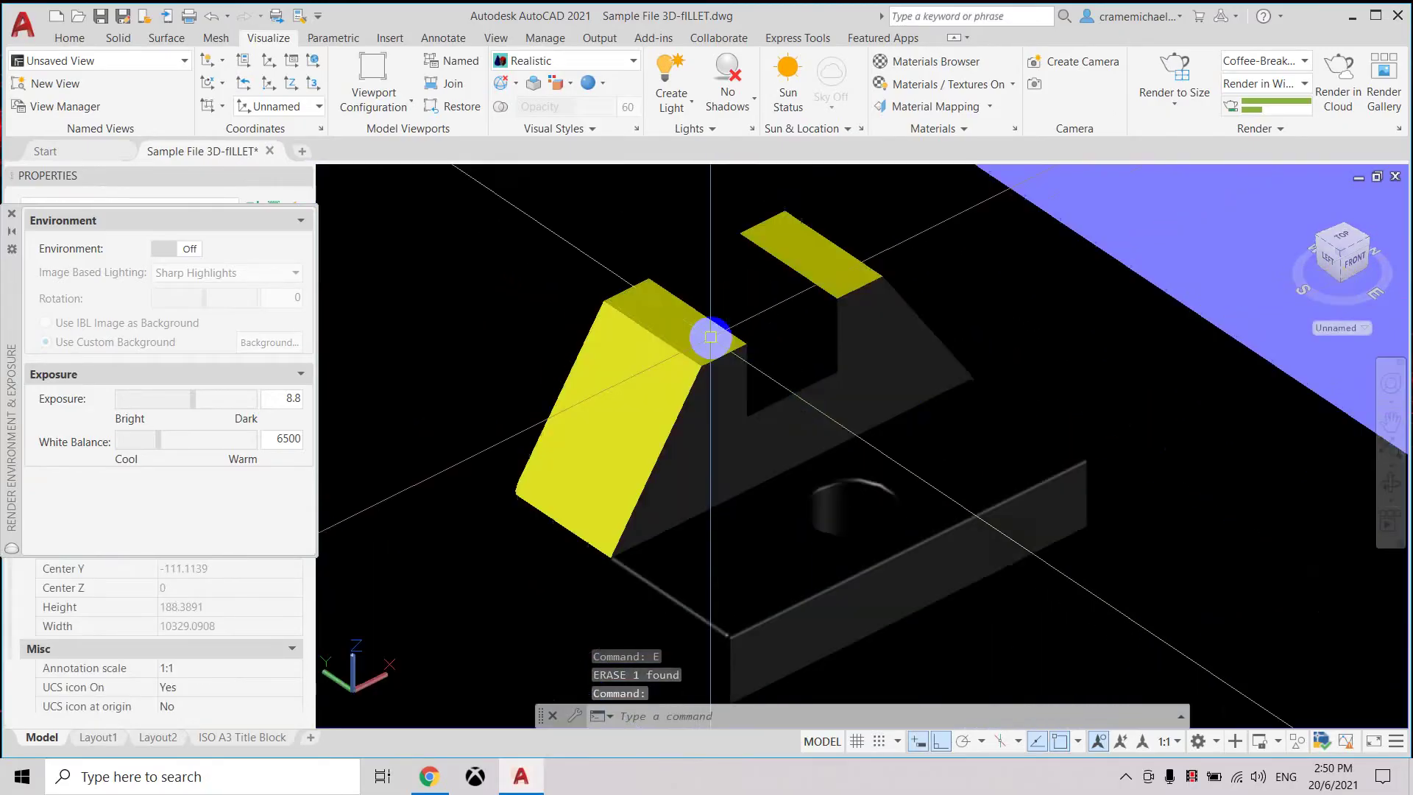
pyautogui.press('Escape')
pyautogui.press('Escape')
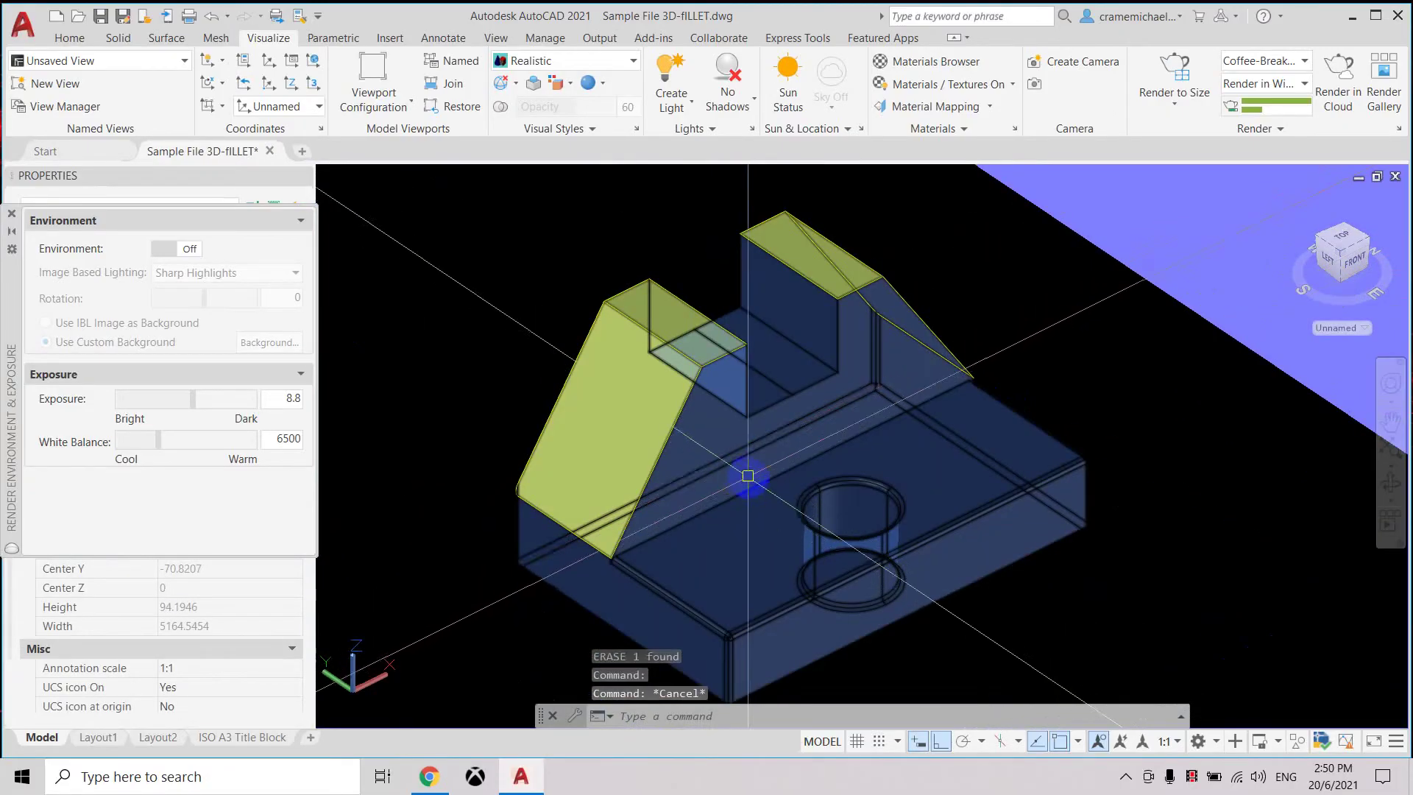
# Close the Render Environment and Exposure settings and set the base's upper face plus the notch's floor and inner side faces to Red.
pyautogui.press('Escape')
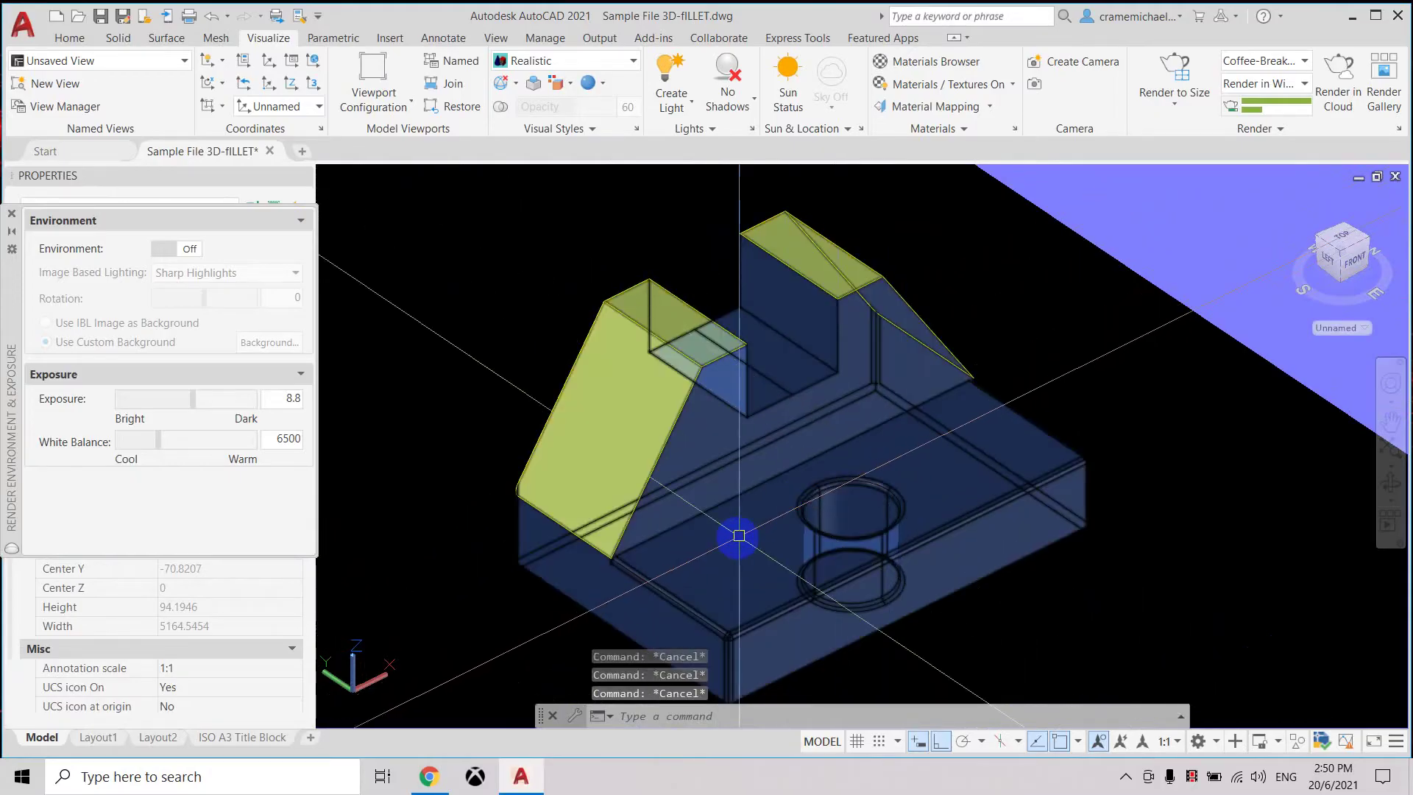
pyautogui.keyDown('ctrl'); pyautogui.click(722, 553); pyautogui.keyUp('ctrl')
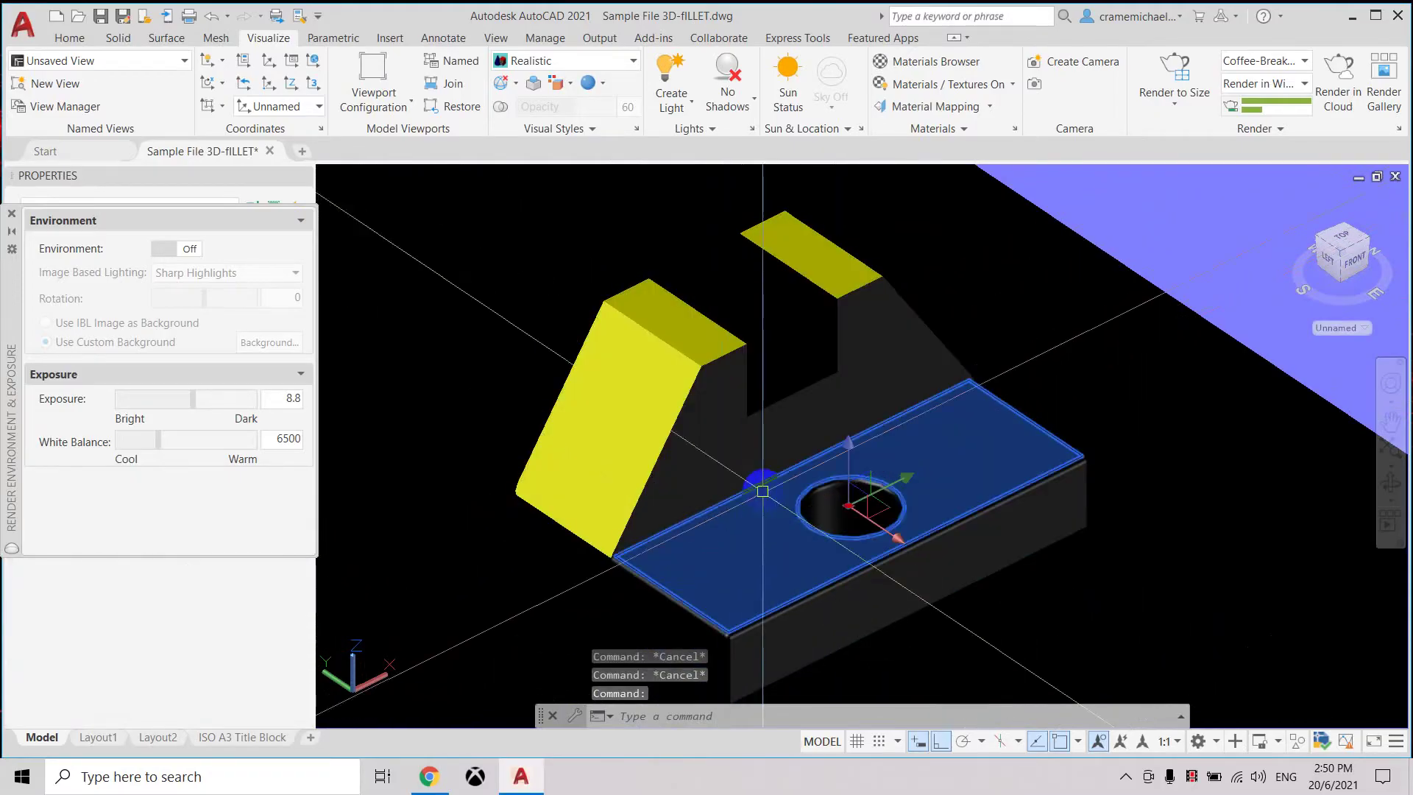
pyautogui.keyDown('ctrl'); pyautogui.click(786, 381); pyautogui.keyUp('ctrl')
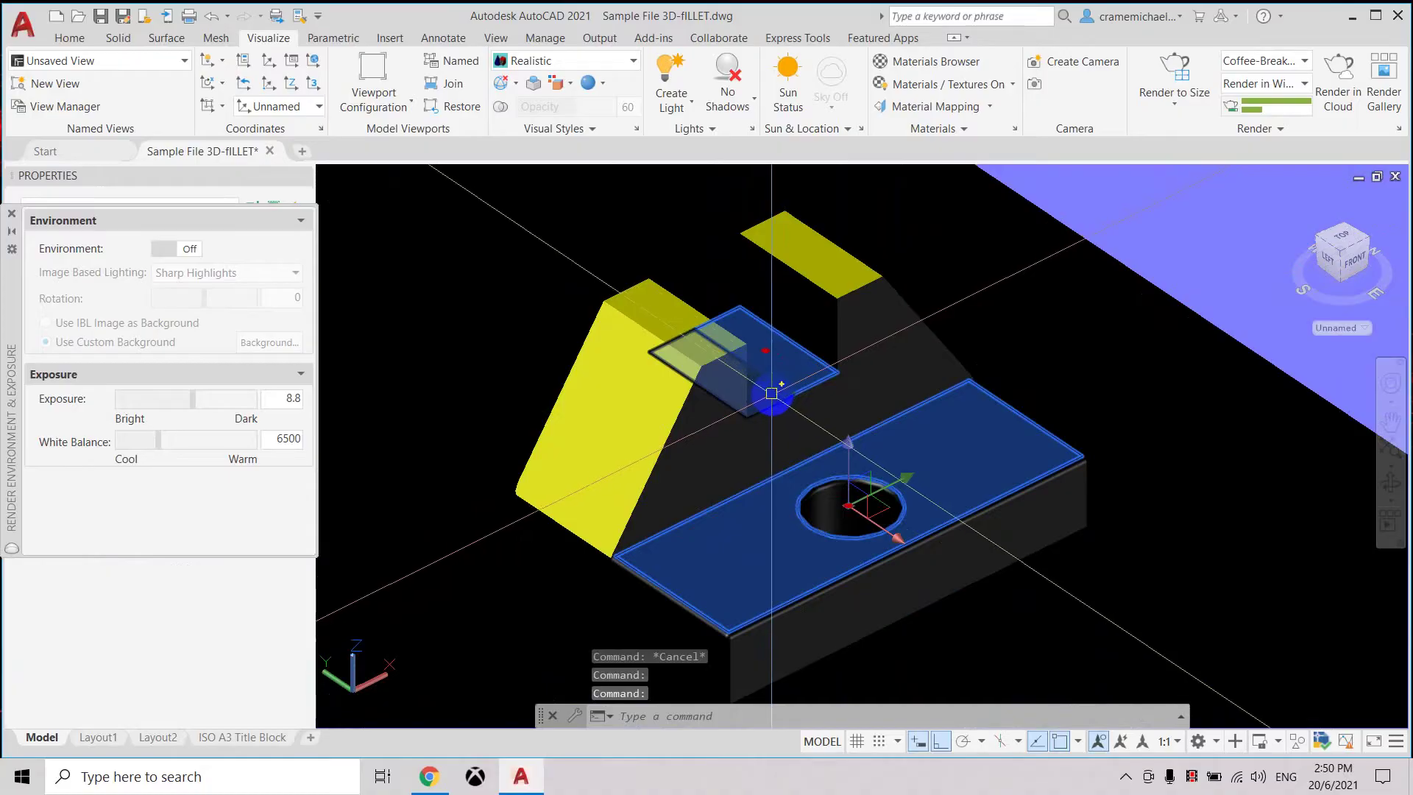
pyautogui.keyDown('ctrl'); pyautogui.click(813, 309); pyautogui.keyUp('ctrl')
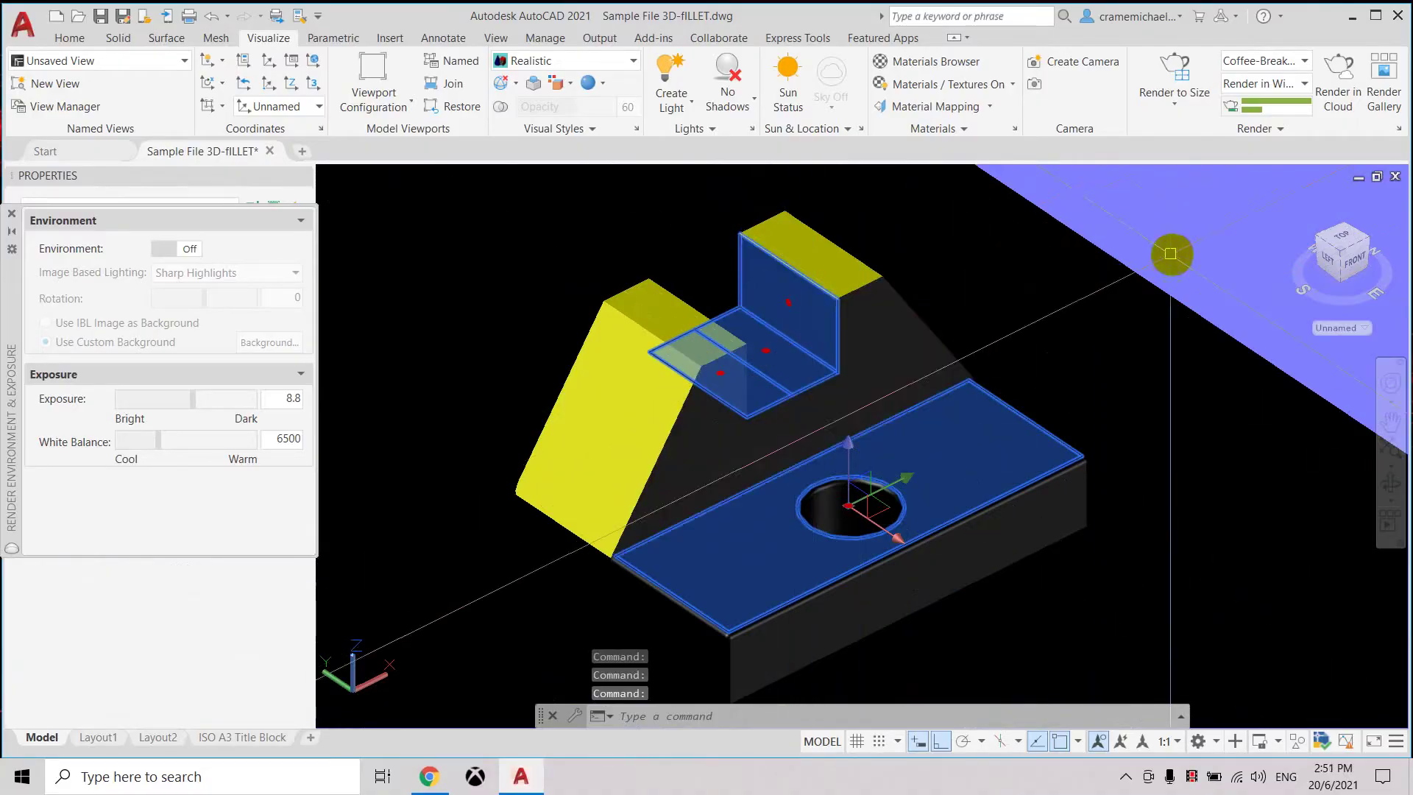
pyautogui.moveTo(1356, 274); pyautogui.dragTo(1053, 328)
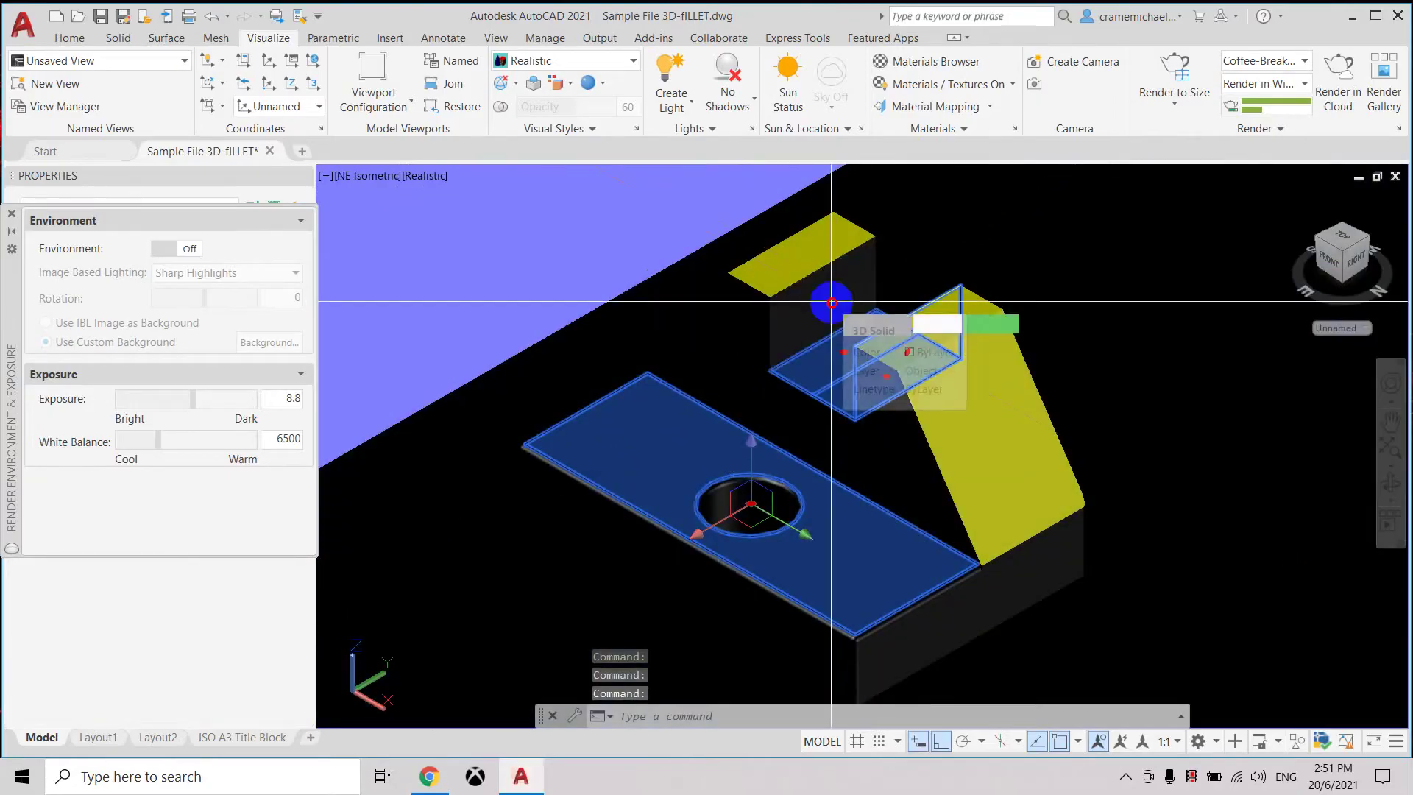
pyautogui.keyDown('ctrl'); pyautogui.click(837, 299); pyautogui.keyUp('ctrl')
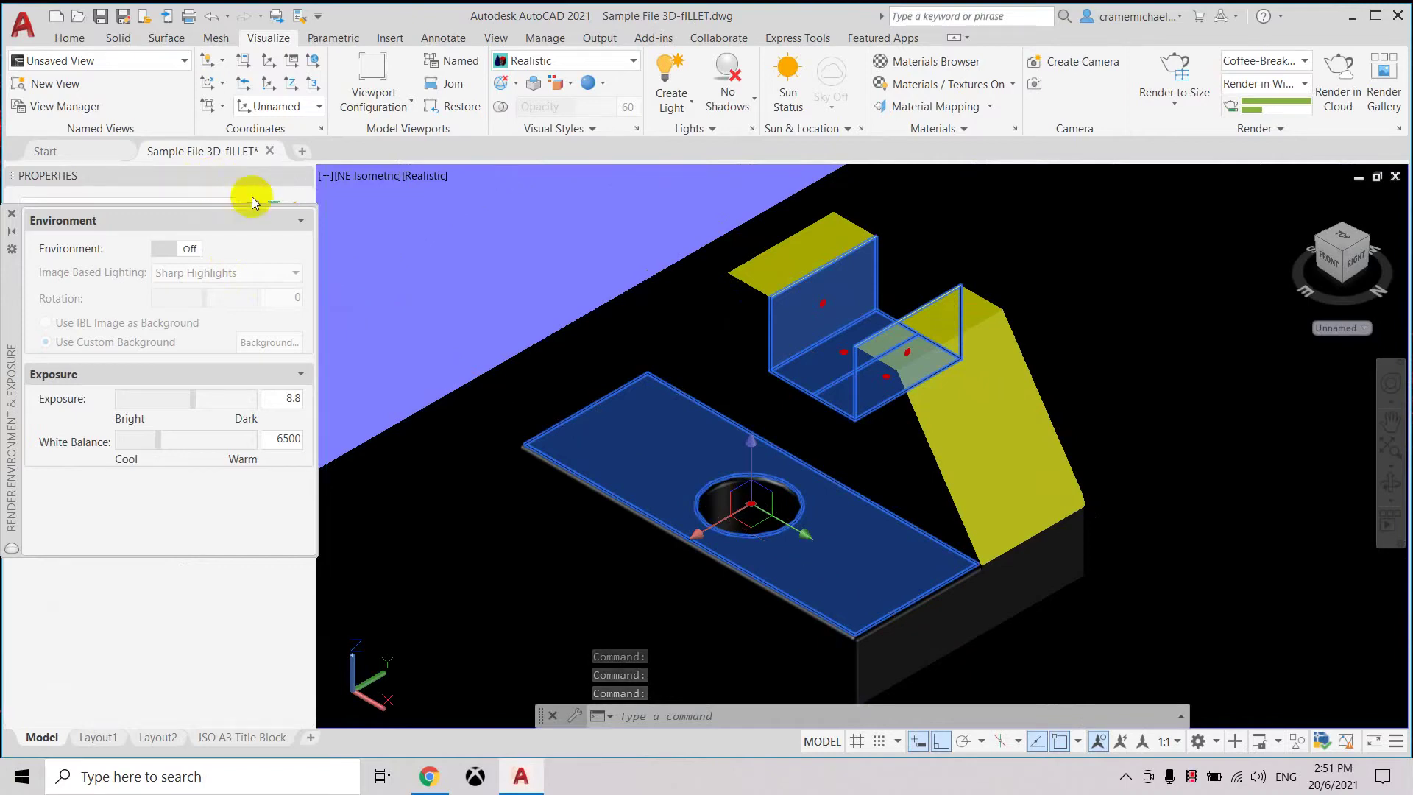
pyautogui.click(12, 215)
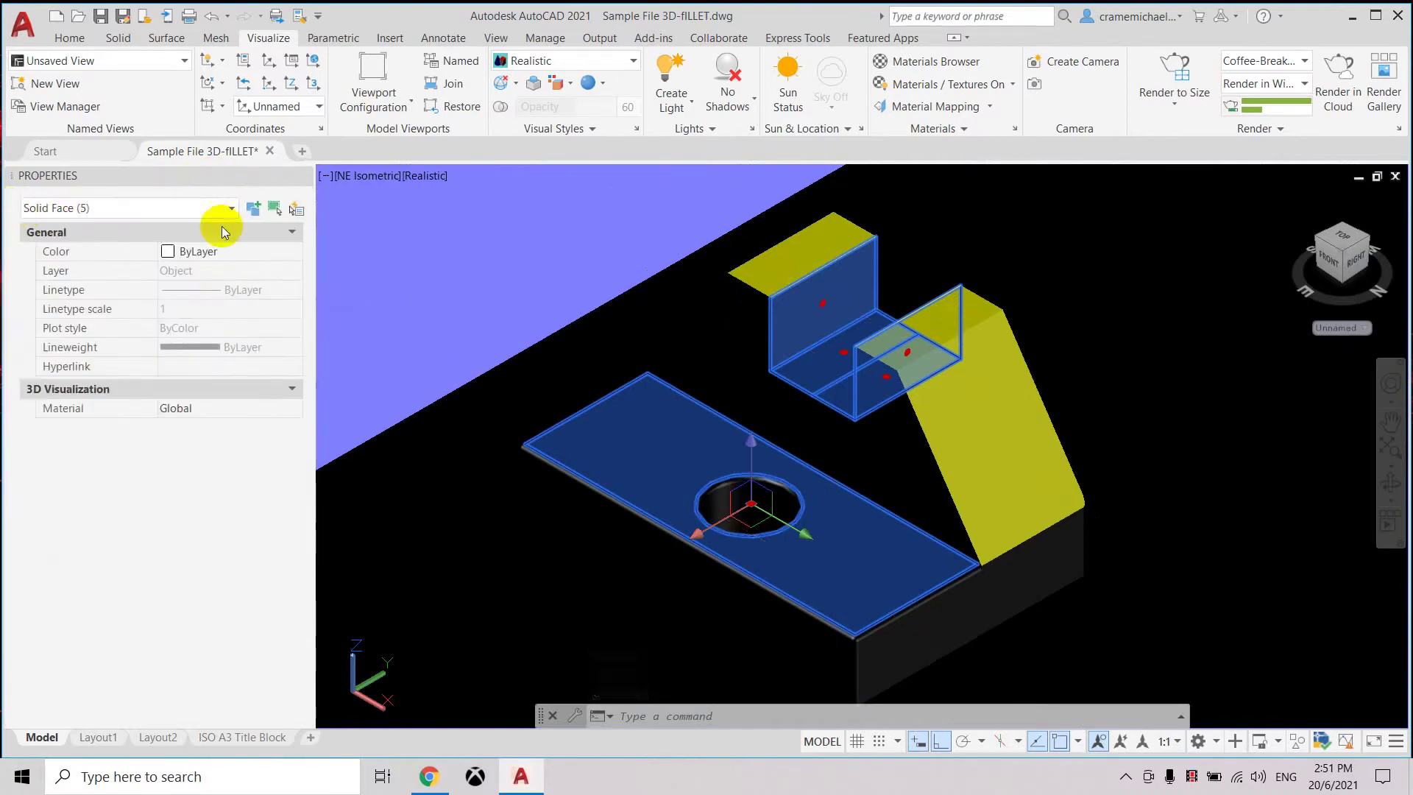
pyautogui.click(295, 251)
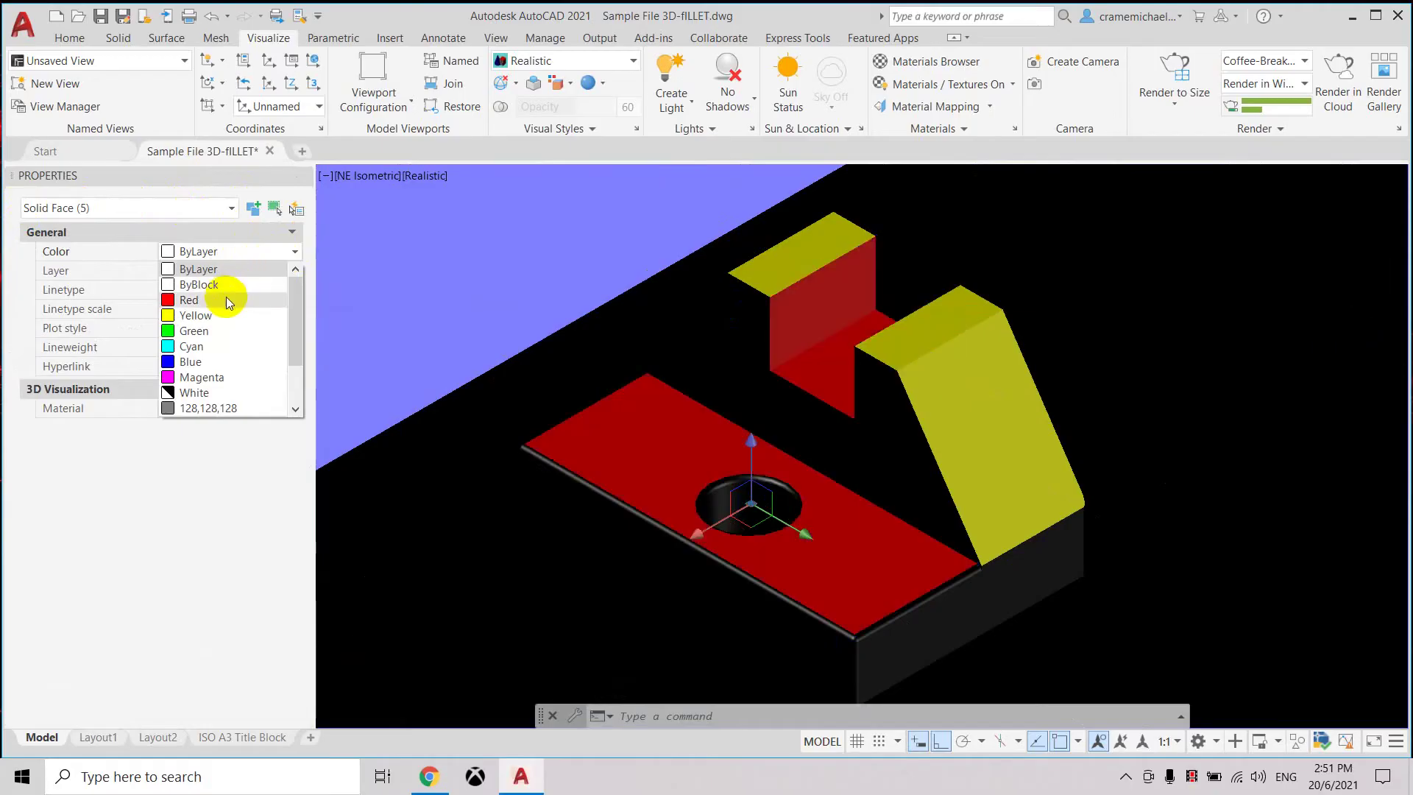
pyautogui.click(225, 301)
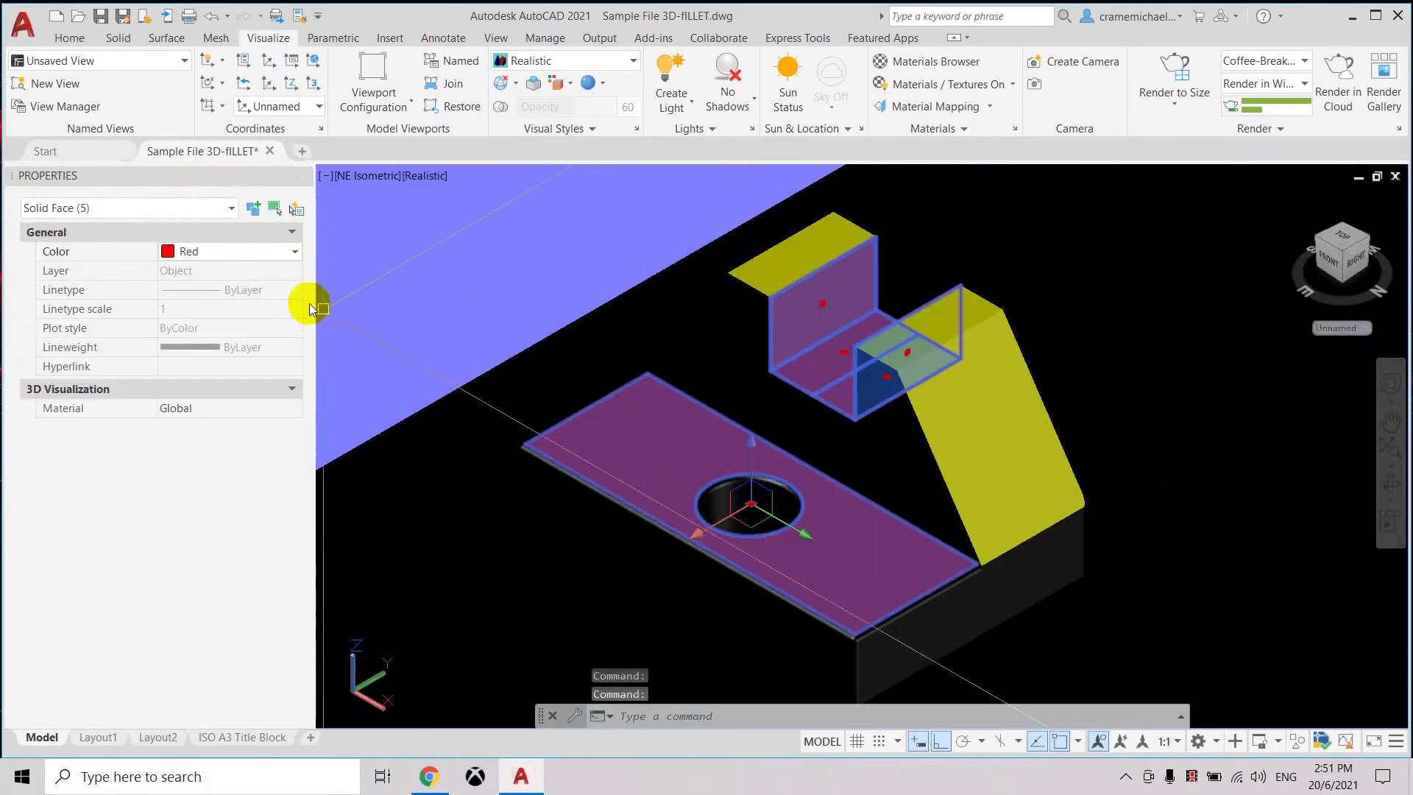
pyautogui.press('Delete')
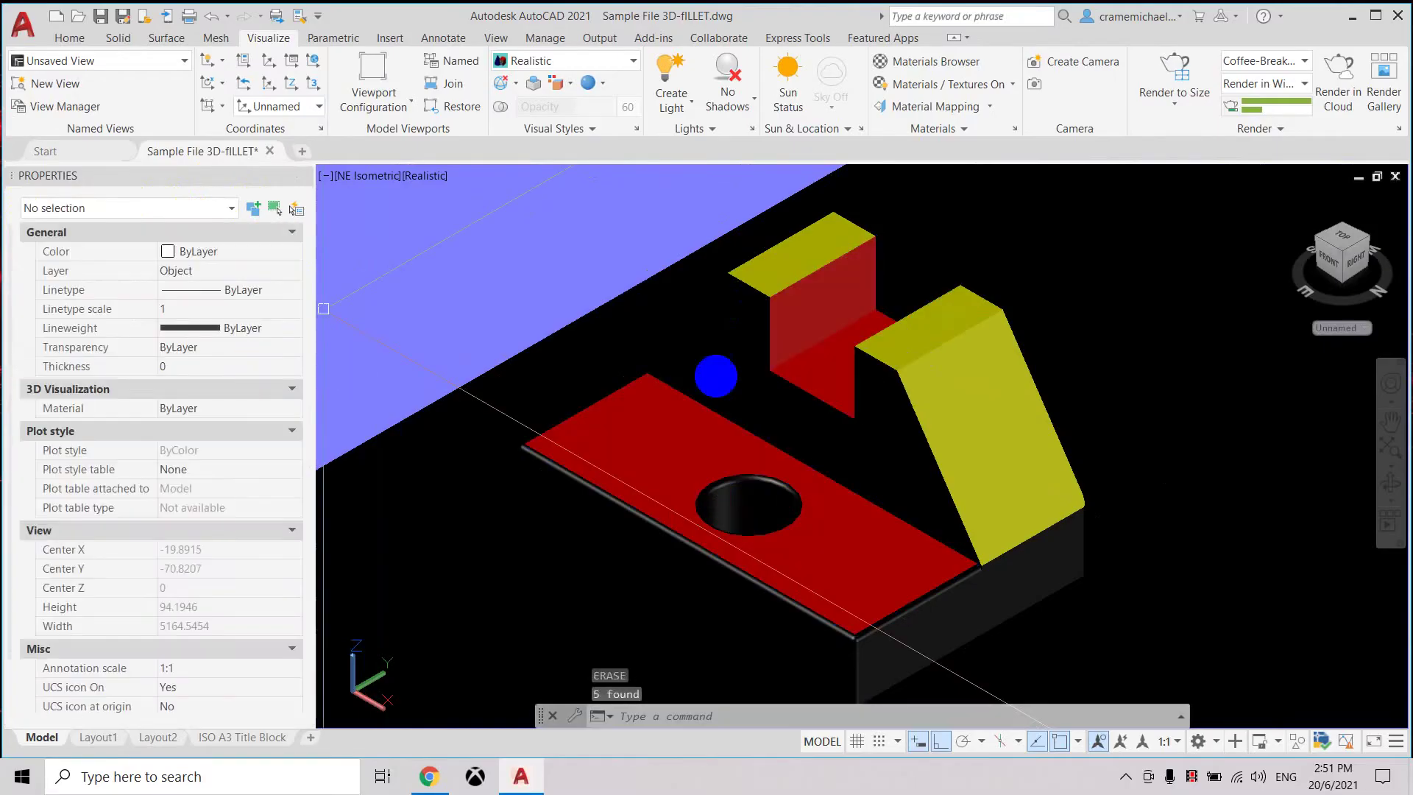
pyautogui.scroll(-3, 748, 325)
pyautogui.press('Escape')
pyautogui.press('Escape')
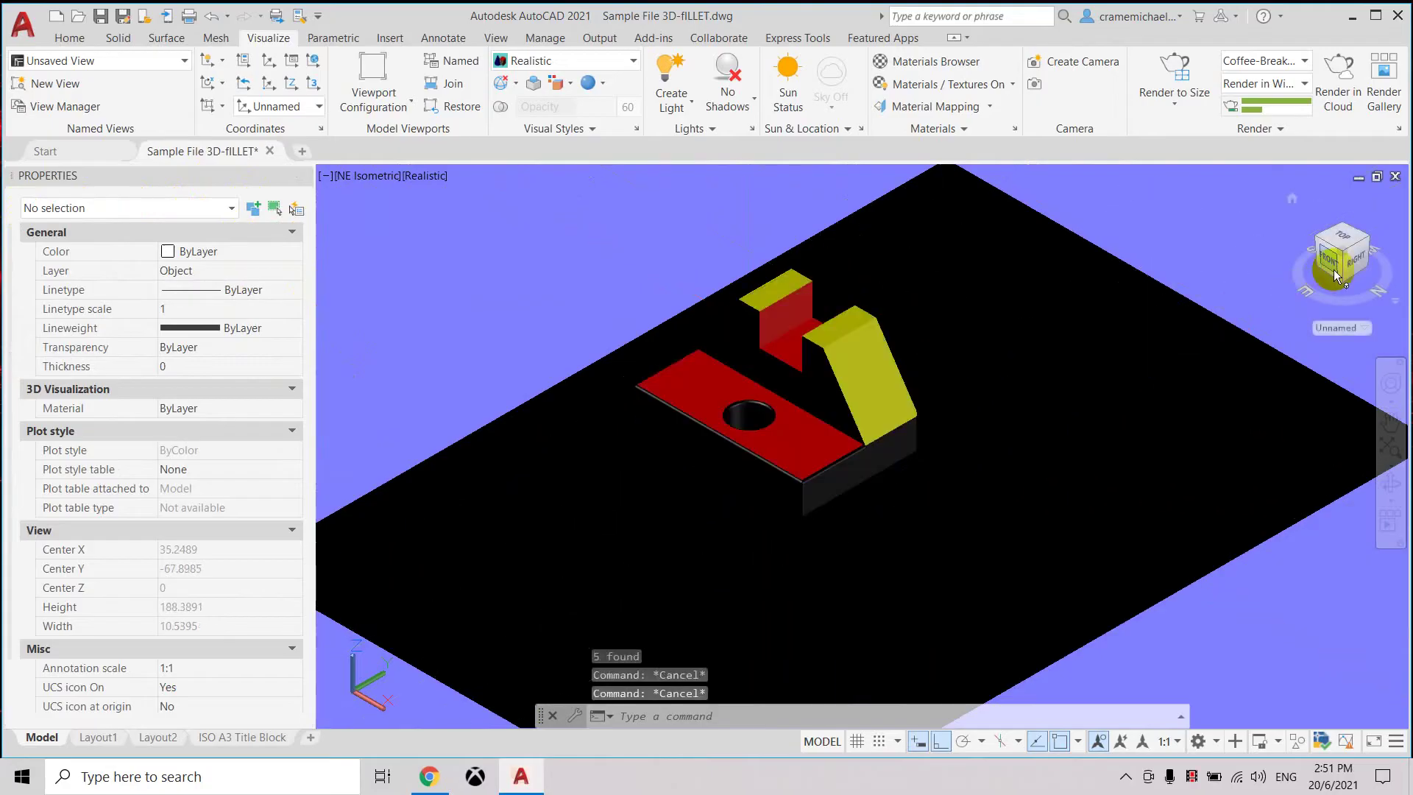
pyautogui.moveTo(1348, 264)
pyautogui.keyDown('shift'); pyautogui.mouseDown(button='middle')
pyautogui.moveTo(409, 231)
pyautogui.moveTo(595, 221)
pyautogui.mouseUp(button='middle'); pyautogui.keyUp('shift')
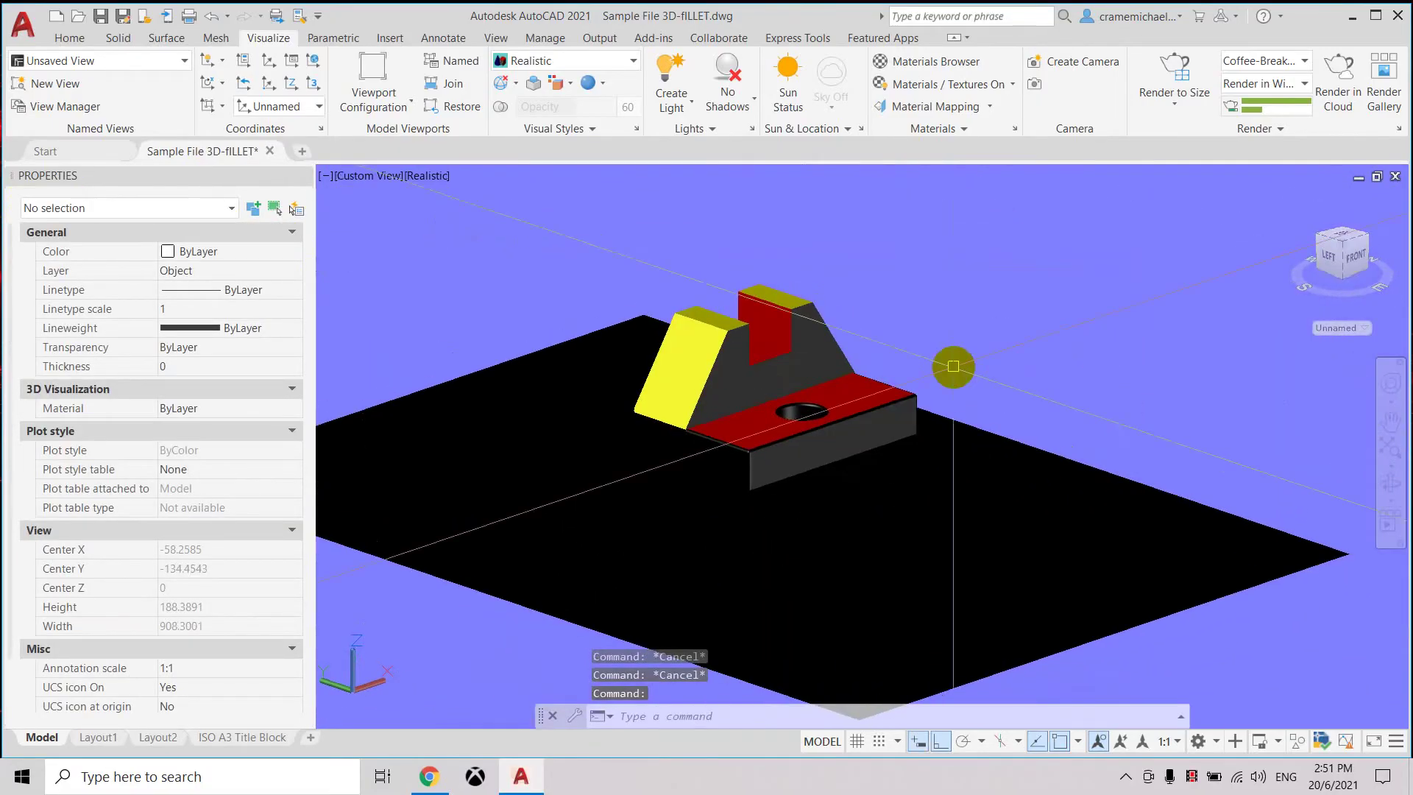
pyautogui.scroll(4, 724, 371)
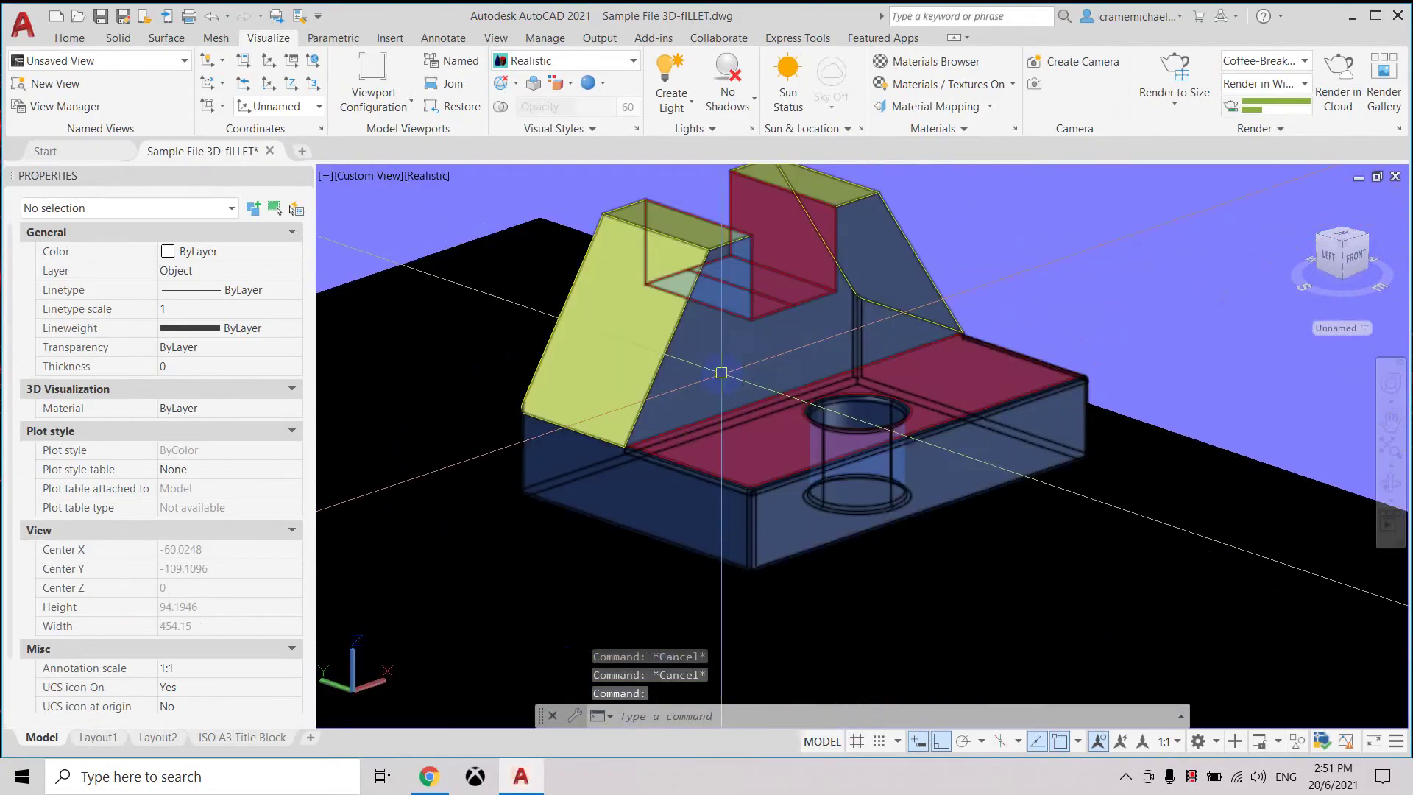
pyautogui.keyDown('ctrl'); pyautogui.click(722, 373); pyautogui.keyUp('ctrl')
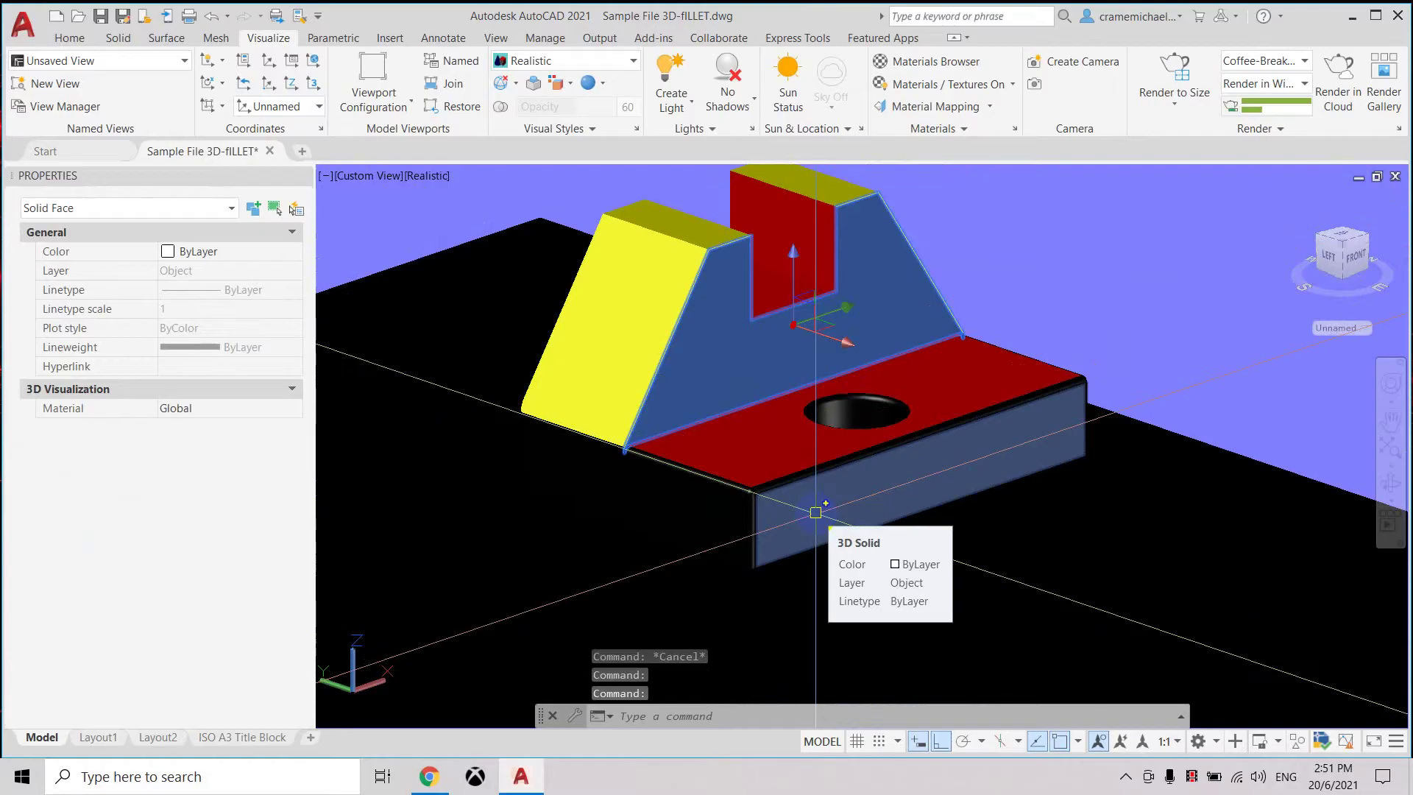
pyautogui.keyDown('ctrl'); pyautogui.click(815, 512); pyautogui.keyUp('ctrl')
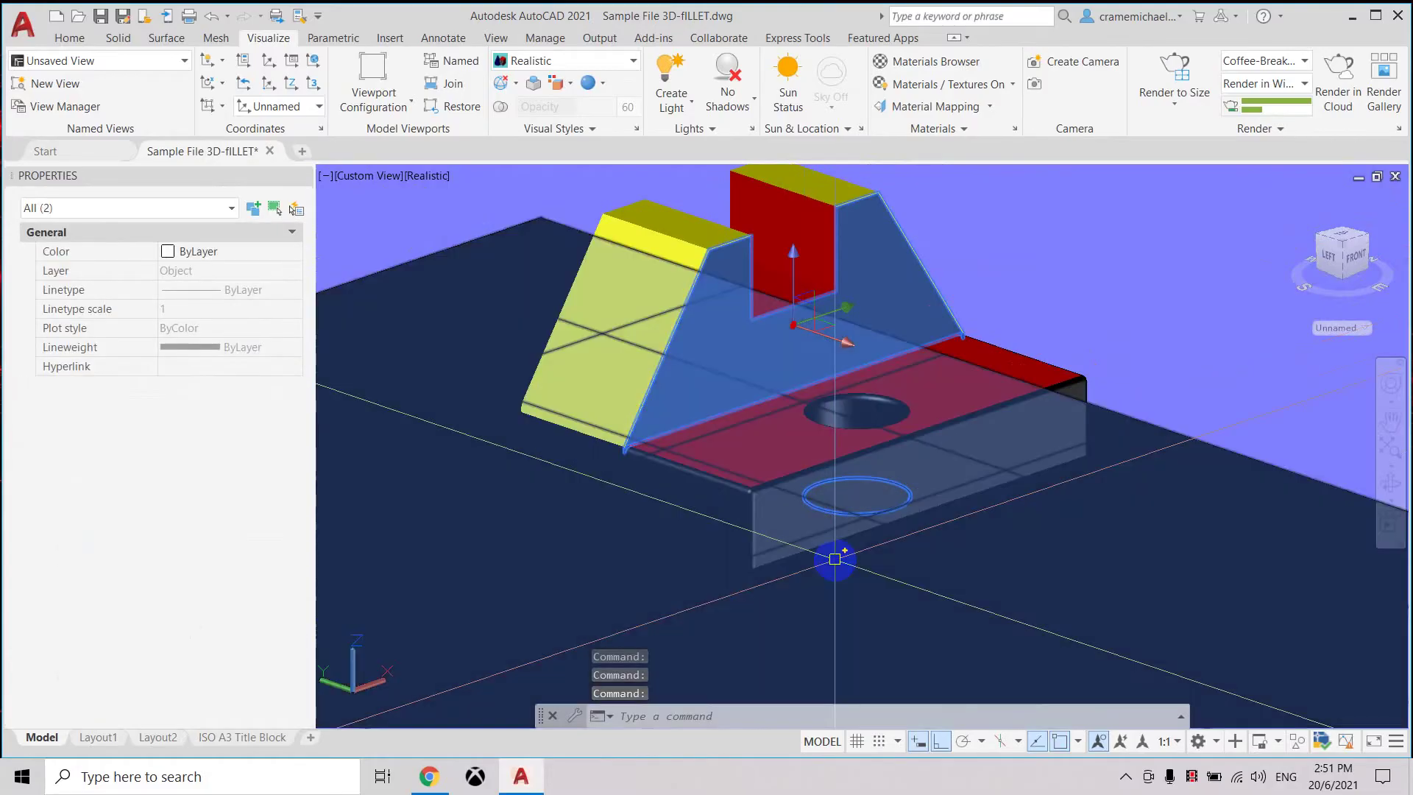
pyautogui.press('Escape')
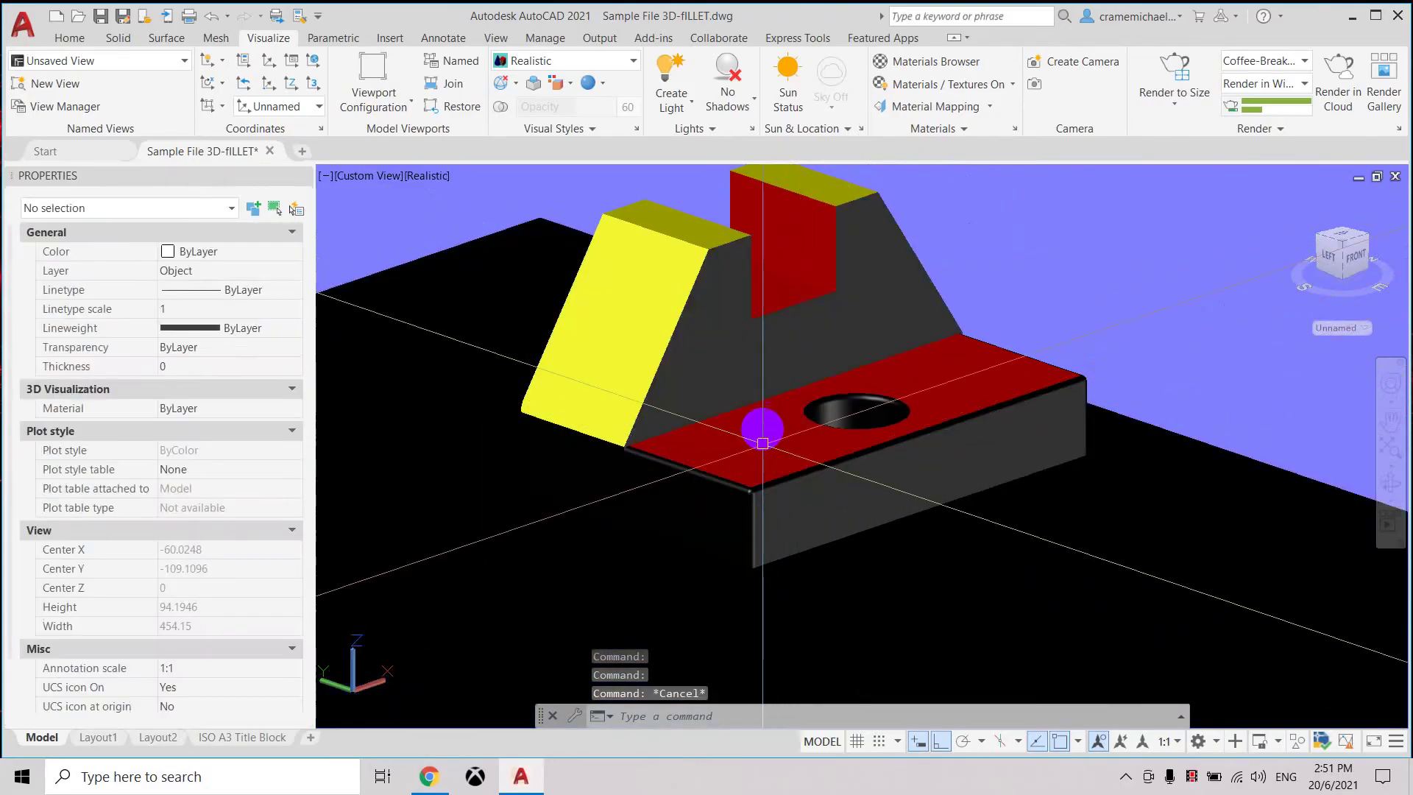
# Set the colour of the notched upright's front face and the base's front face to Blue, and clear the selection.
pyautogui.keyDown('ctrl'); pyautogui.click(710, 359); pyautogui.keyUp('ctrl')
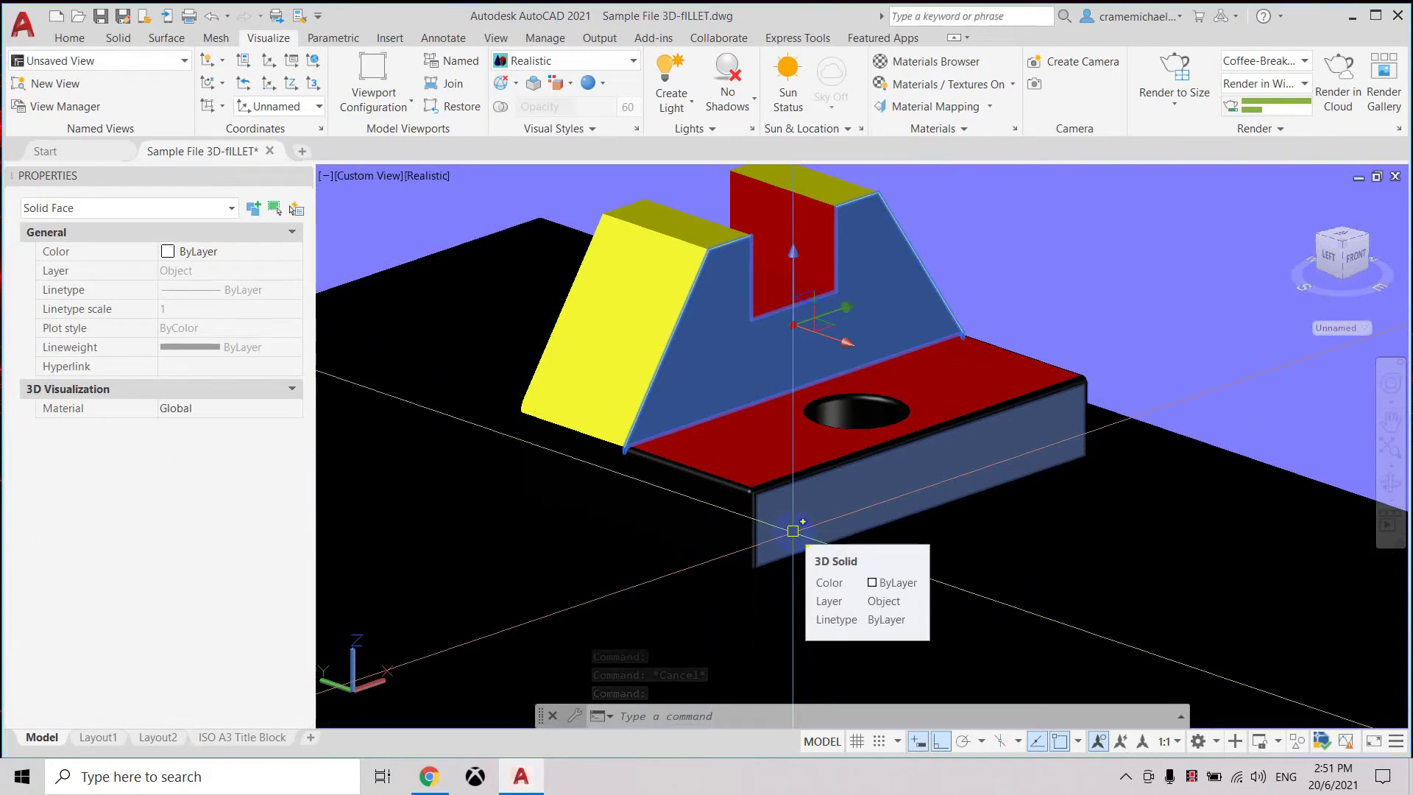
pyautogui.keyDown('ctrl'); pyautogui.click(793, 530); pyautogui.keyUp('ctrl')
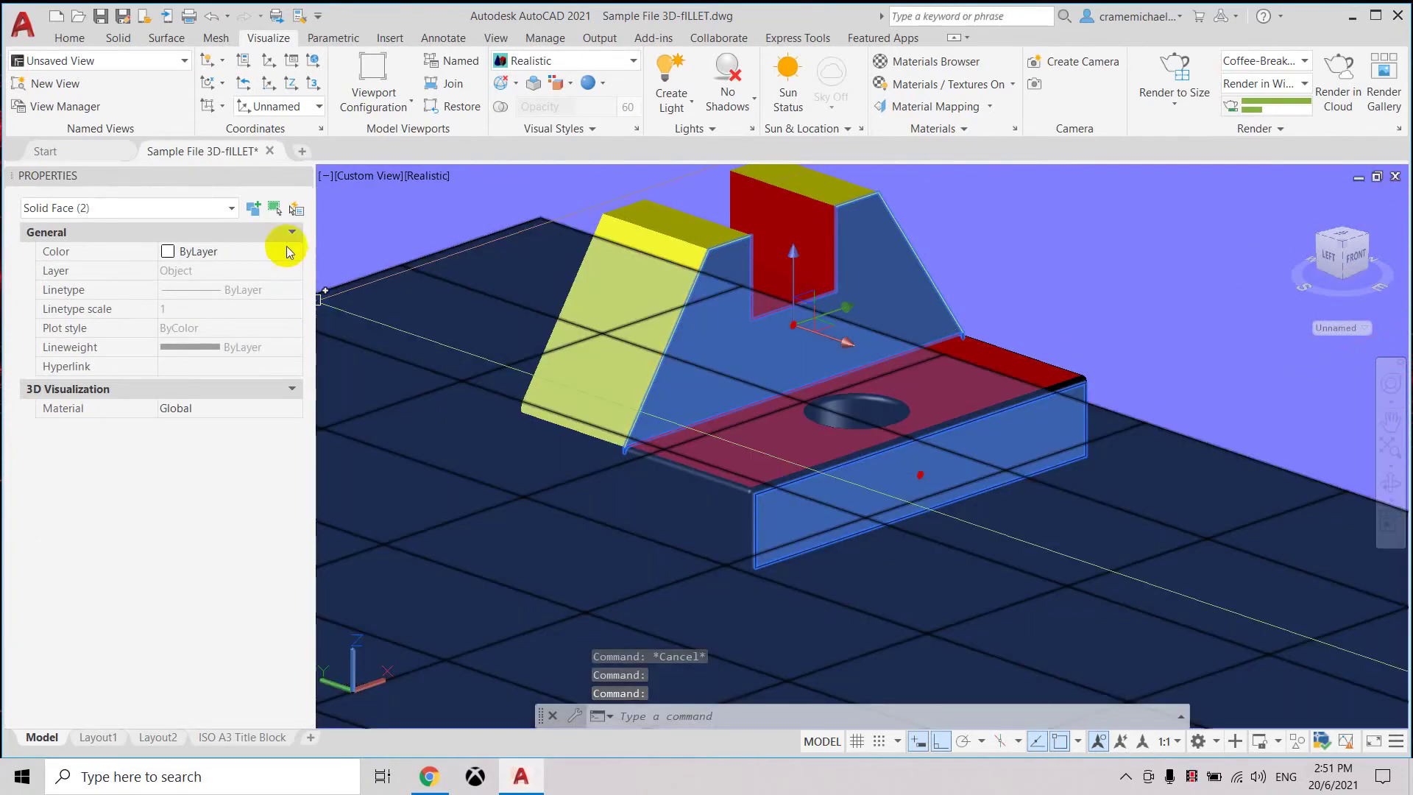
pyautogui.click(294, 254)
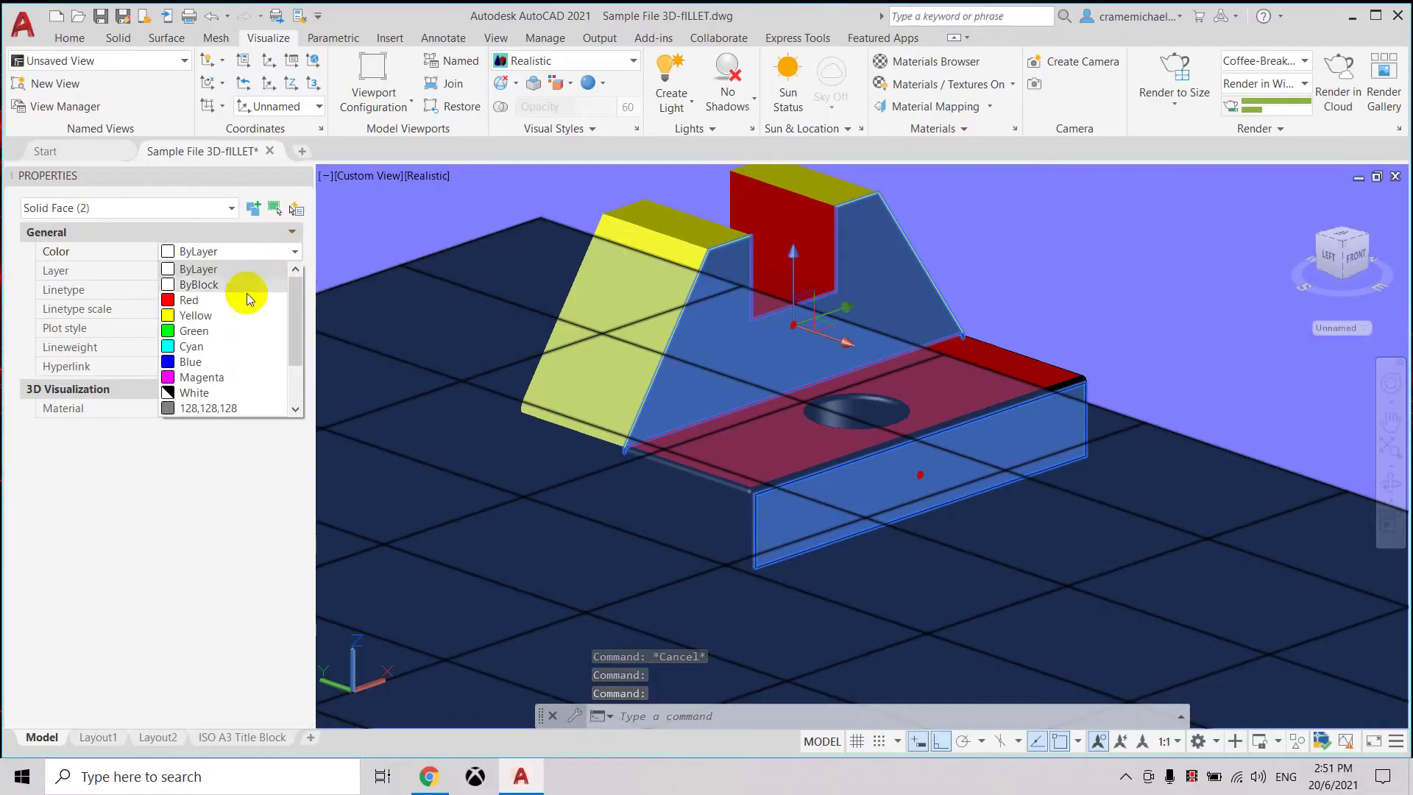
pyautogui.click(214, 359)
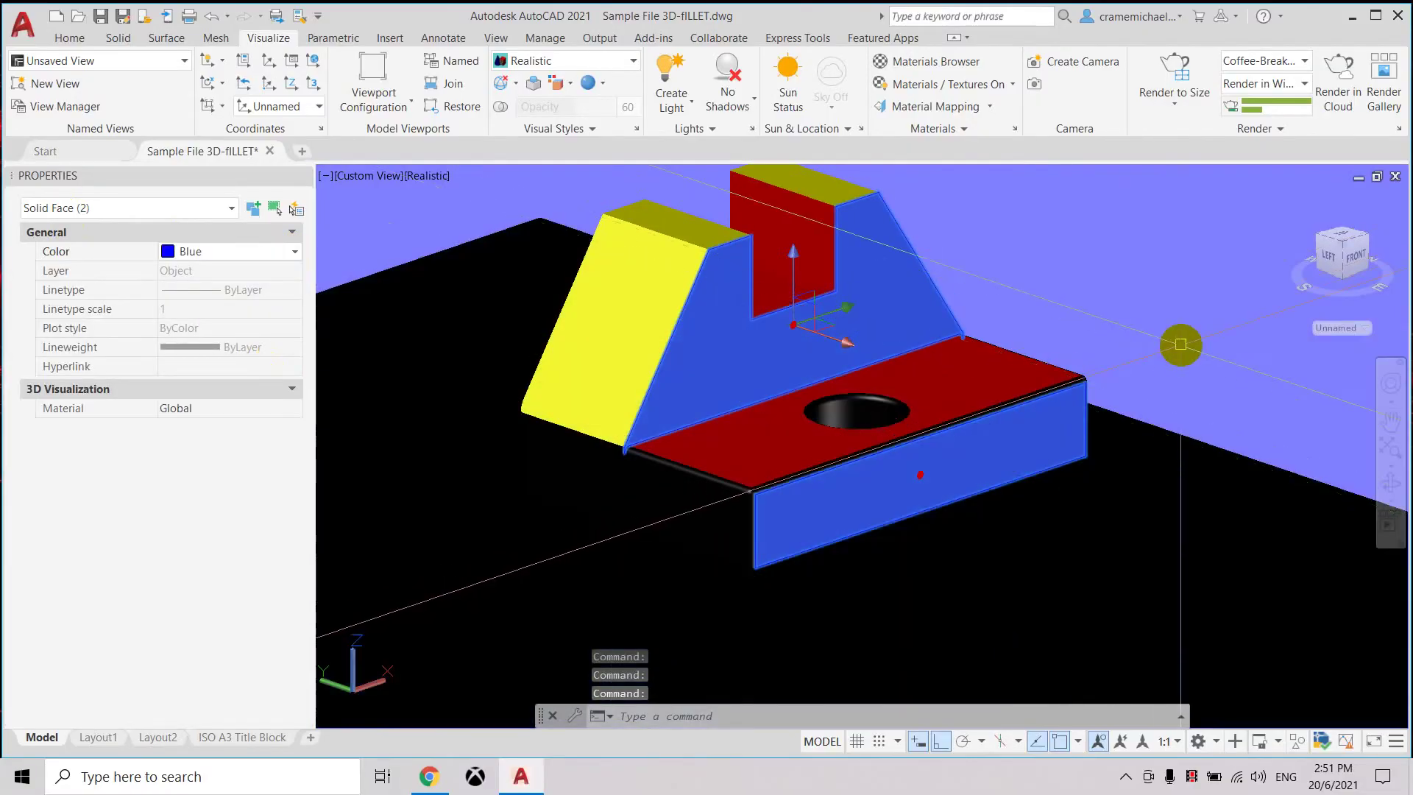
pyautogui.press('Escape')
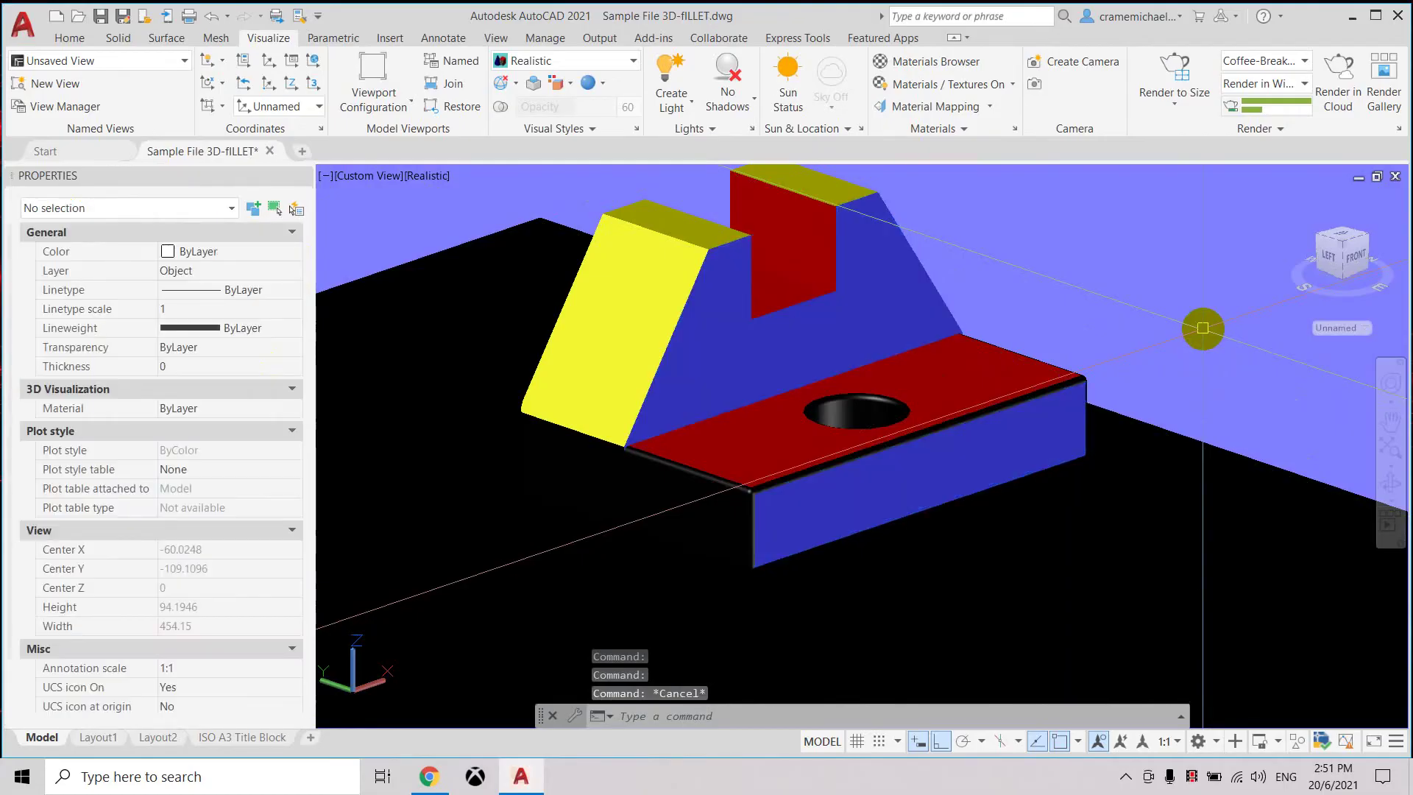
# Set the colour of the two end faces of the bracket's base to Cyan and clear the selection.
pyautogui.keyDown('shift'); pyautogui.moveTo(1128, 377); pyautogui.dragTo(774, 461, button='middle'); pyautogui.keyUp('shift')
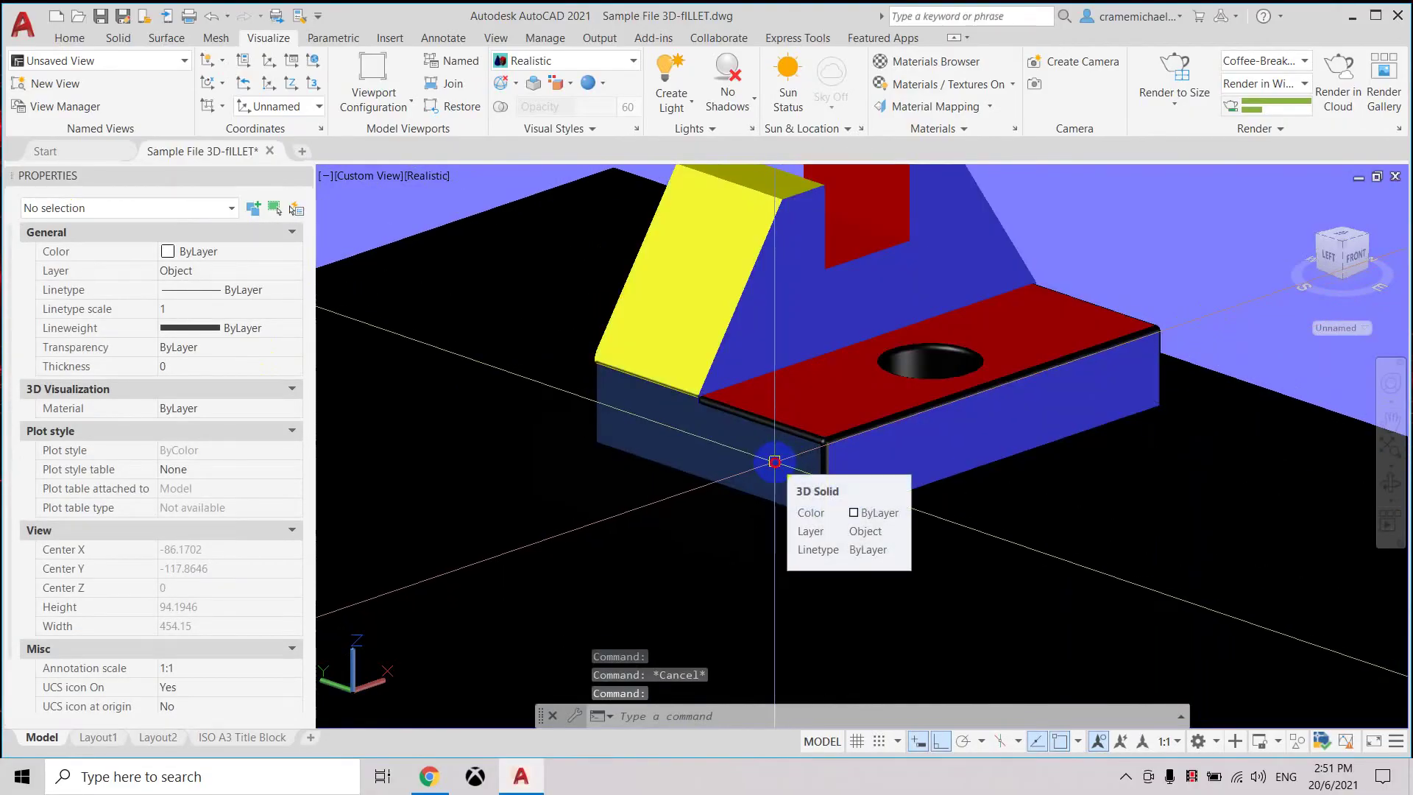
pyautogui.keyDown('ctrl'); pyautogui.click(774, 461); pyautogui.keyUp('ctrl')
pyautogui.click(1365, 272)
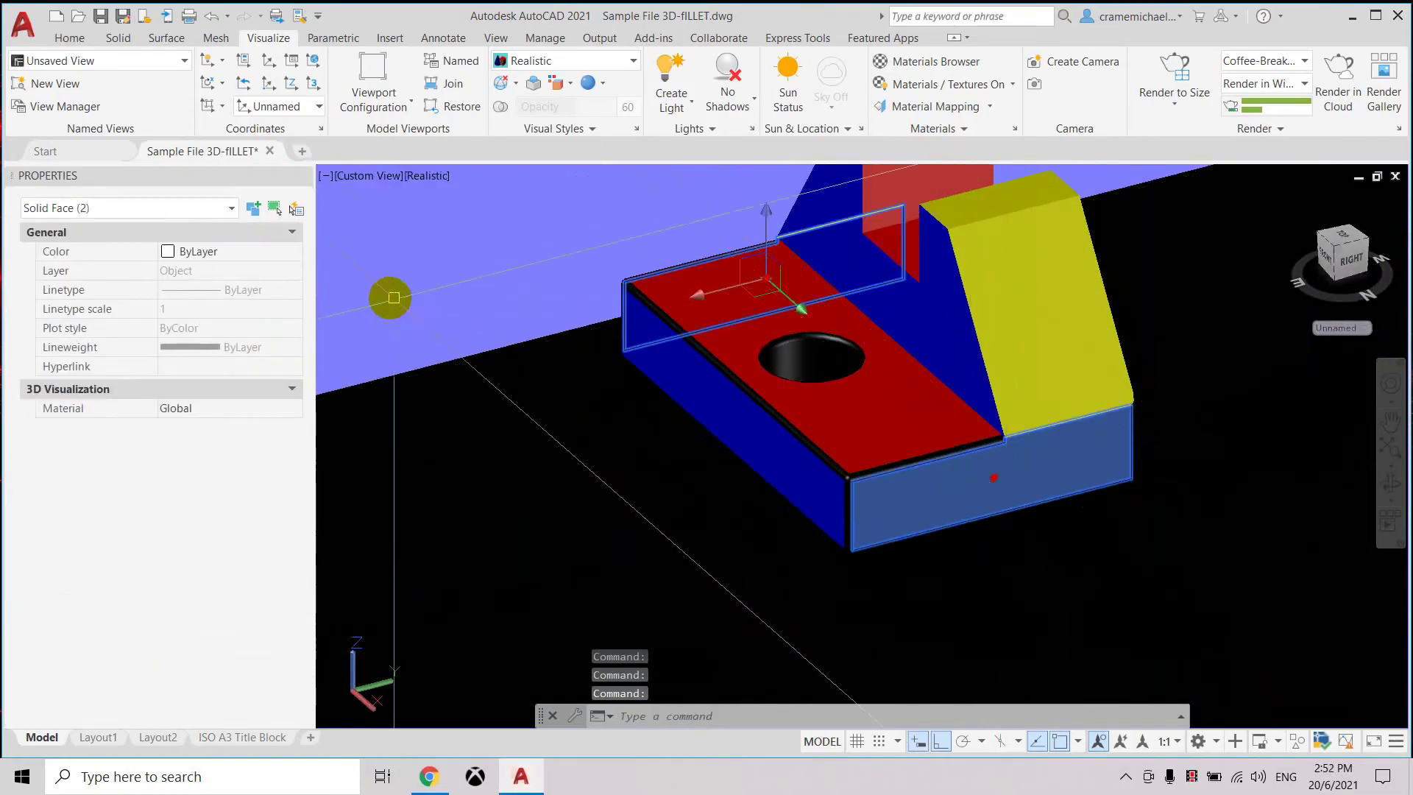
pyautogui.click(287, 253)
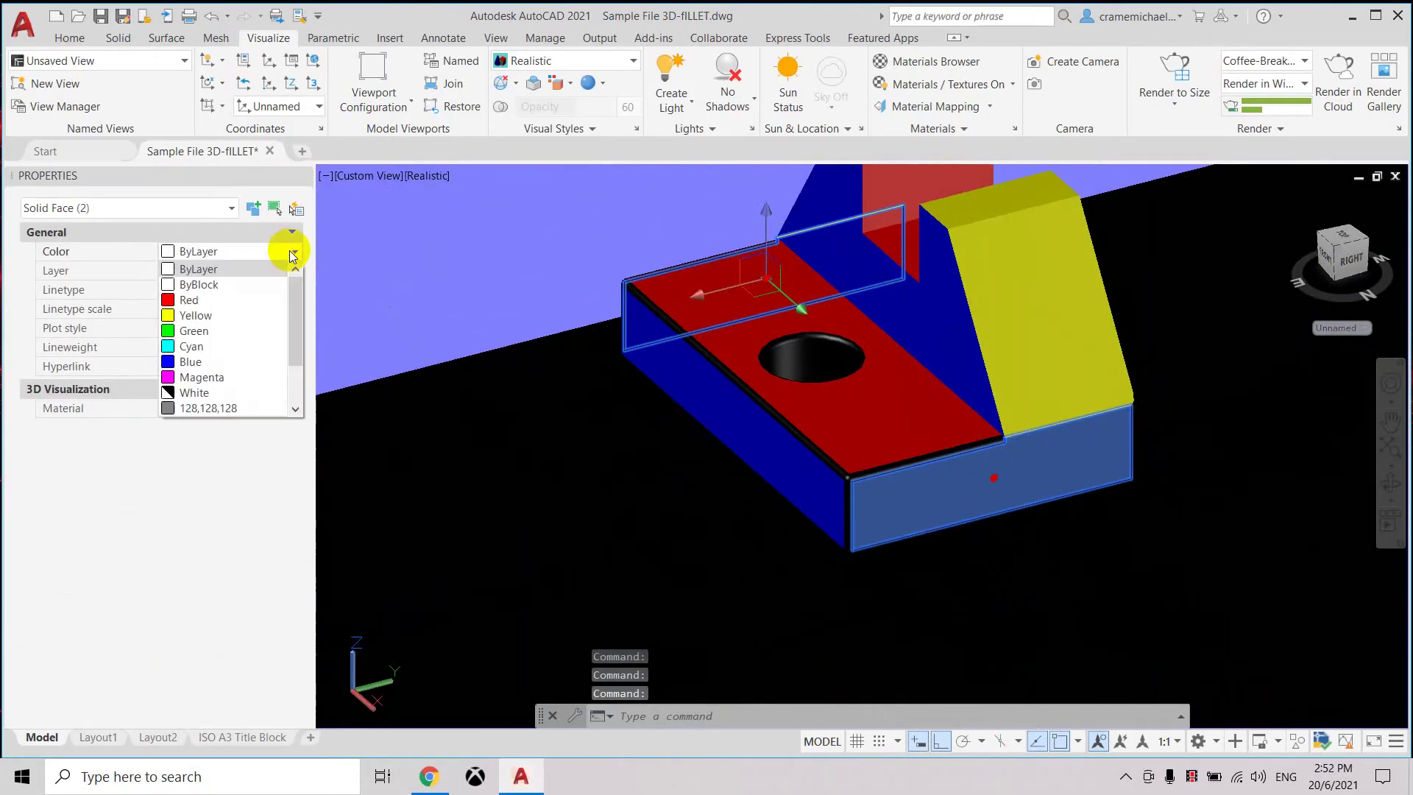
pyautogui.click(221, 343)
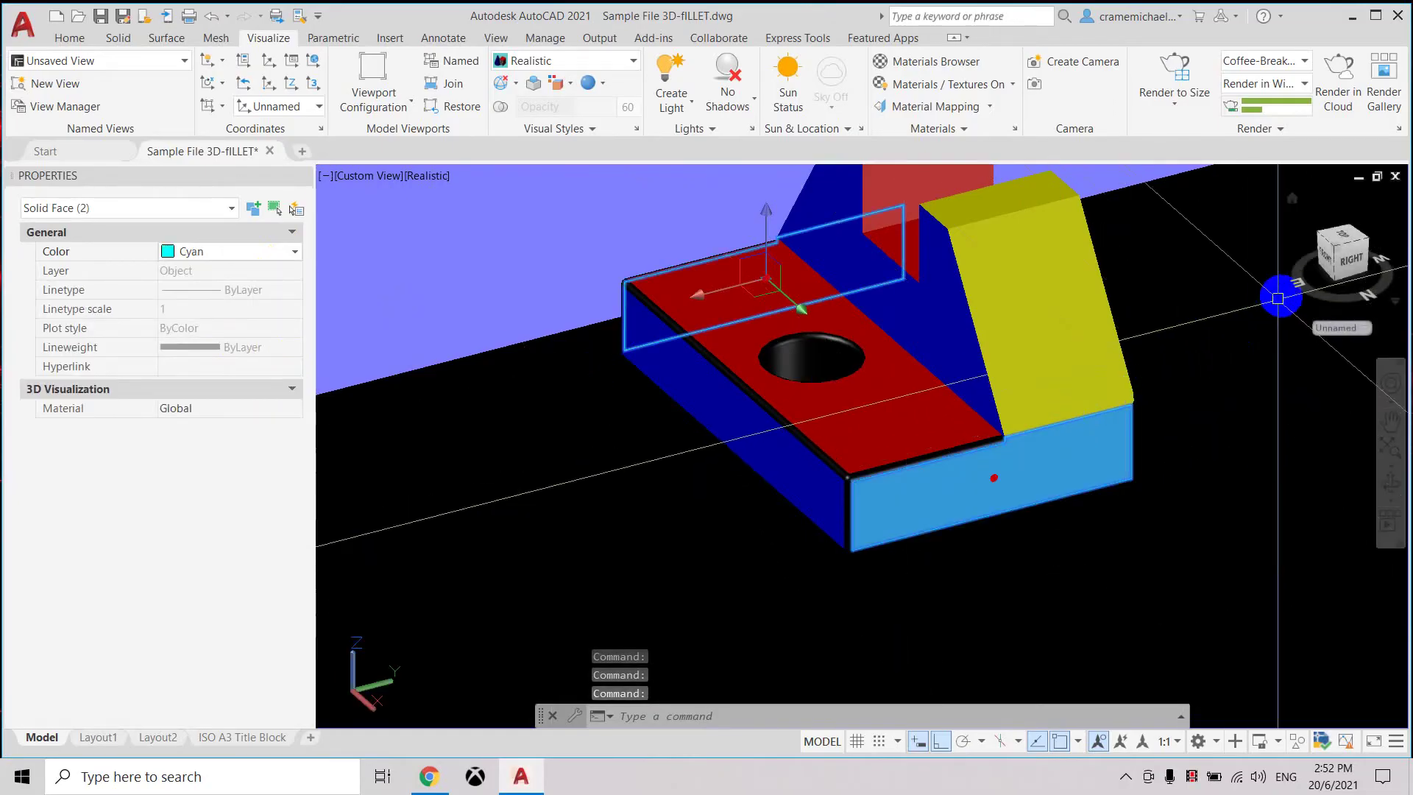
pyautogui.press('Escape')
# Set the base's left and front upper-edge fillets, their shared vertical corner fillet and the rounded corner face to colour 128,128,128.
pyautogui.moveTo(1339, 273); pyautogui.dragTo(618, 284)
pyautogui.scroll(5, 770, 549)
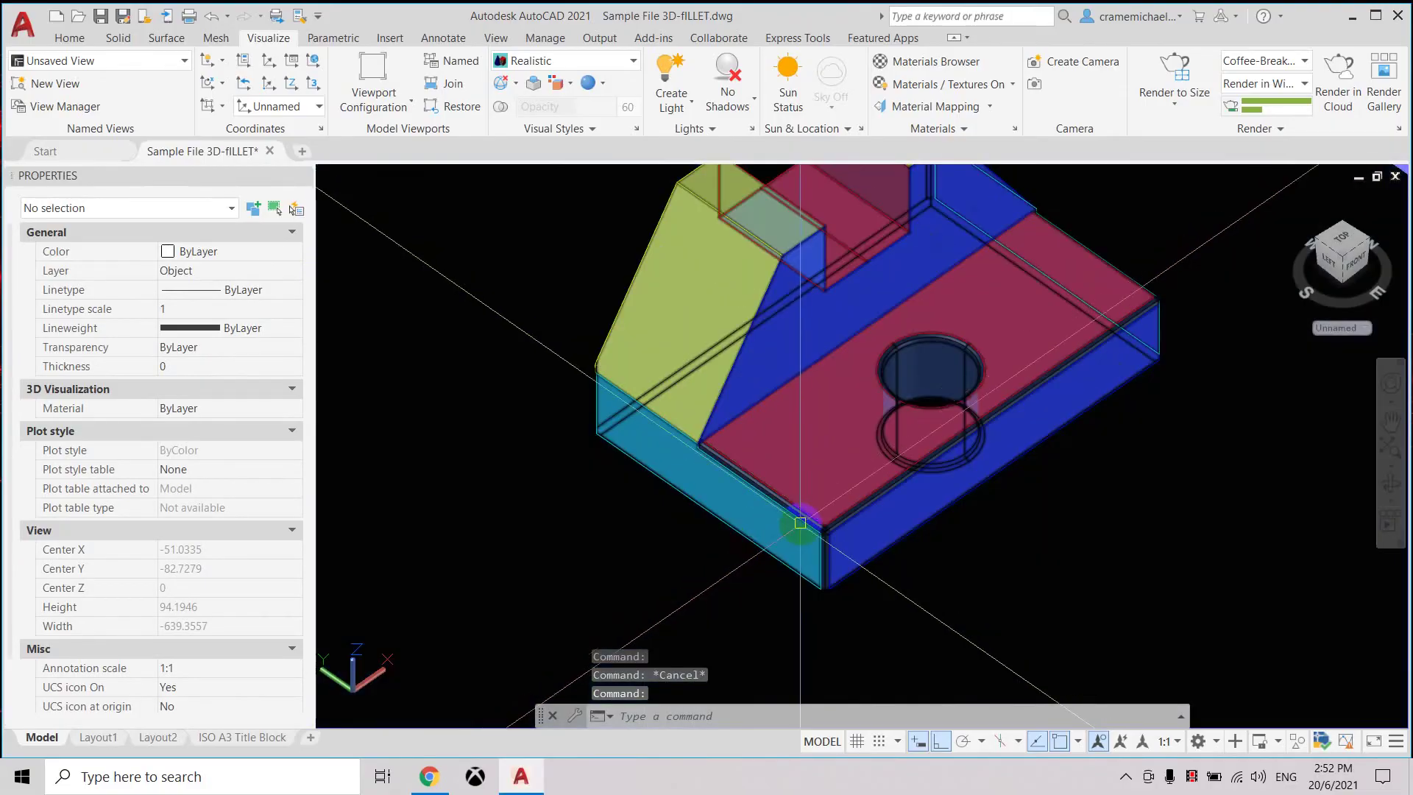
pyautogui.moveTo(771, 549); pyautogui.dragTo(676, 479, button='middle')
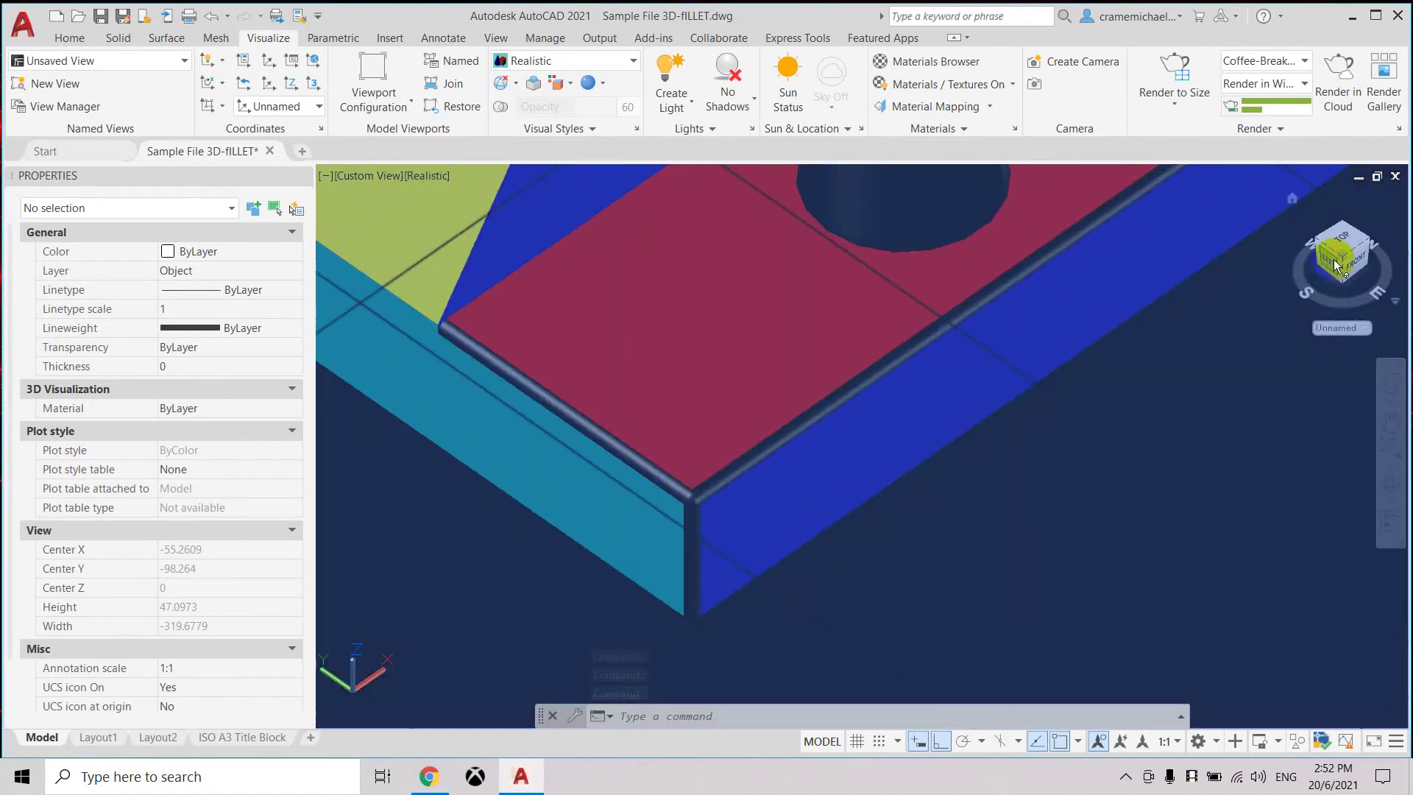
pyautogui.moveTo(1343, 245); pyautogui.dragTo(1342, 219)
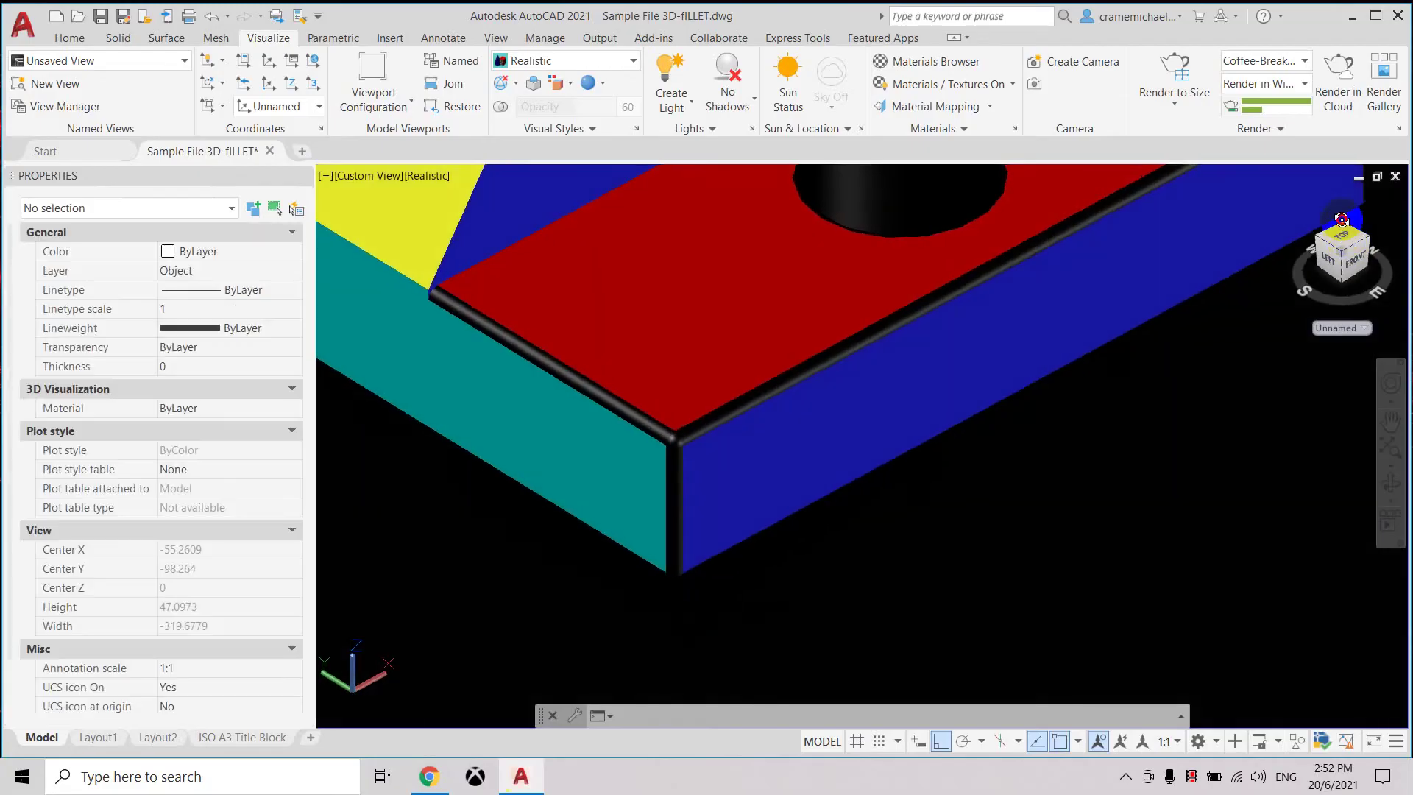
pyautogui.scroll(5, 592, 384)
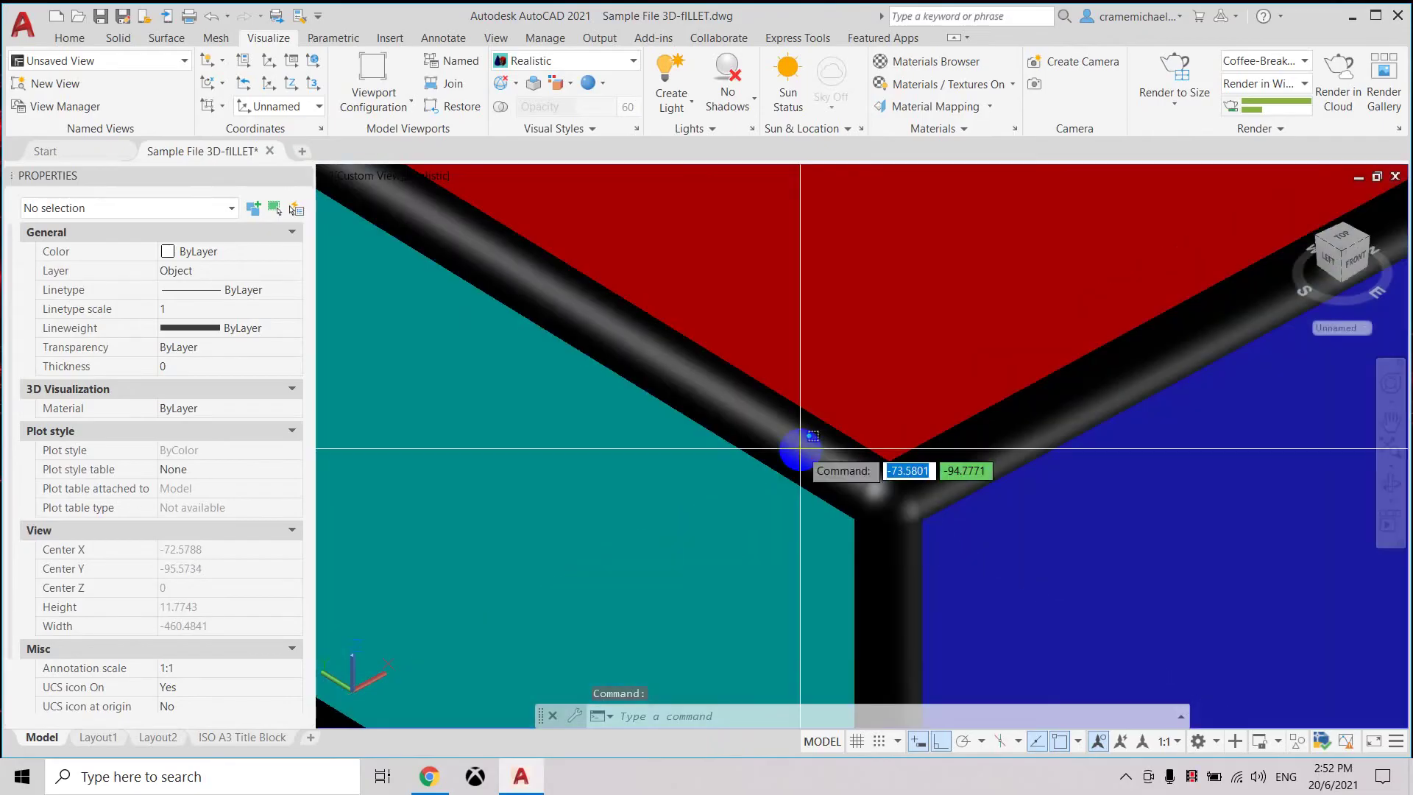
pyautogui.keyDown('ctrl'); pyautogui.click(852, 511); pyautogui.keyUp('ctrl')
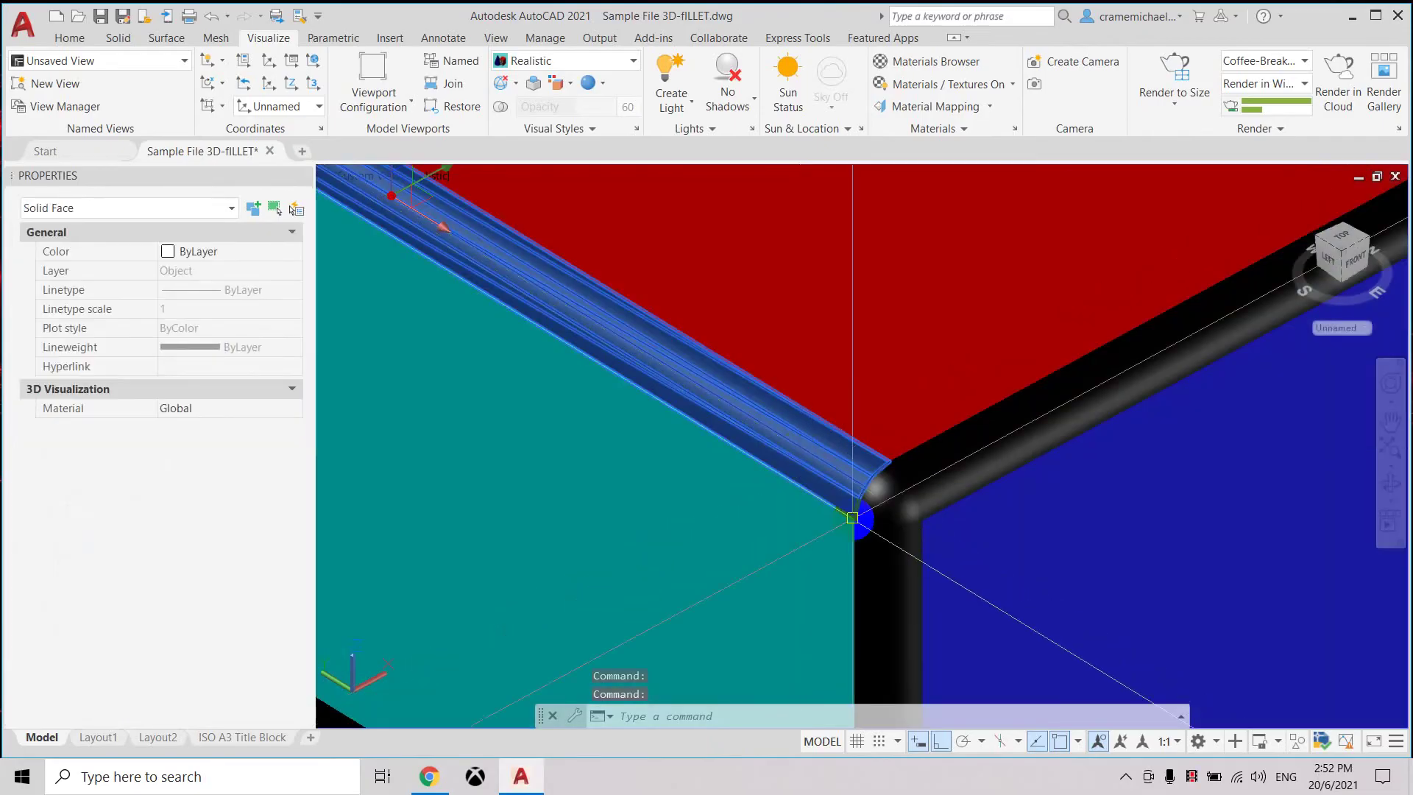
pyautogui.keyDown('ctrl'); pyautogui.click(881, 577); pyautogui.keyUp('ctrl')
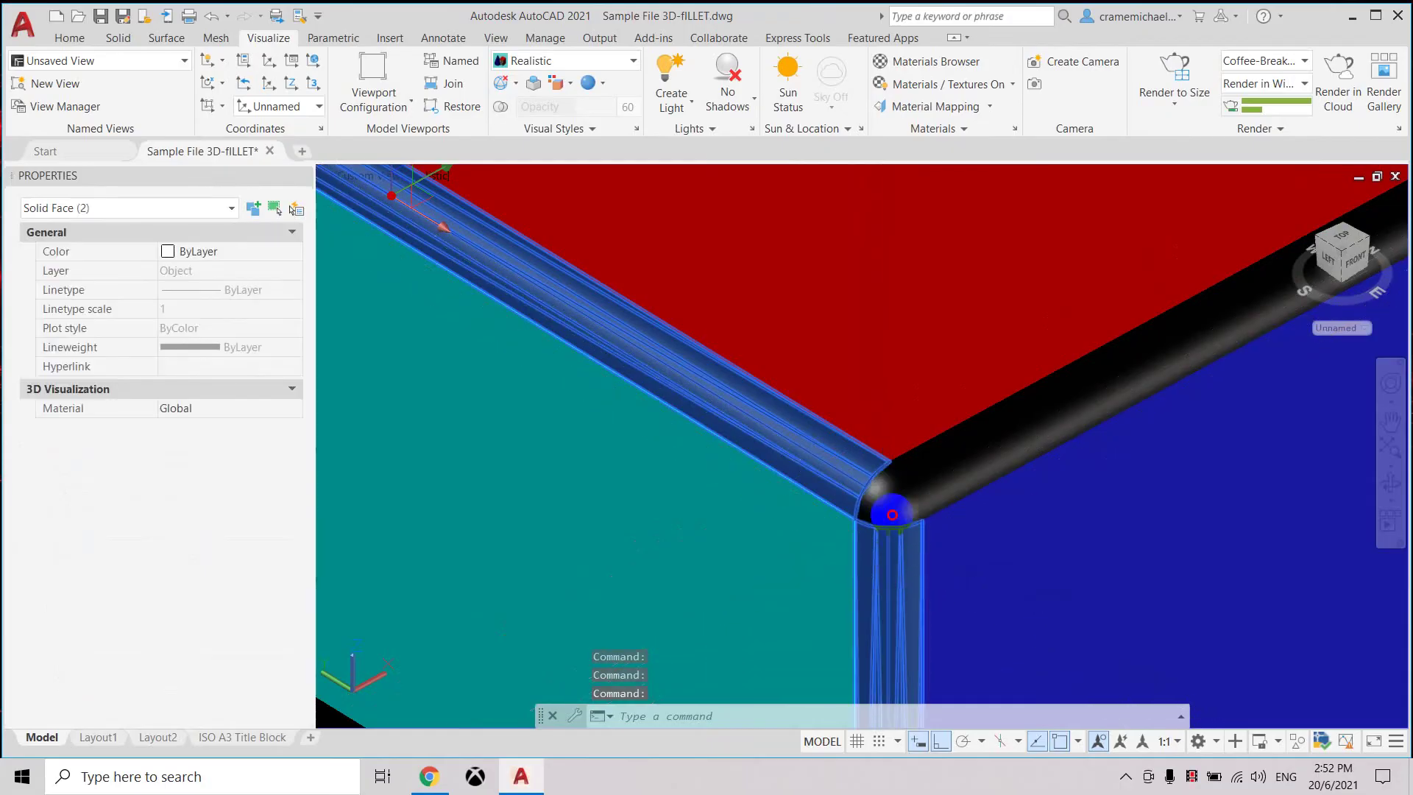
pyautogui.keyDown('ctrl'); pyautogui.click(892, 515); pyautogui.keyUp('ctrl')
pyautogui.keyDown('ctrl'); pyautogui.click(947, 487); pyautogui.keyUp('ctrl')
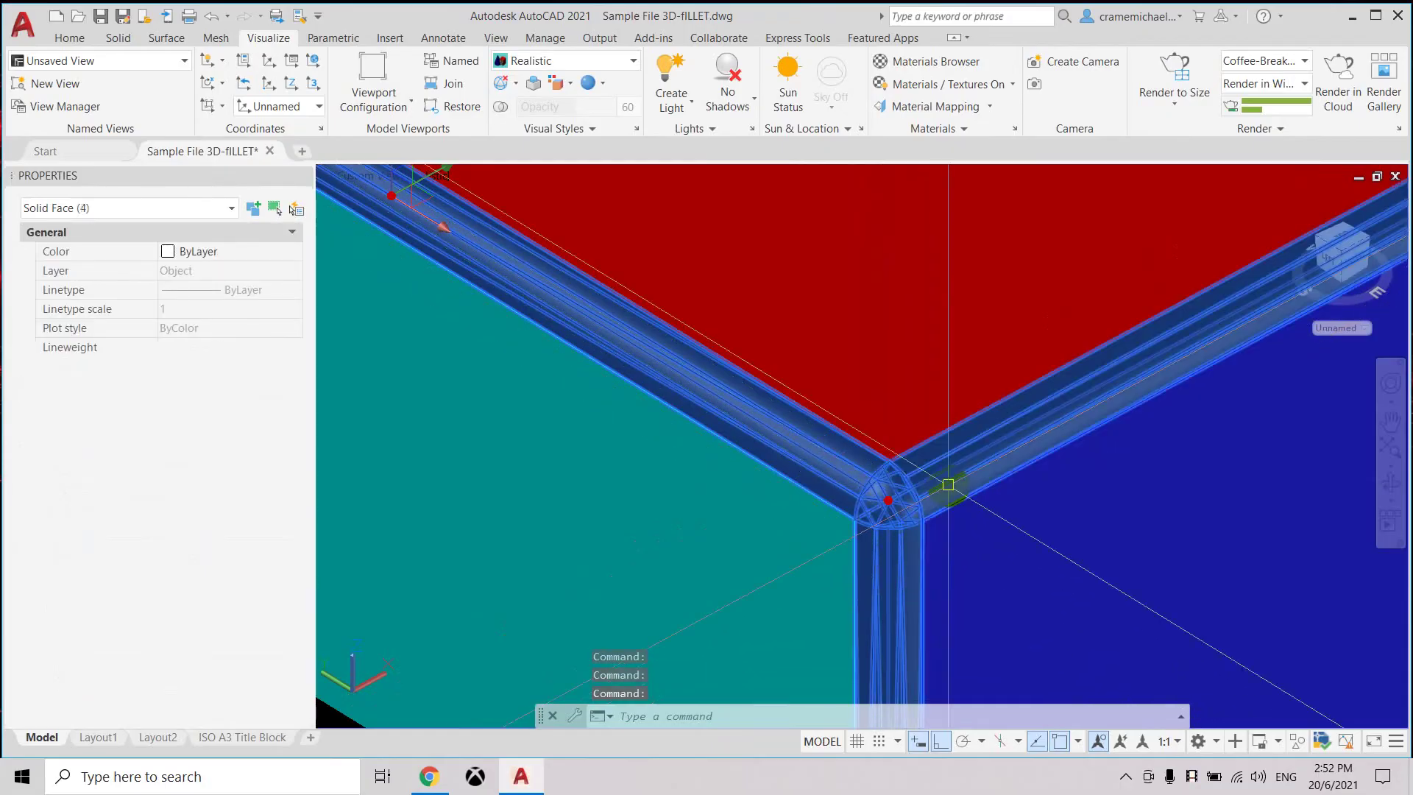
pyautogui.click(289, 252)
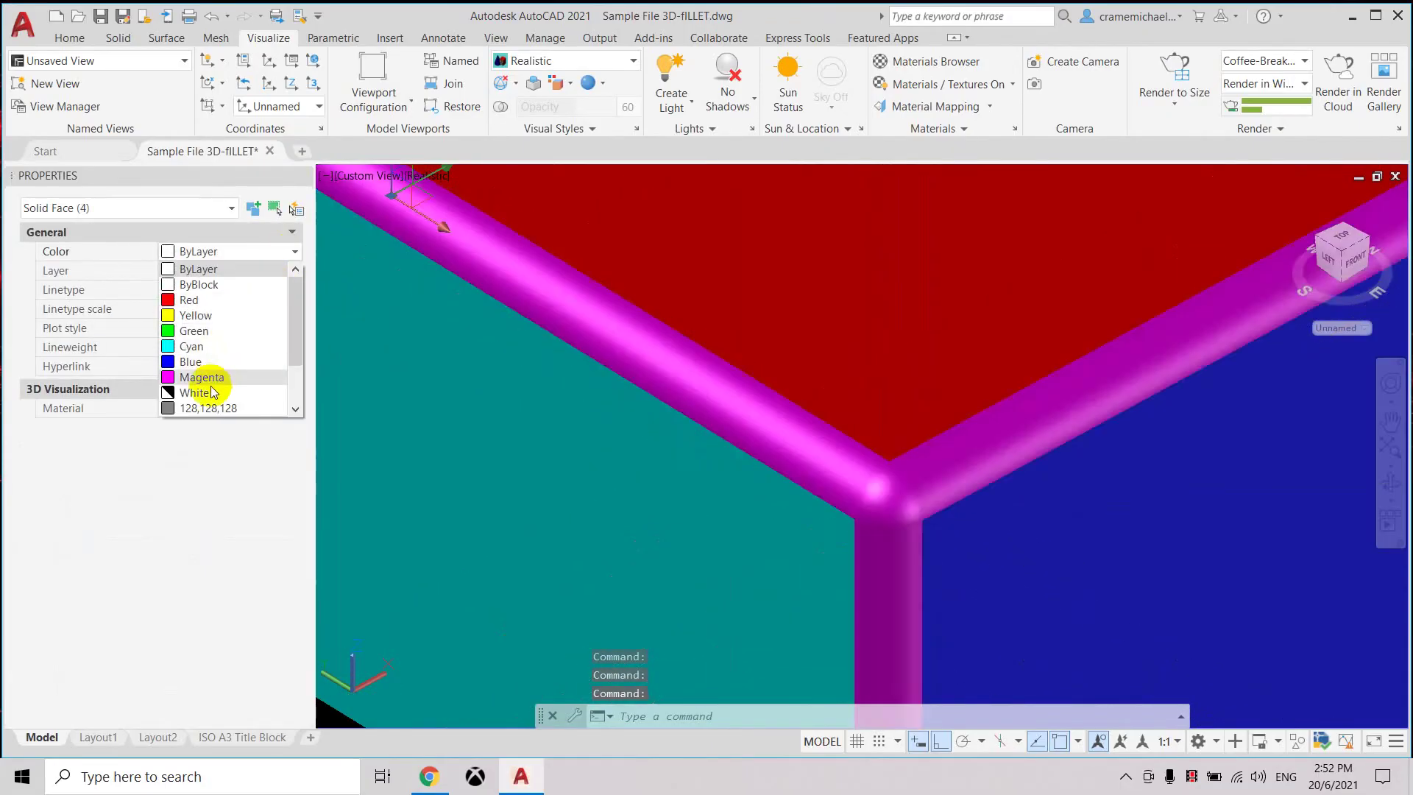
pyautogui.click(206, 409)
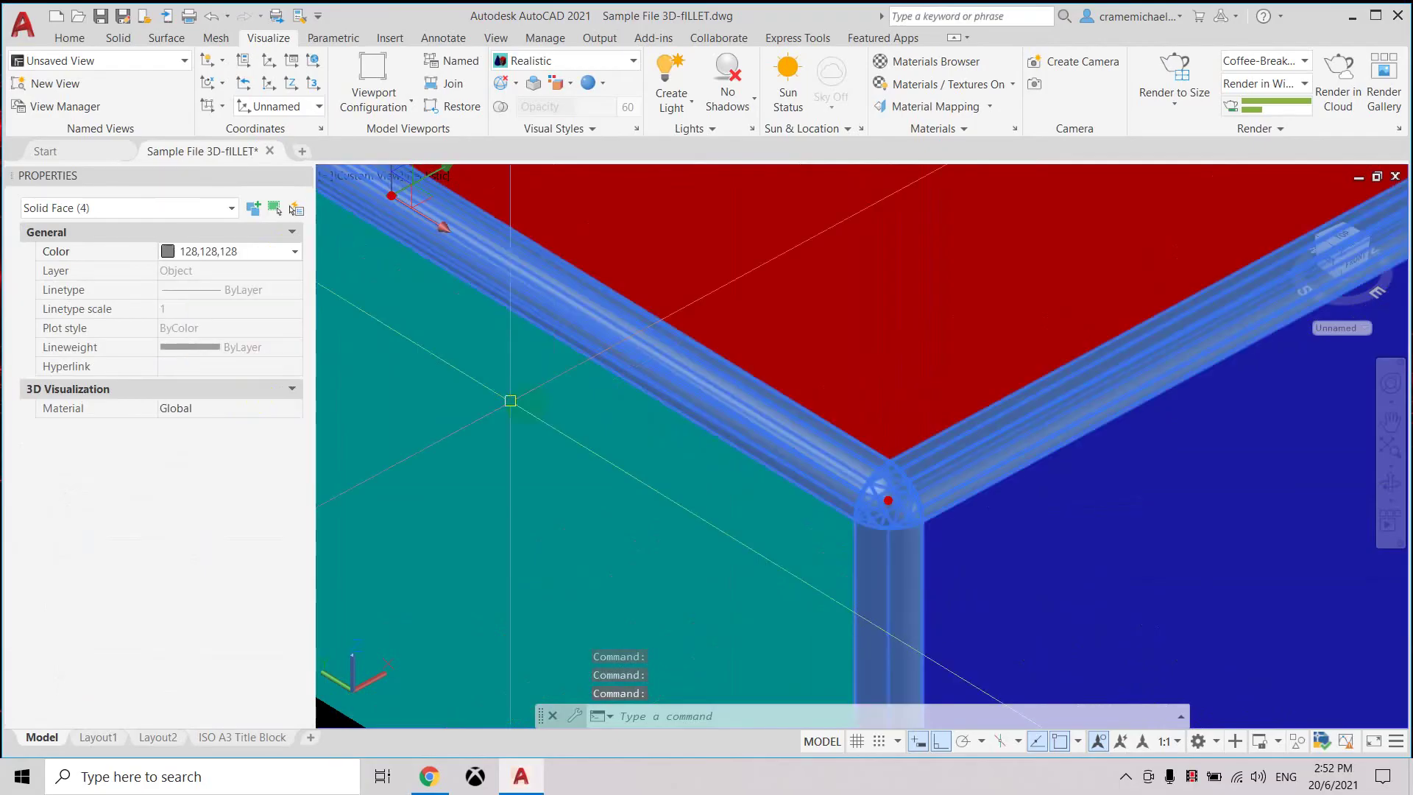
pyautogui.scroll(-8, 699, 427)
pyautogui.press('Escape')
pyautogui.press('Escape')
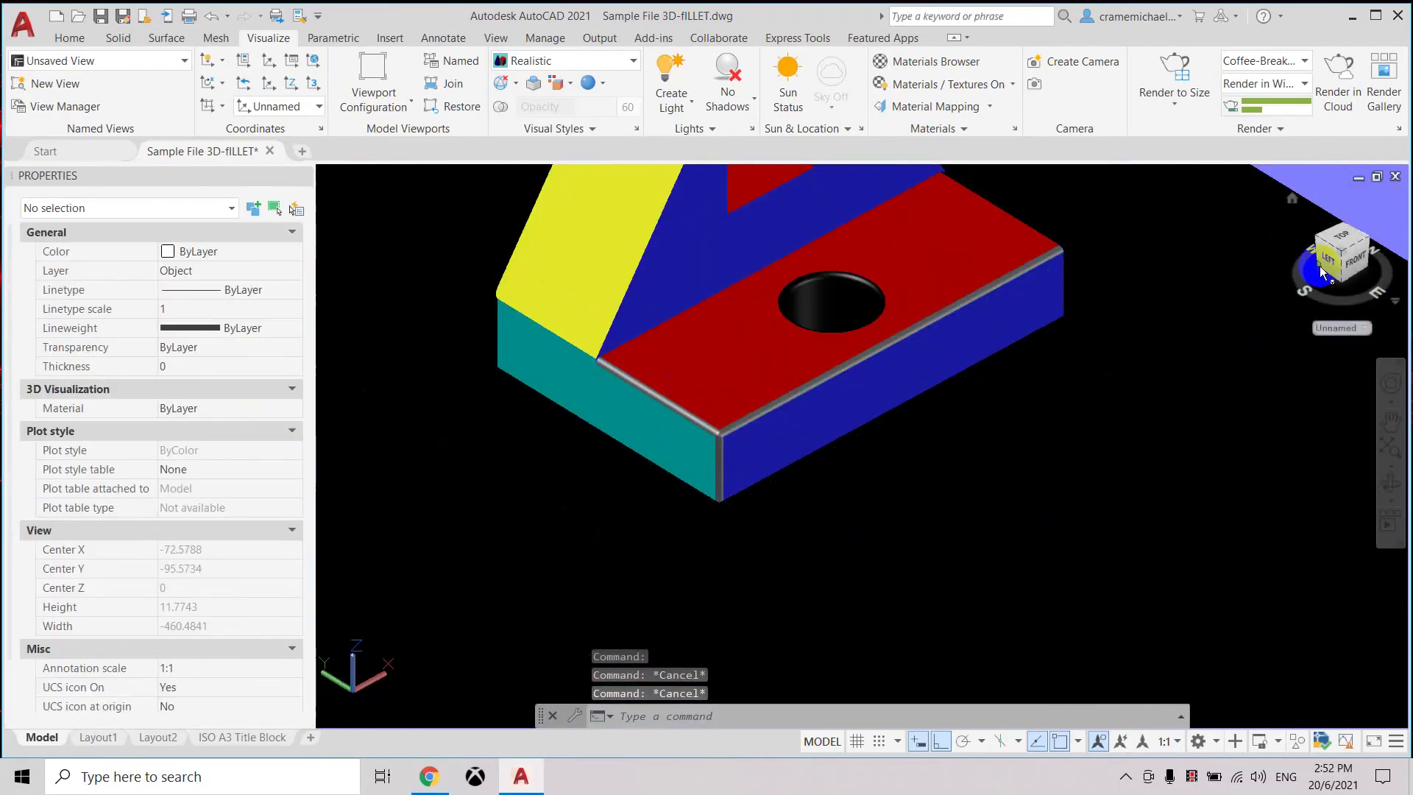
# Set the base's right upper-edge fillet, front-right vertical corner fillet and the rounded corner between them to colour 128,128,128 and clear the selection.
pyautogui.moveTo(1344, 264)
pyautogui.mouseDown()
pyautogui.moveTo(1183, 303)
pyautogui.moveTo(1132, 299)
pyautogui.moveTo(1117, 246)
pyautogui.mouseUp()
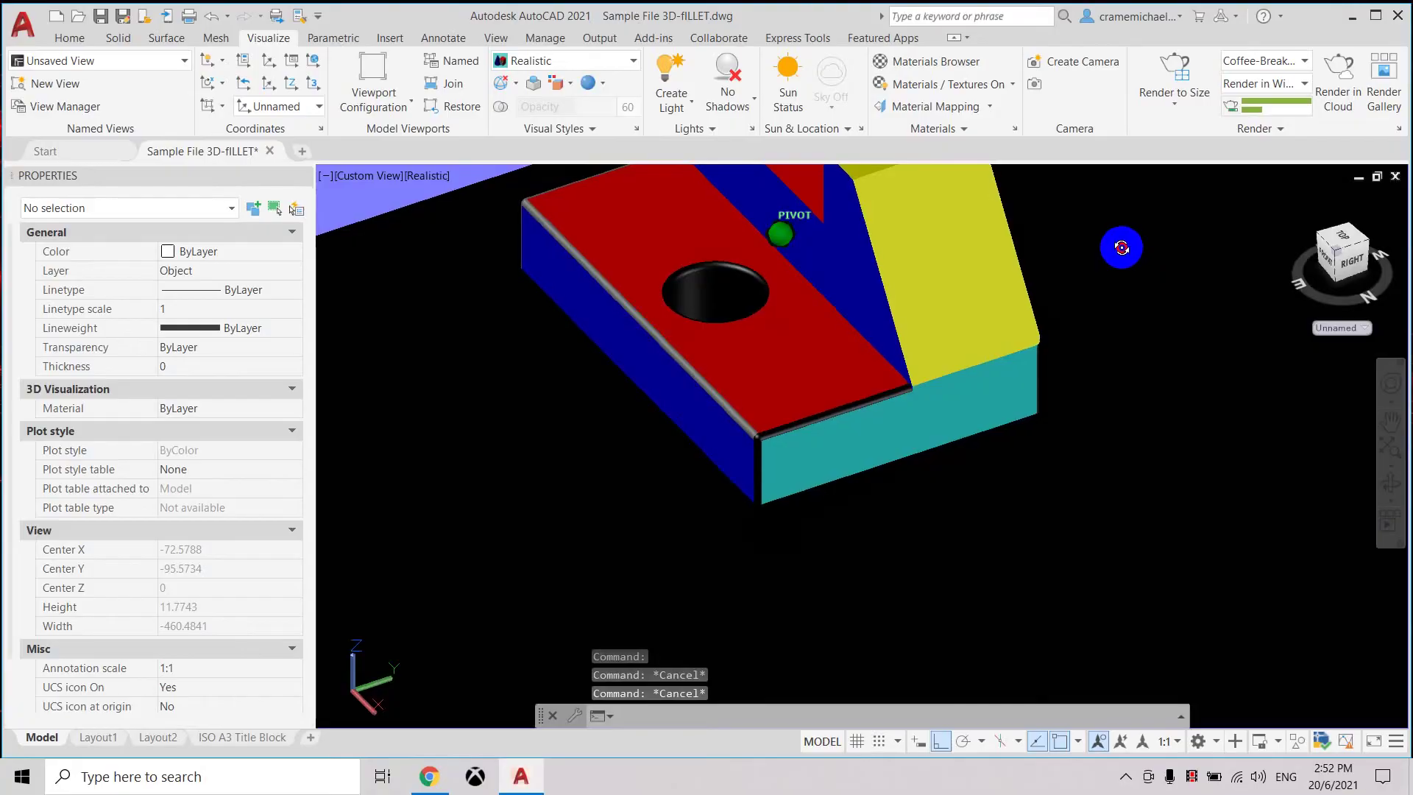
pyautogui.scroll(6, 916, 423)
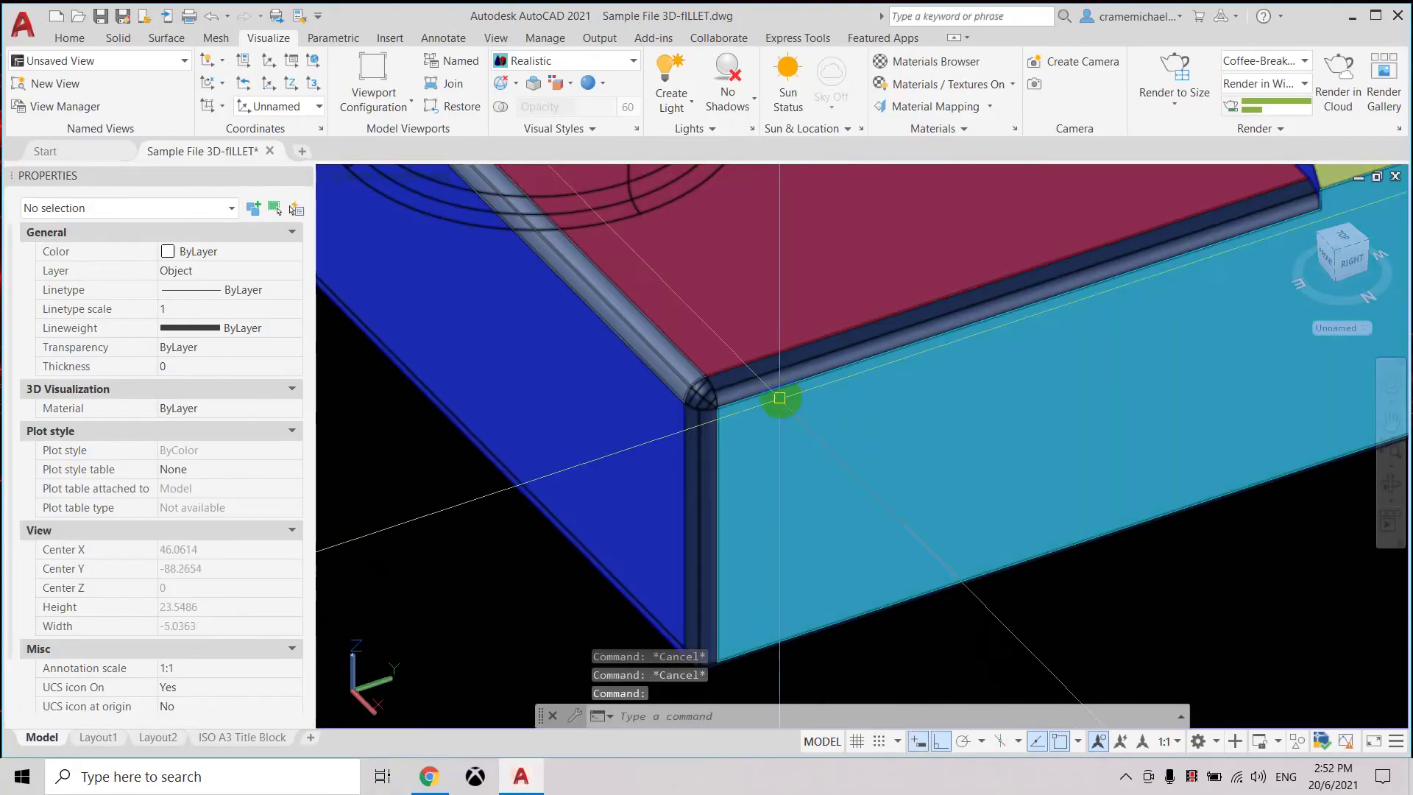
pyautogui.keyDown('ctrl'); pyautogui.click(782, 383); pyautogui.keyUp('ctrl')
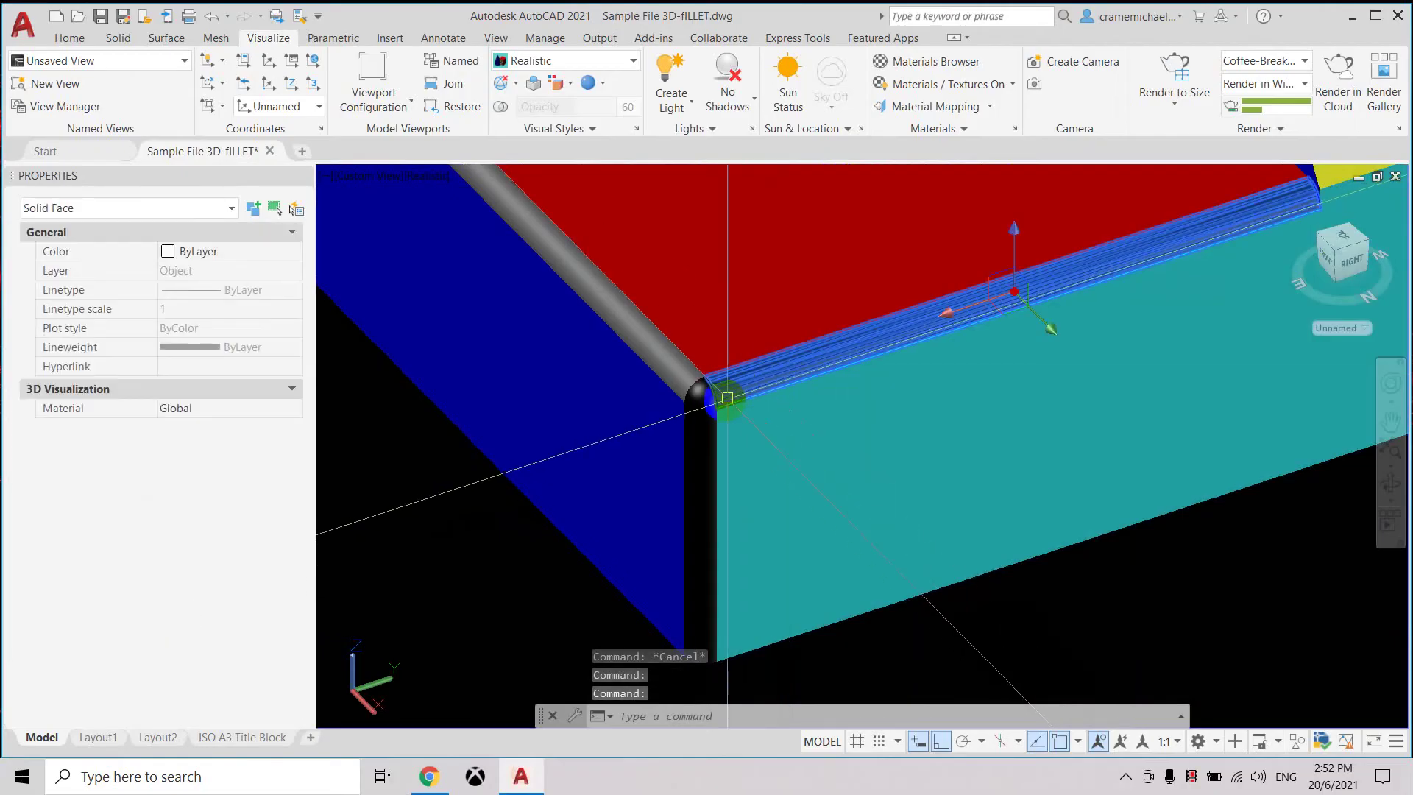
pyautogui.keyDown('ctrl'); pyautogui.click(704, 440); pyautogui.keyUp('ctrl')
pyautogui.keyDown('ctrl'); pyautogui.click(701, 396); pyautogui.keyUp('ctrl')
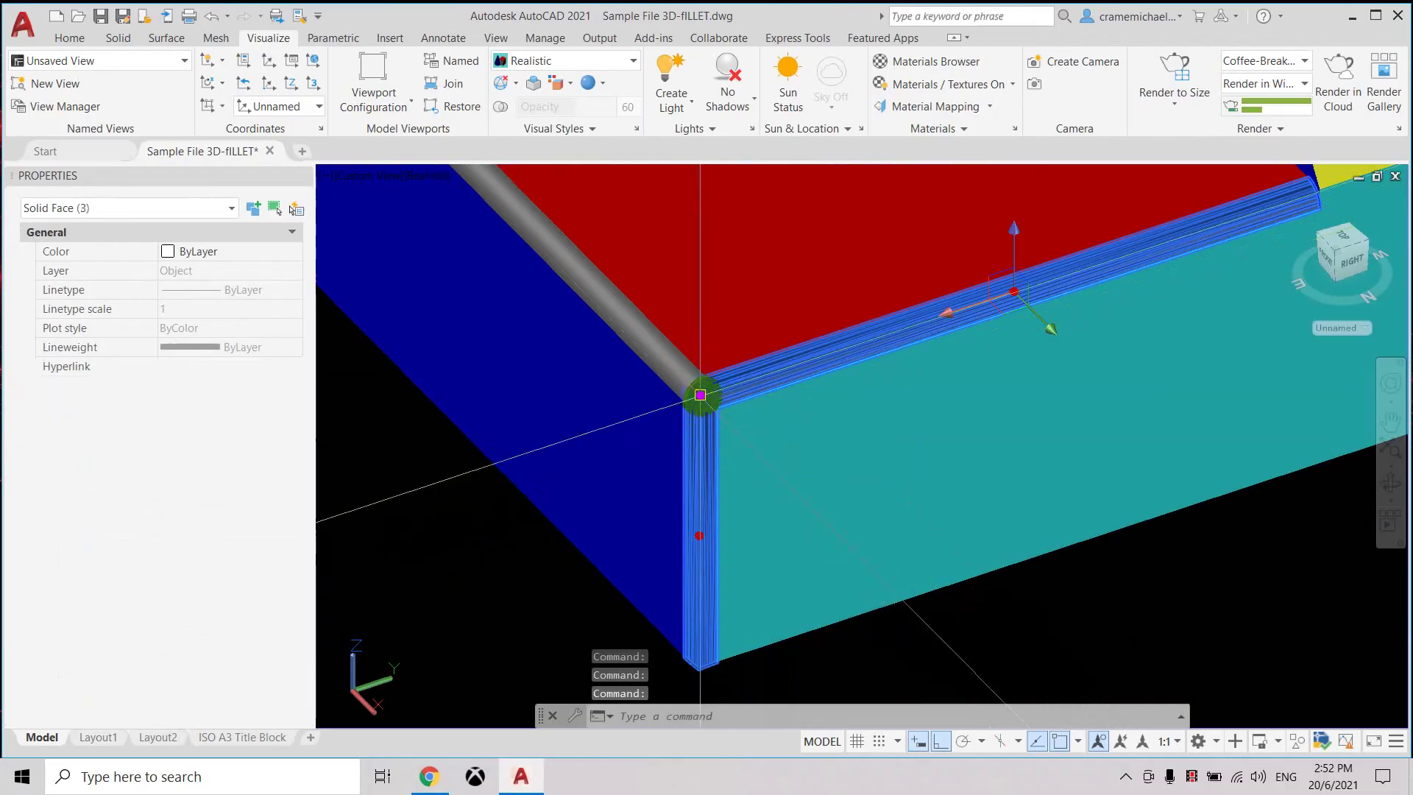
pyautogui.click(294, 255)
pyautogui.click(230, 407)
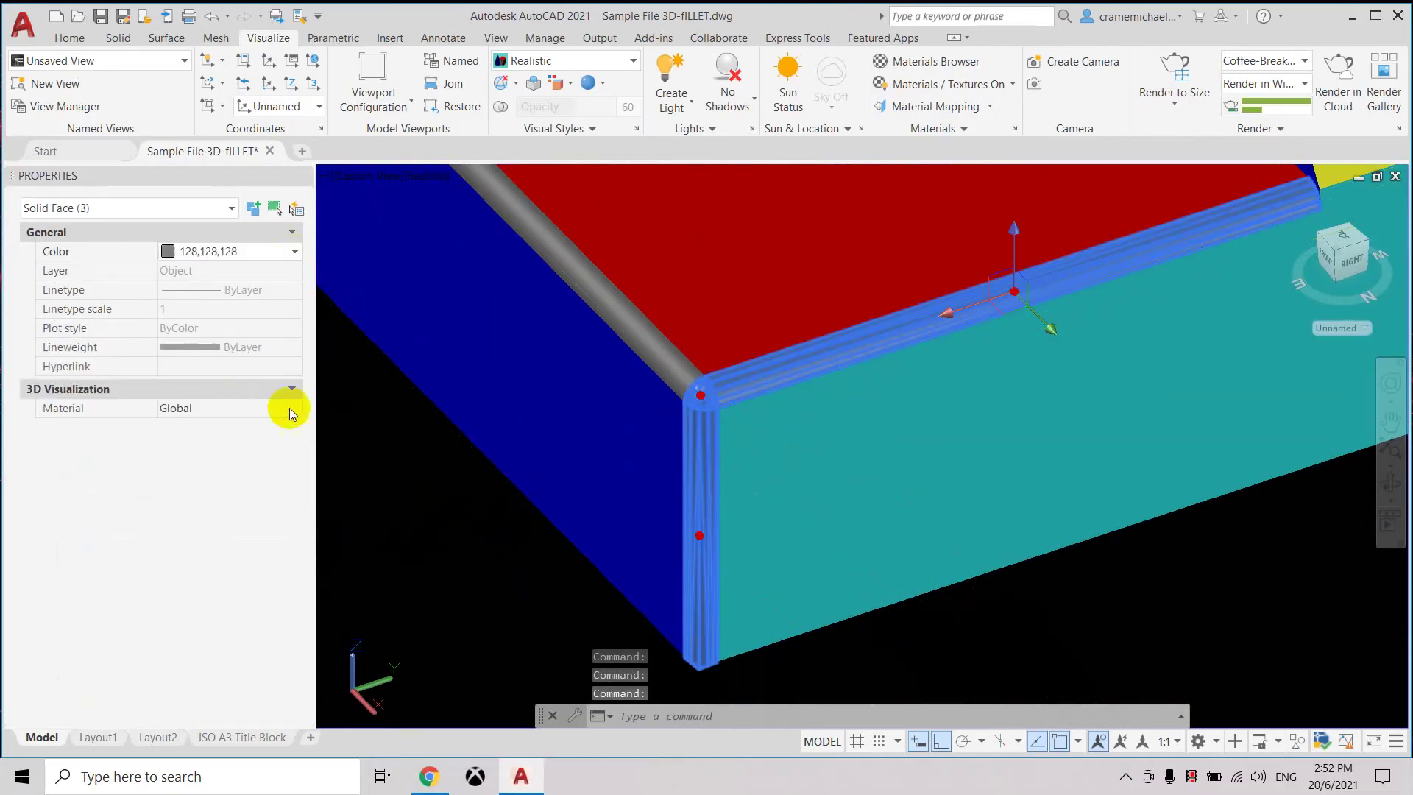
pyautogui.scroll(-3, 442, 426)
pyautogui.press('Escape')
pyautogui.scroll(-5, 669, 461)
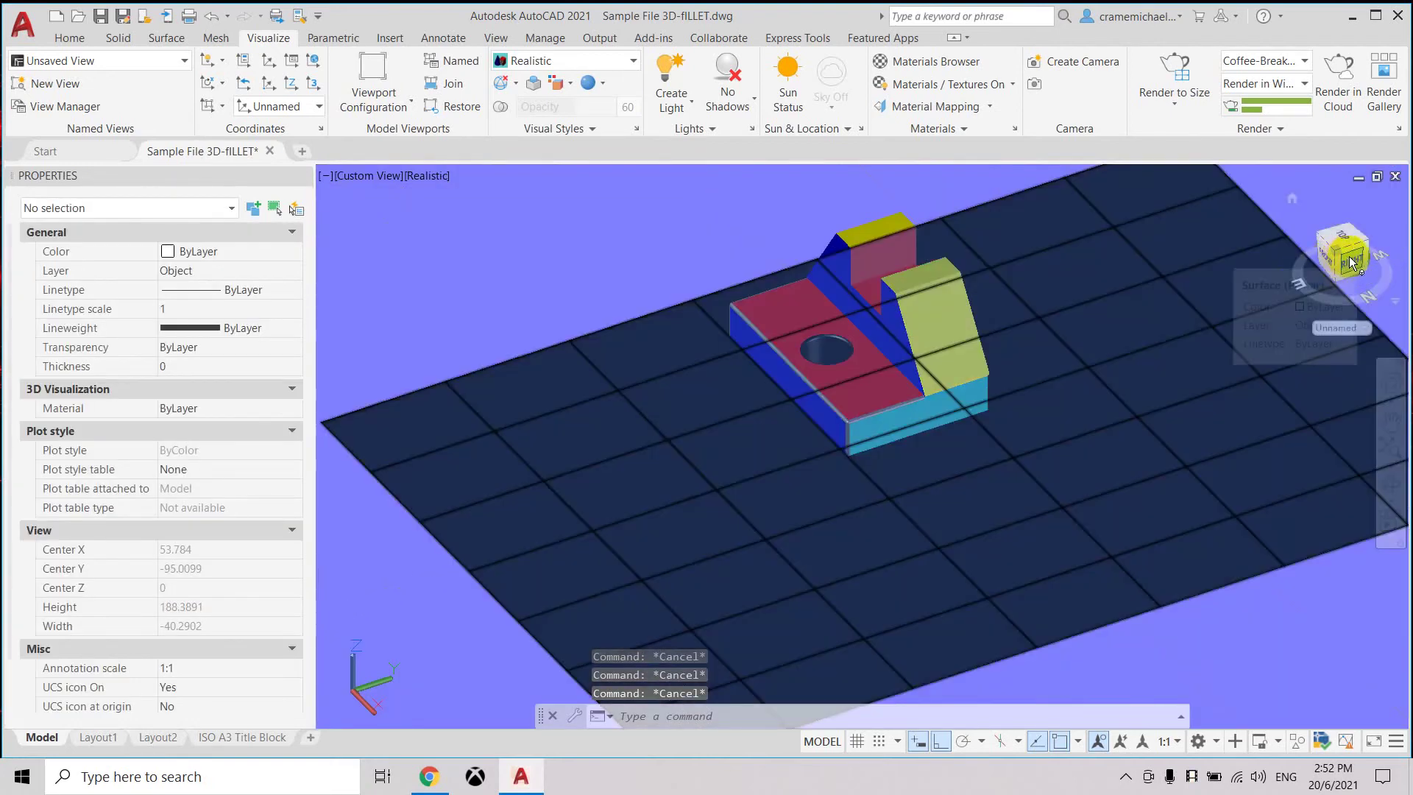
# Set the bracket's back face, its adjoining vertical corner fillet and the vertical edge at the opposite end to colour 128,128,128 and clear the selection.
pyautogui.moveTo(1352, 263)
pyautogui.mouseDown()
pyautogui.moveTo(1293, 293)
pyautogui.moveTo(1114, 289)
pyautogui.moveTo(1031, 346)
pyautogui.mouseUp()
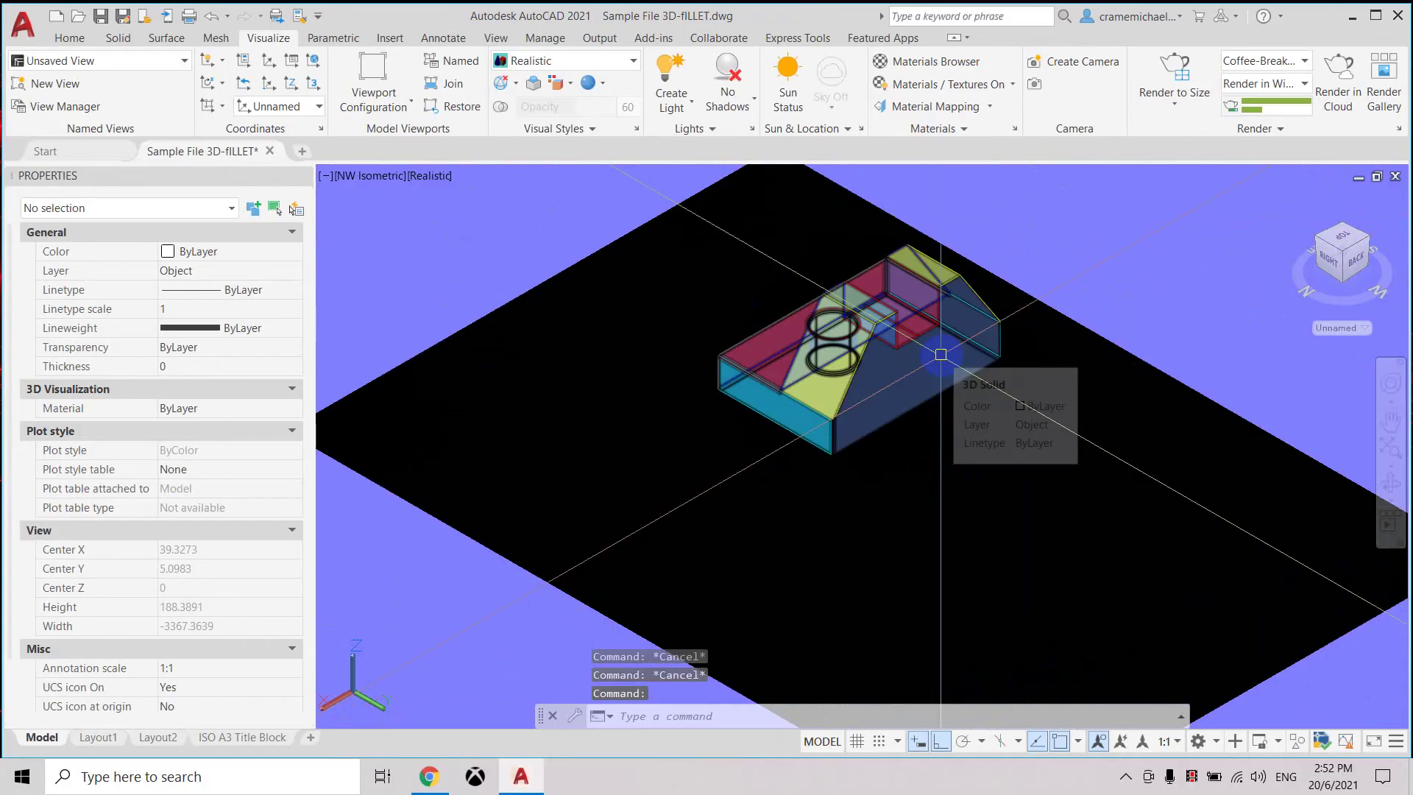
pyautogui.scroll(8, 905, 411)
pyautogui.keyDown('ctrl'); pyautogui.click(736, 441); pyautogui.keyUp('ctrl')
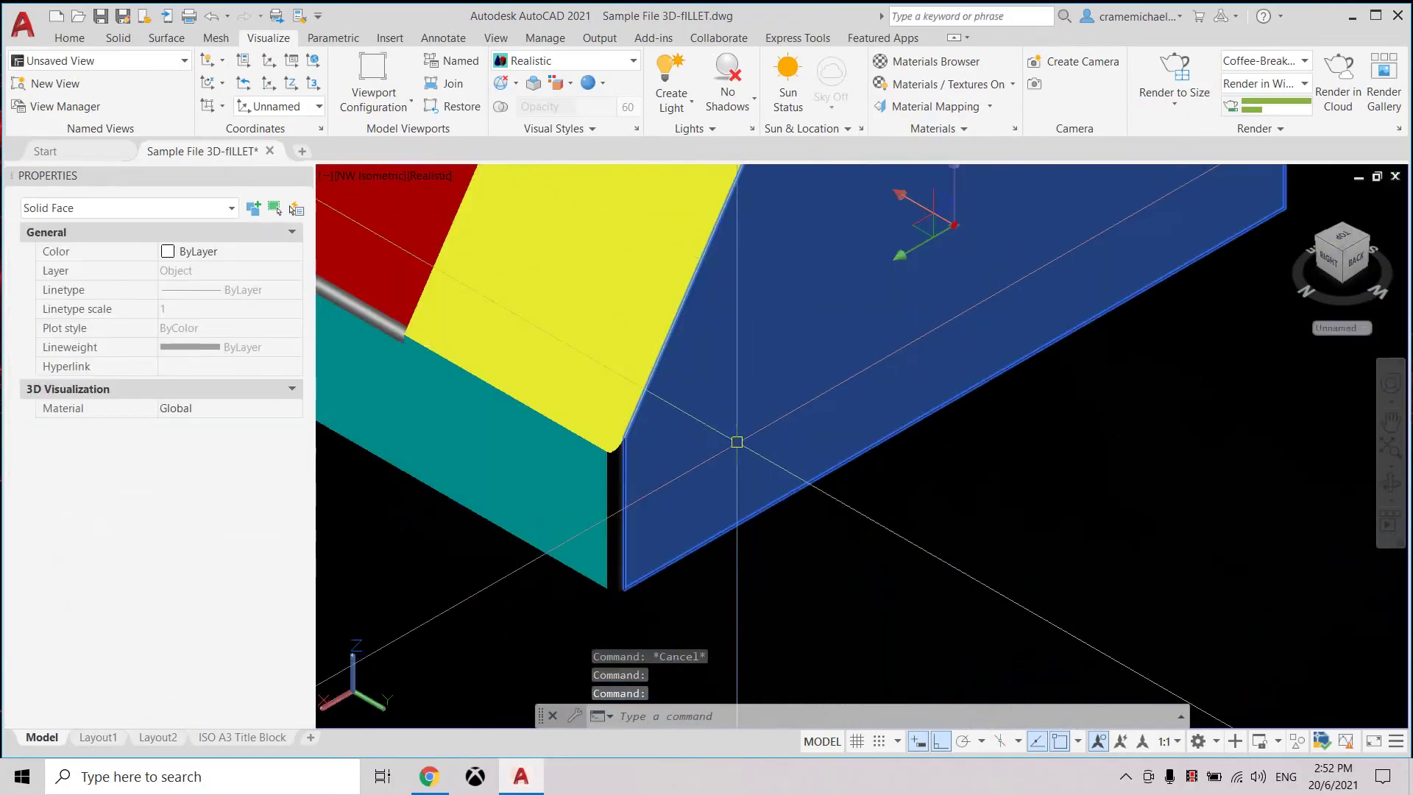
pyautogui.keyDown('ctrl'); pyautogui.click(614, 475); pyautogui.keyUp('ctrl')
pyautogui.scroll(-10, 626, 471)
pyautogui.scroll(12, 815, 401)
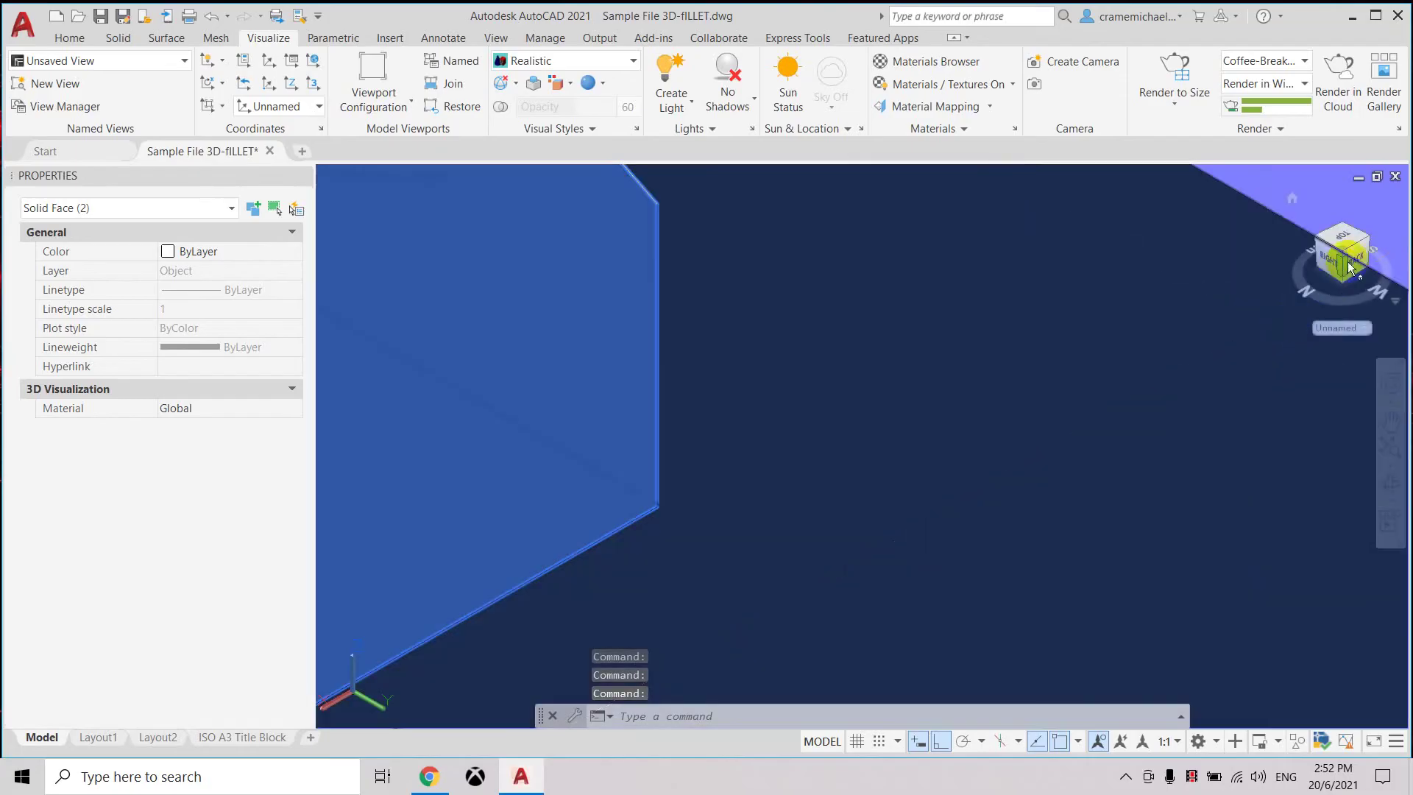
pyautogui.moveTo(1351, 262); pyautogui.dragTo(1265, 258)
pyautogui.keyDown('shift'); pyautogui.moveTo(807, 302); pyautogui.dragTo(880, 239, button='middle'); pyautogui.keyUp('shift')
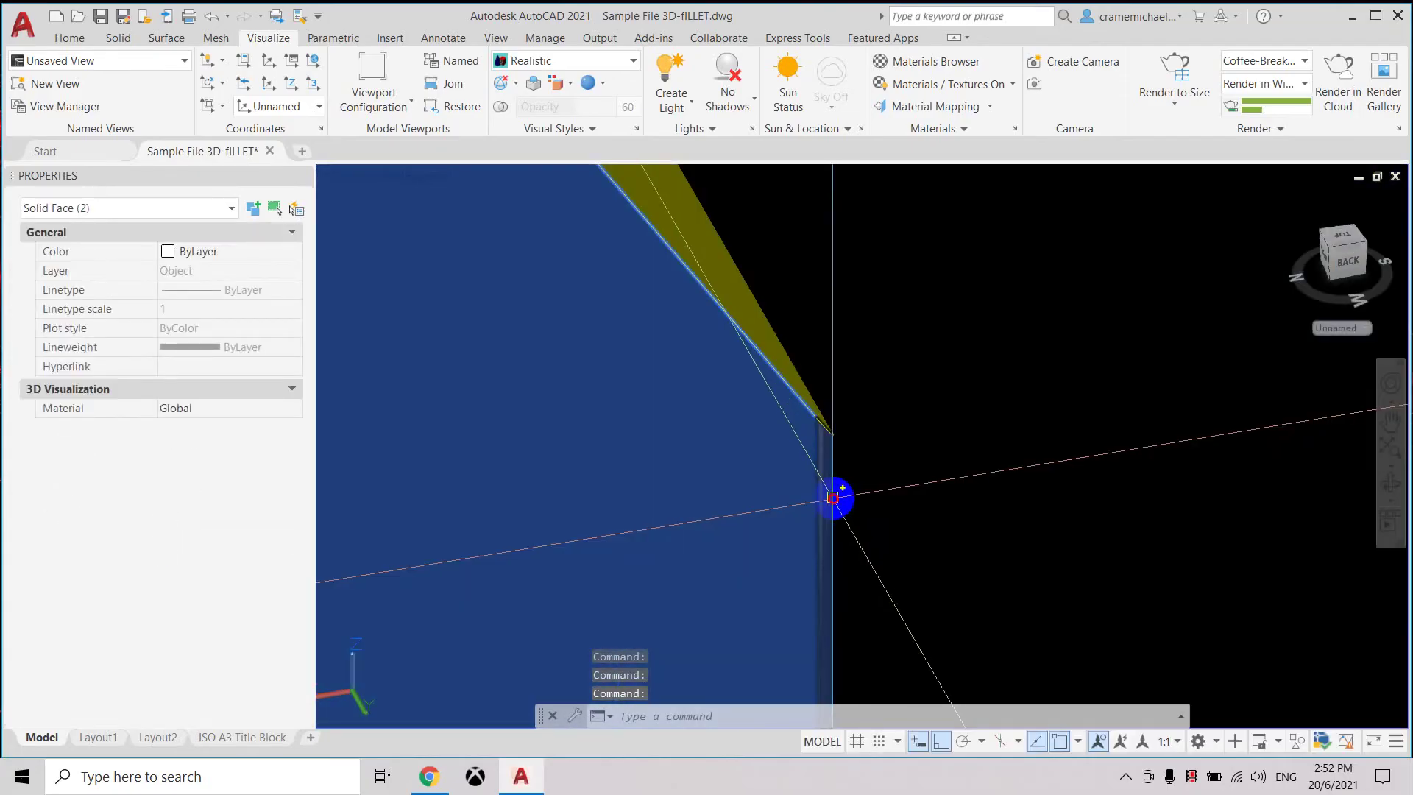
pyautogui.keyDown('ctrl'); pyautogui.click(833, 497); pyautogui.keyUp('ctrl')
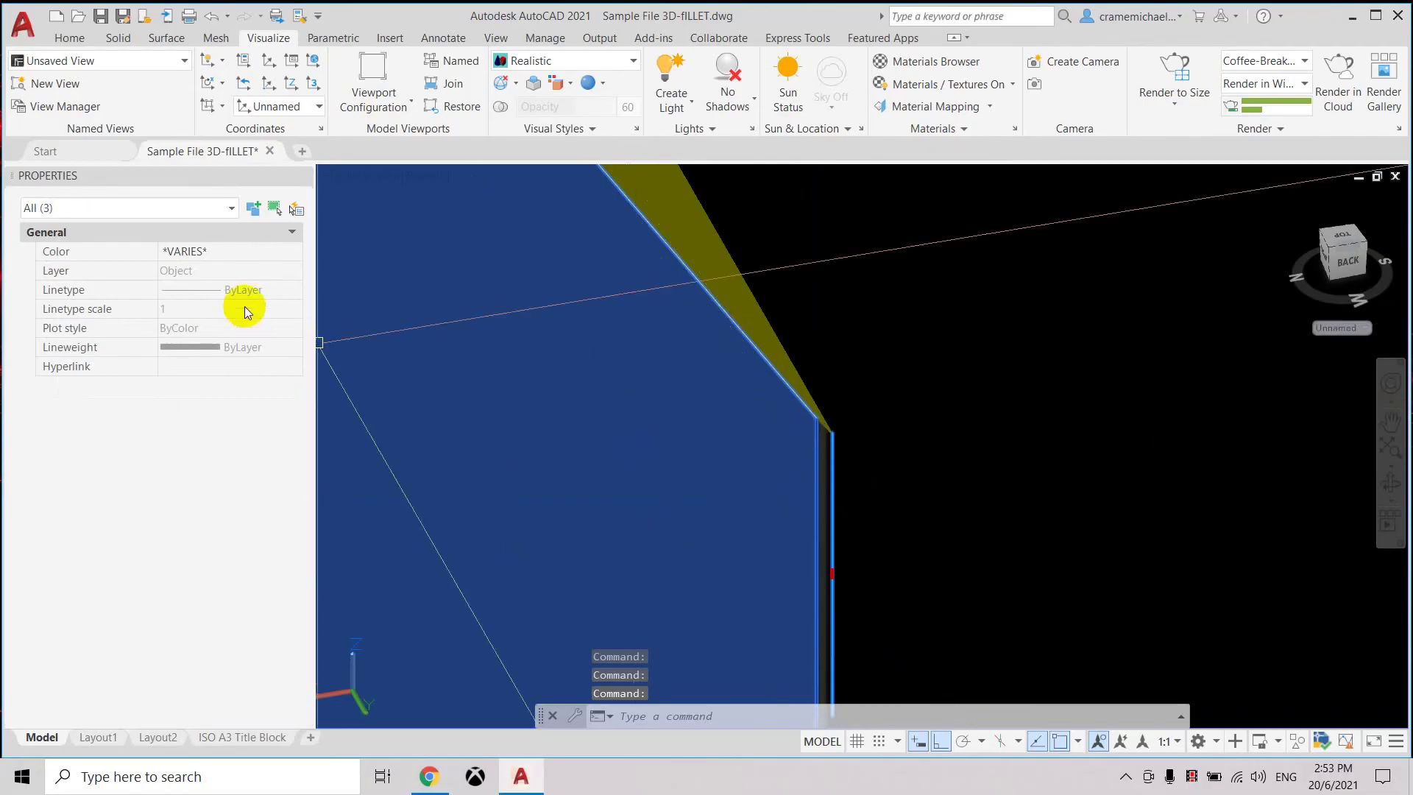
pyautogui.click(295, 254)
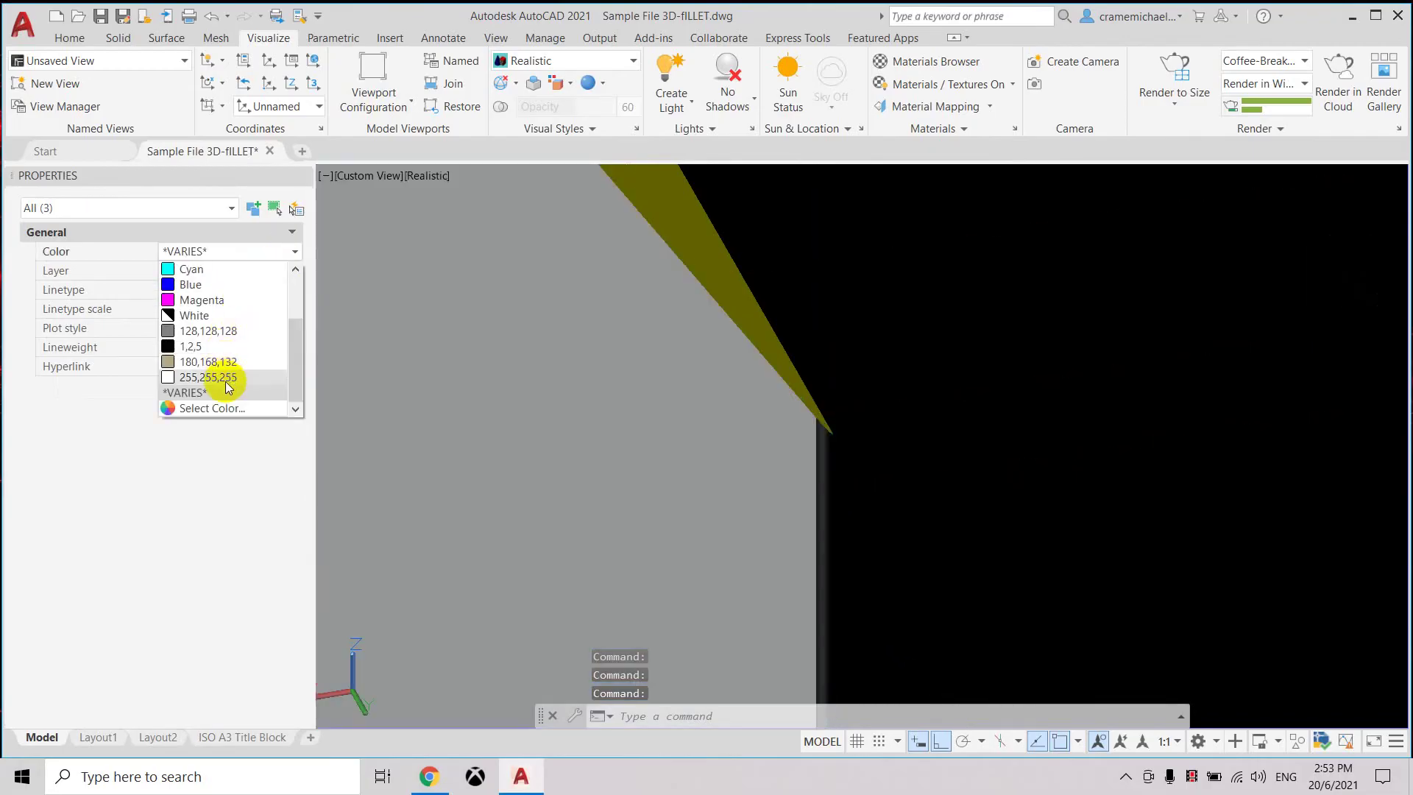
pyautogui.click(238, 332)
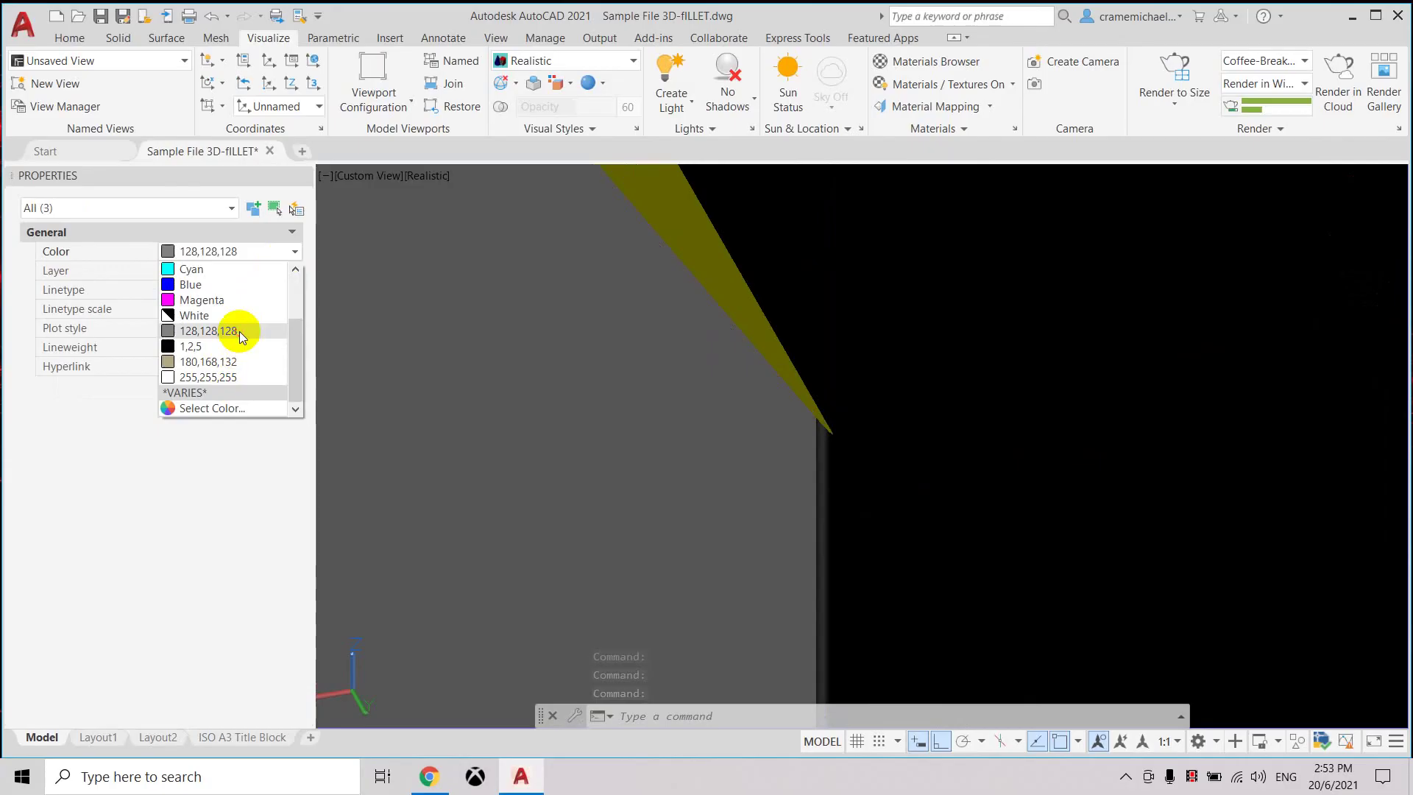
pyautogui.press('Escape')
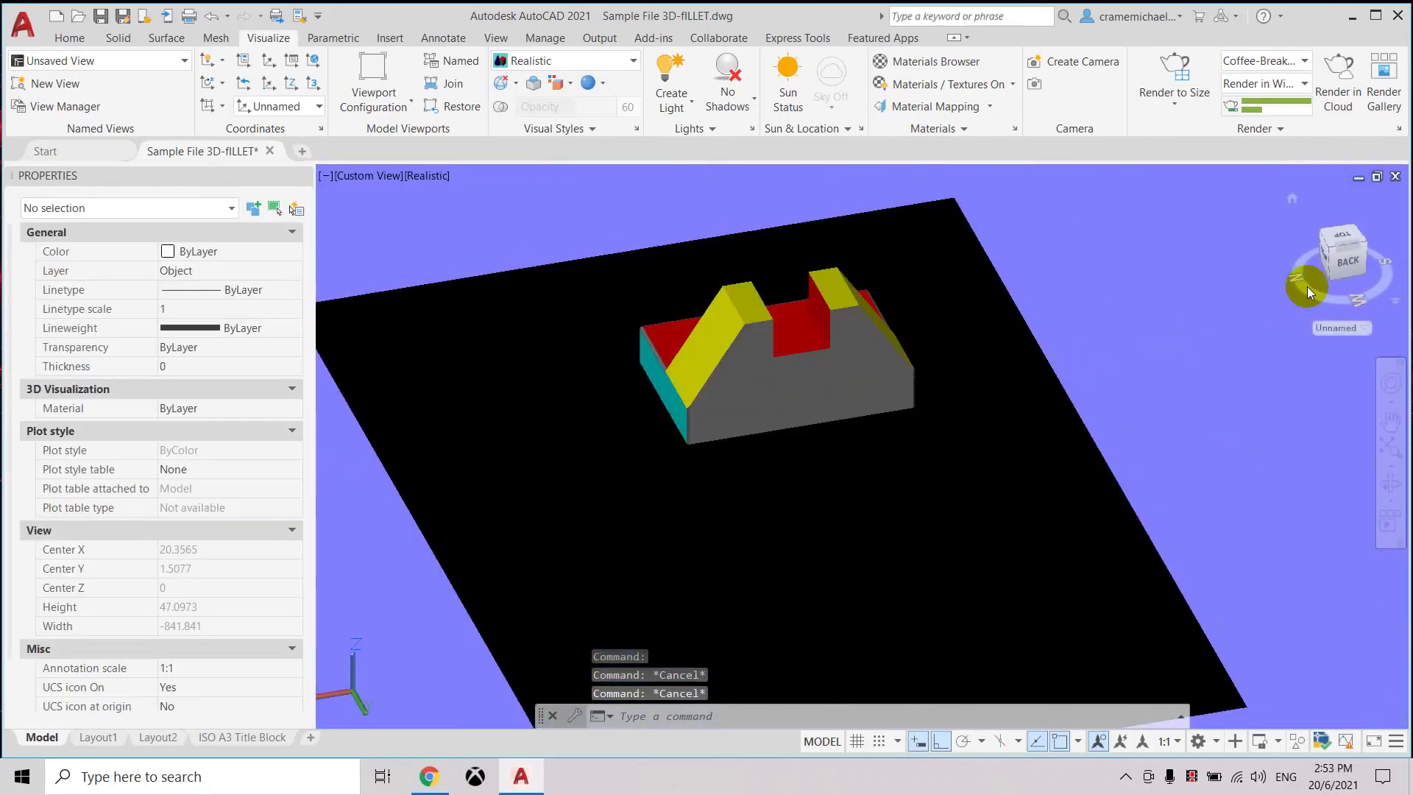
# Set the colour of the underside face of the bracket's base to Magenta and clear the selection.
pyautogui.moveTo(1349, 266); pyautogui.dragTo(703, 293)
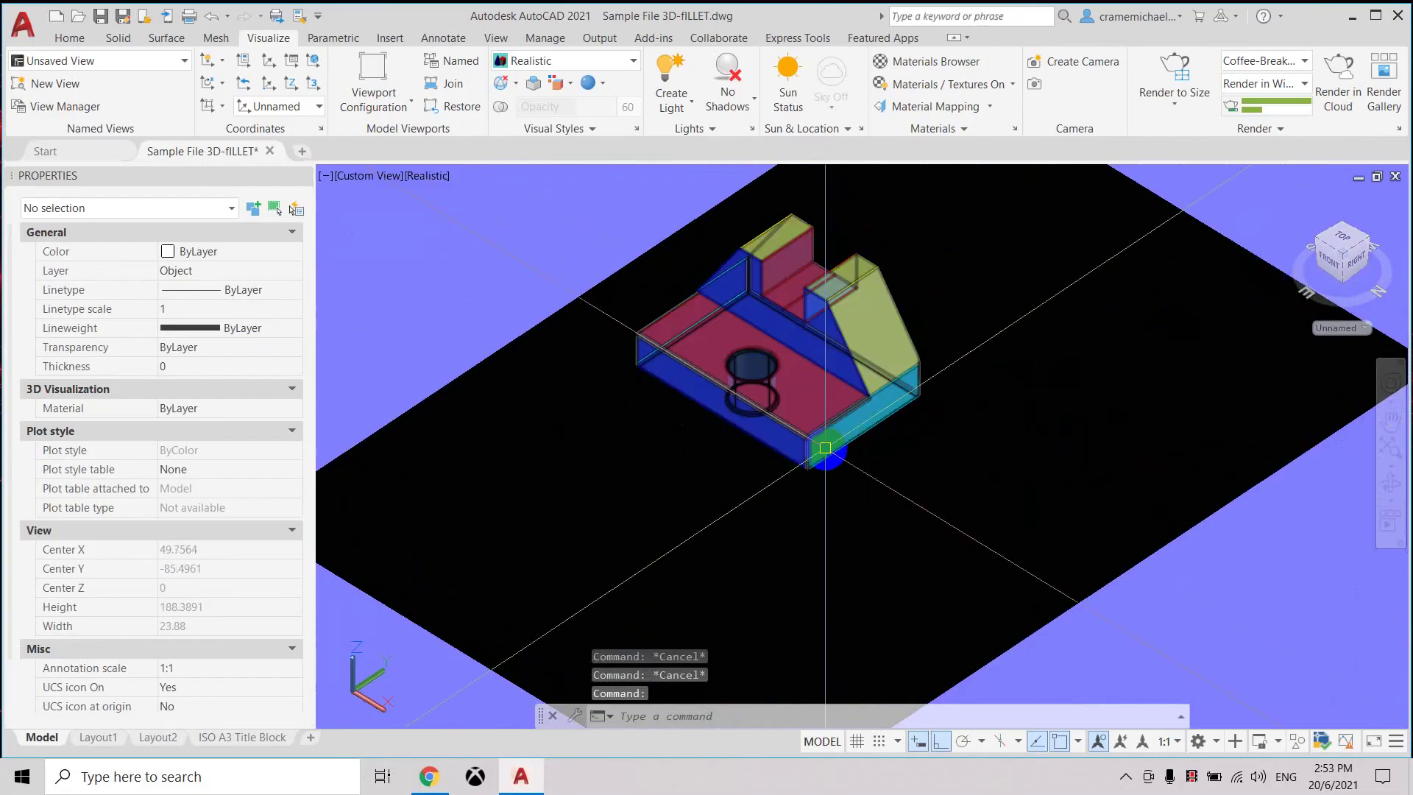
pyautogui.scroll(5, 827, 444)
pyautogui.moveTo(1364, 266)
pyautogui.keyDown('shift'); pyautogui.mouseDown(button='middle')
pyautogui.moveTo(1365, 709)
pyautogui.moveTo(1364, 690)
pyautogui.mouseUp(button='middle'); pyautogui.keyUp('shift')
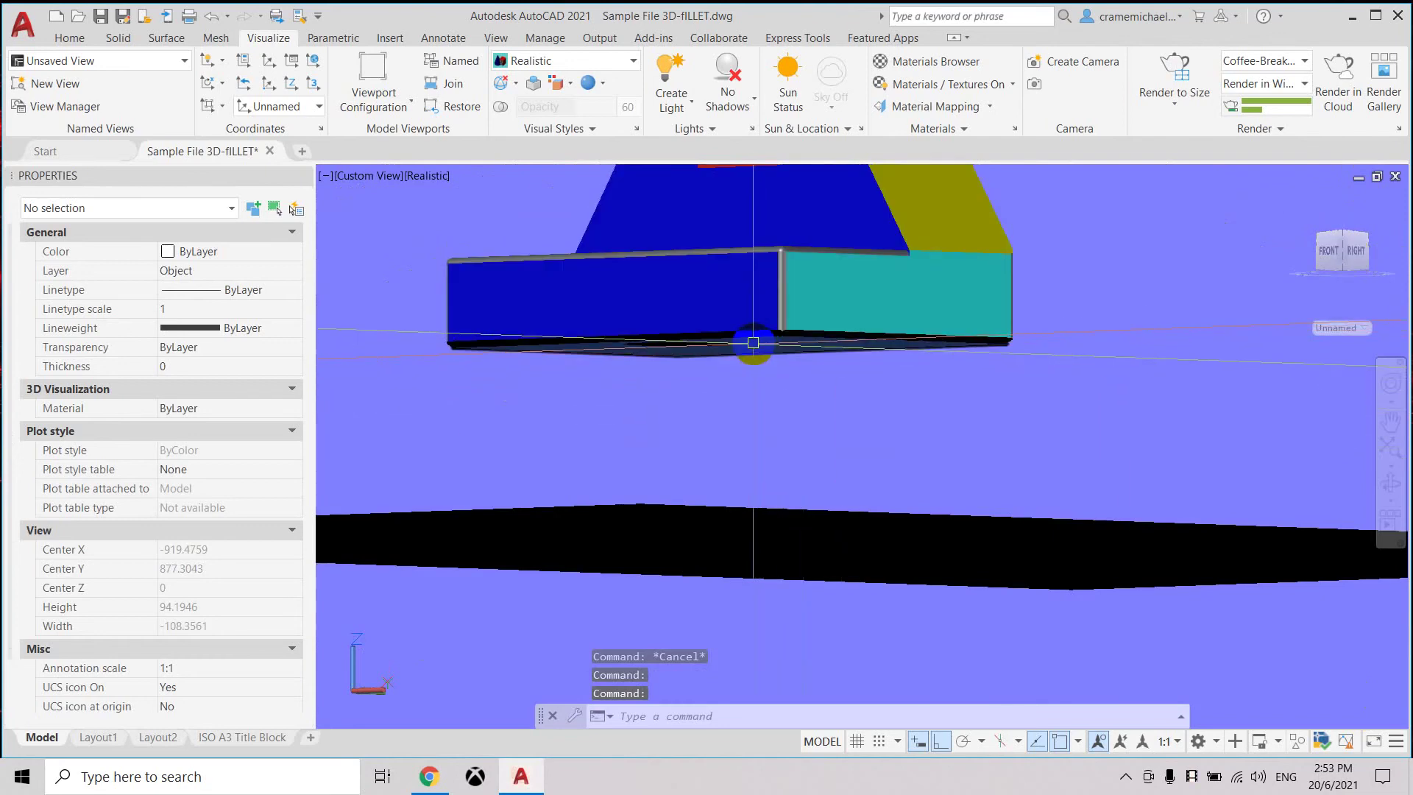
pyautogui.keyDown('ctrl'); pyautogui.click(784, 347); pyautogui.keyUp('ctrl')
pyautogui.press('Escape')
pyautogui.press('Escape')
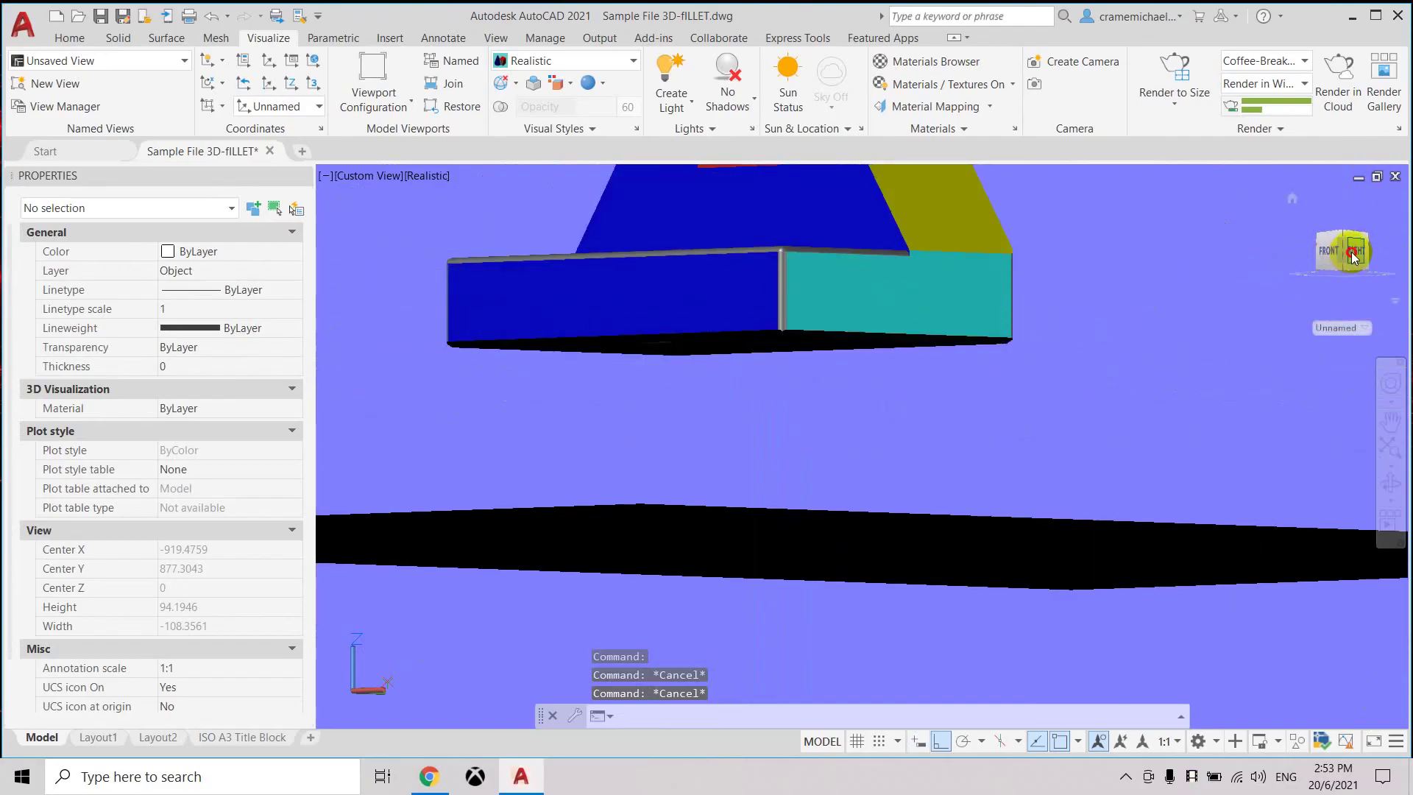
pyautogui.moveTo(1353, 255); pyautogui.dragTo(1351, 237)
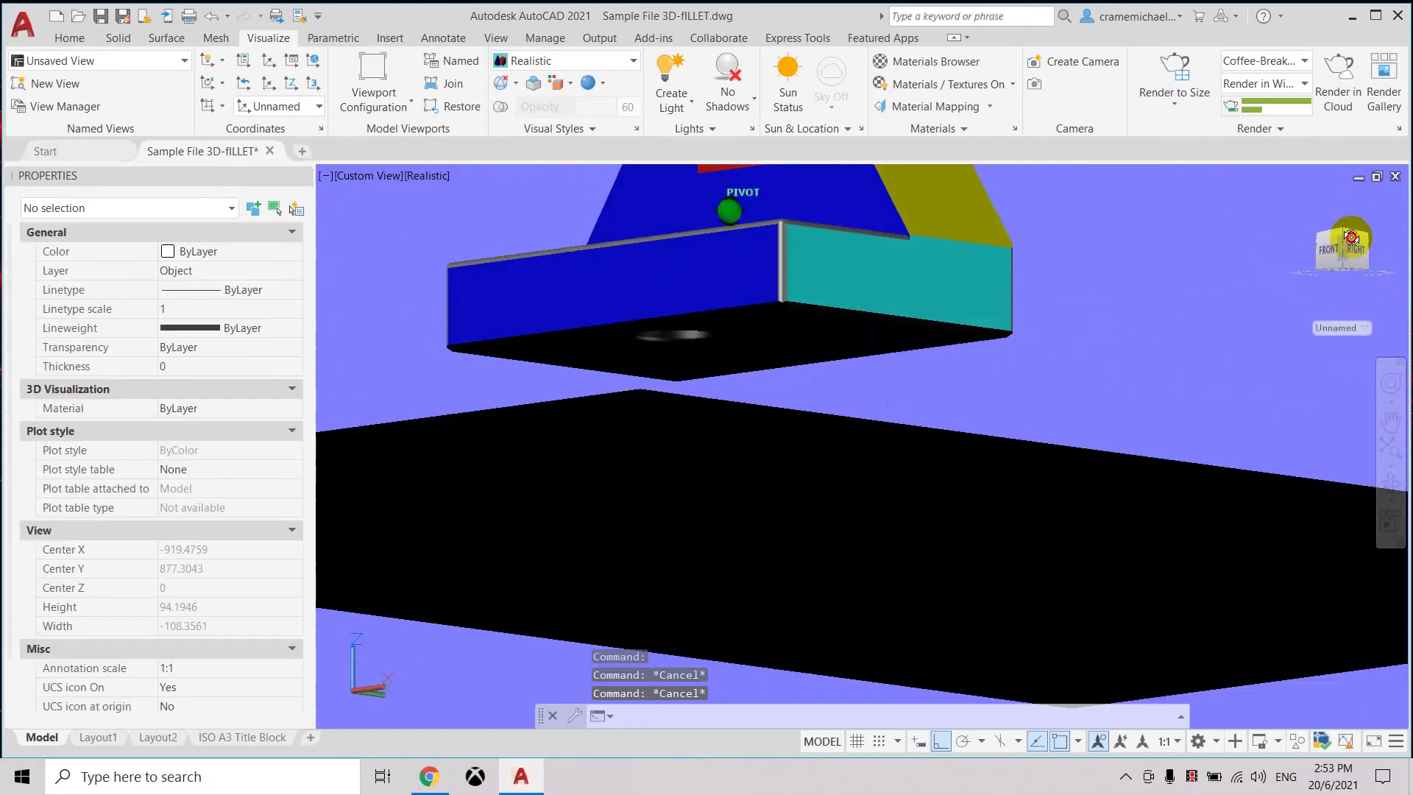
pyautogui.keyDown('ctrl'); pyautogui.click(792, 325); pyautogui.keyUp('ctrl')
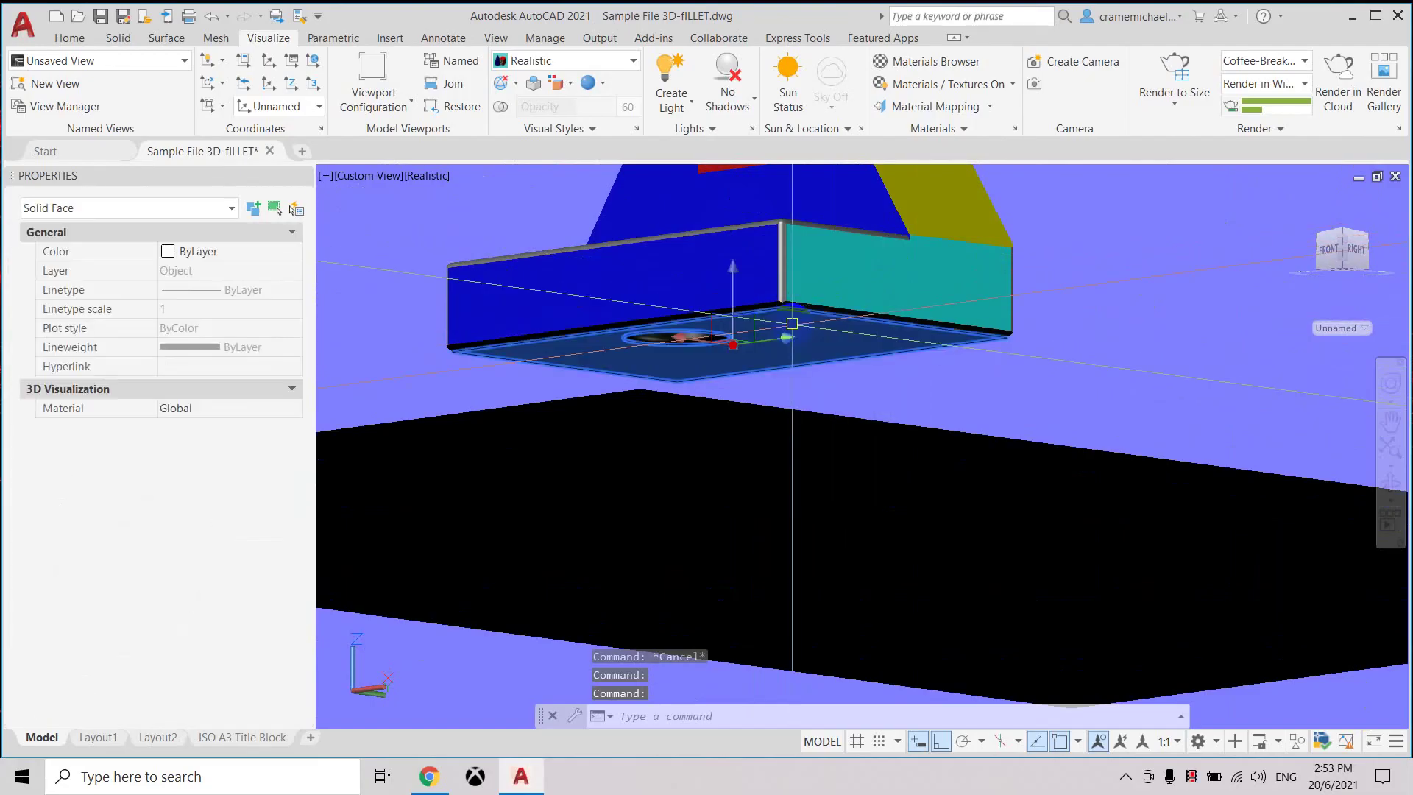
pyautogui.click(295, 254)
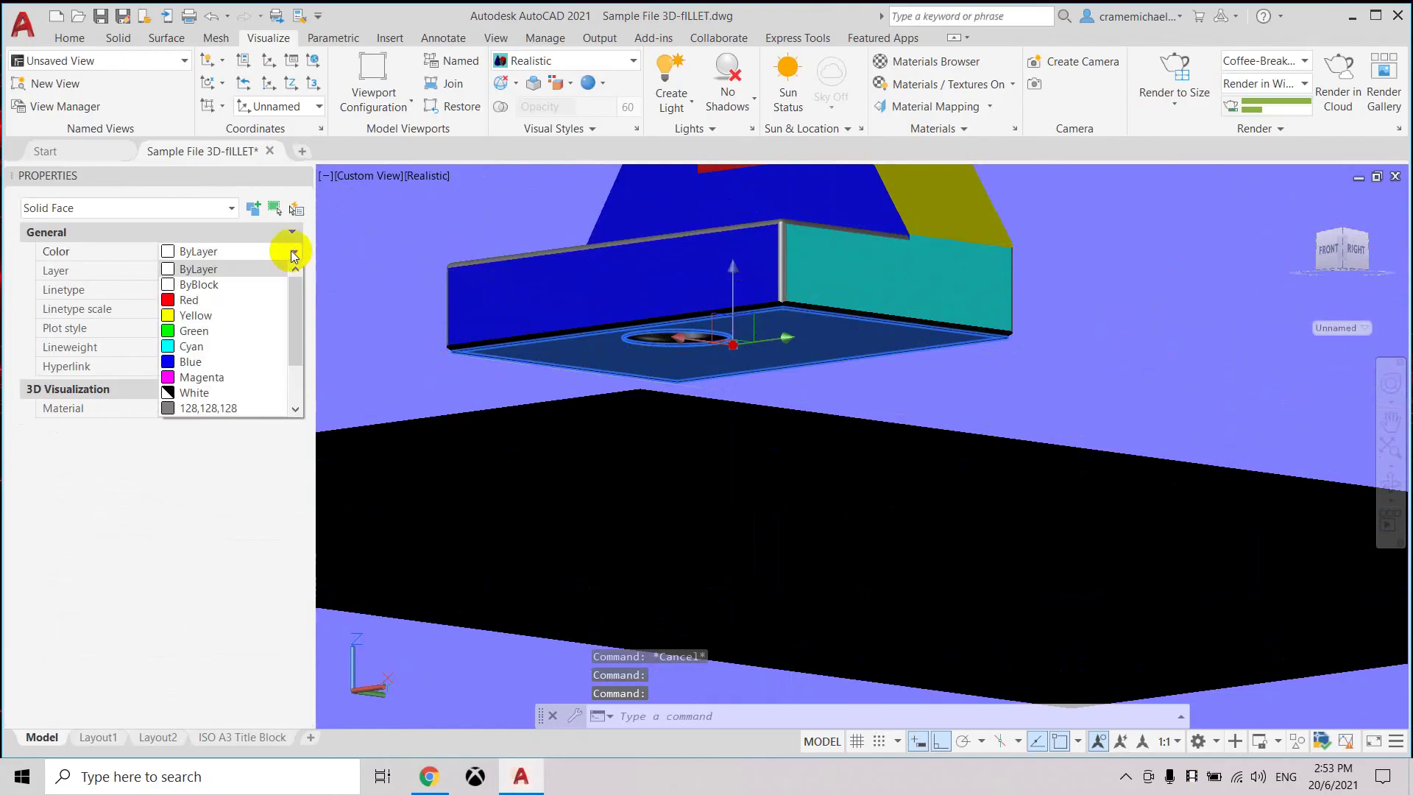
pyautogui.click(200, 376)
pyautogui.press('Escape')
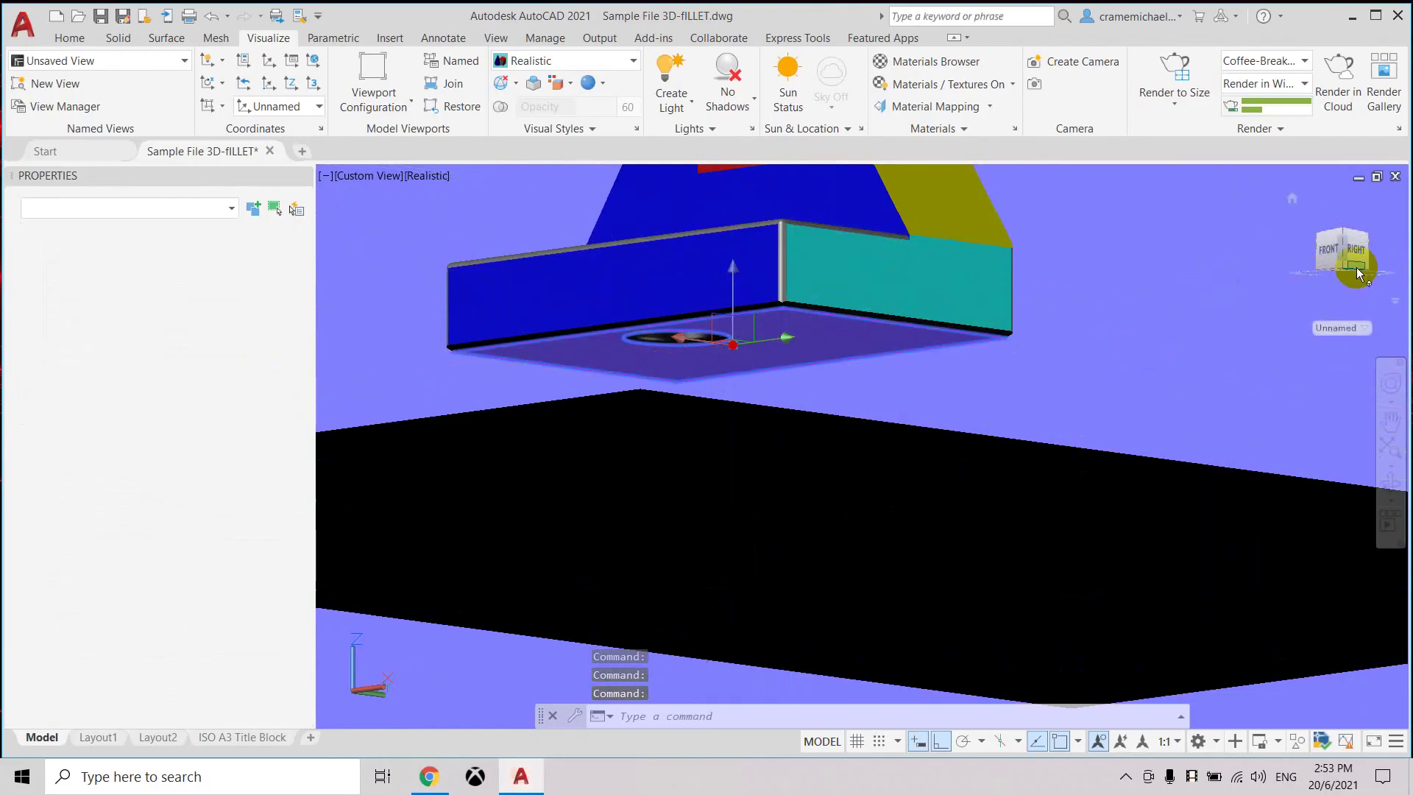
# Set the base hole's cylindrical wall, upper rim edge and rim fillet to Green and clear the selection.
pyautogui.moveTo(1353, 269); pyautogui.dragTo(1405, 343)
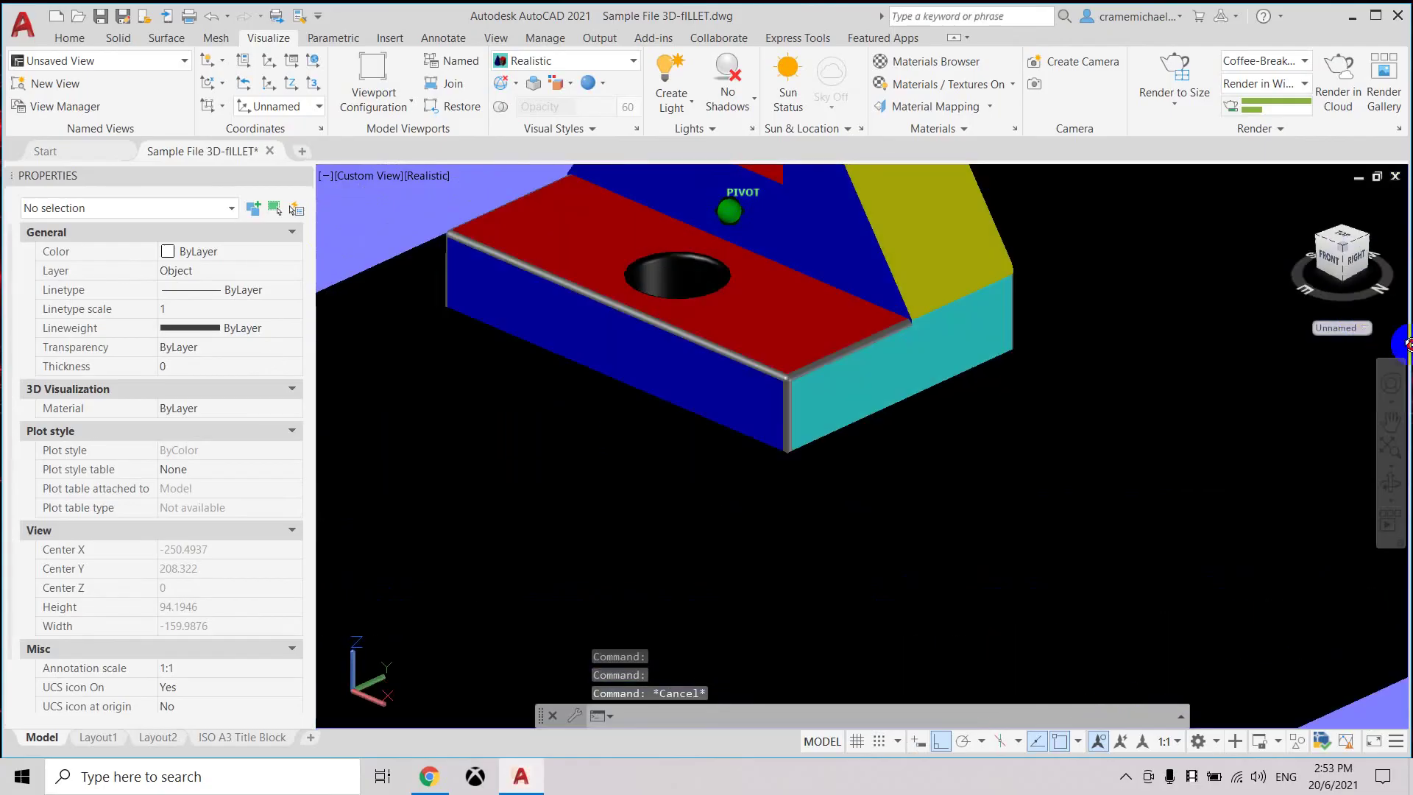
pyautogui.scroll(3, 626, 256)
pyautogui.moveTo(702, 287); pyautogui.dragTo(703, 342, button='middle')
pyautogui.scroll(3, 703, 342)
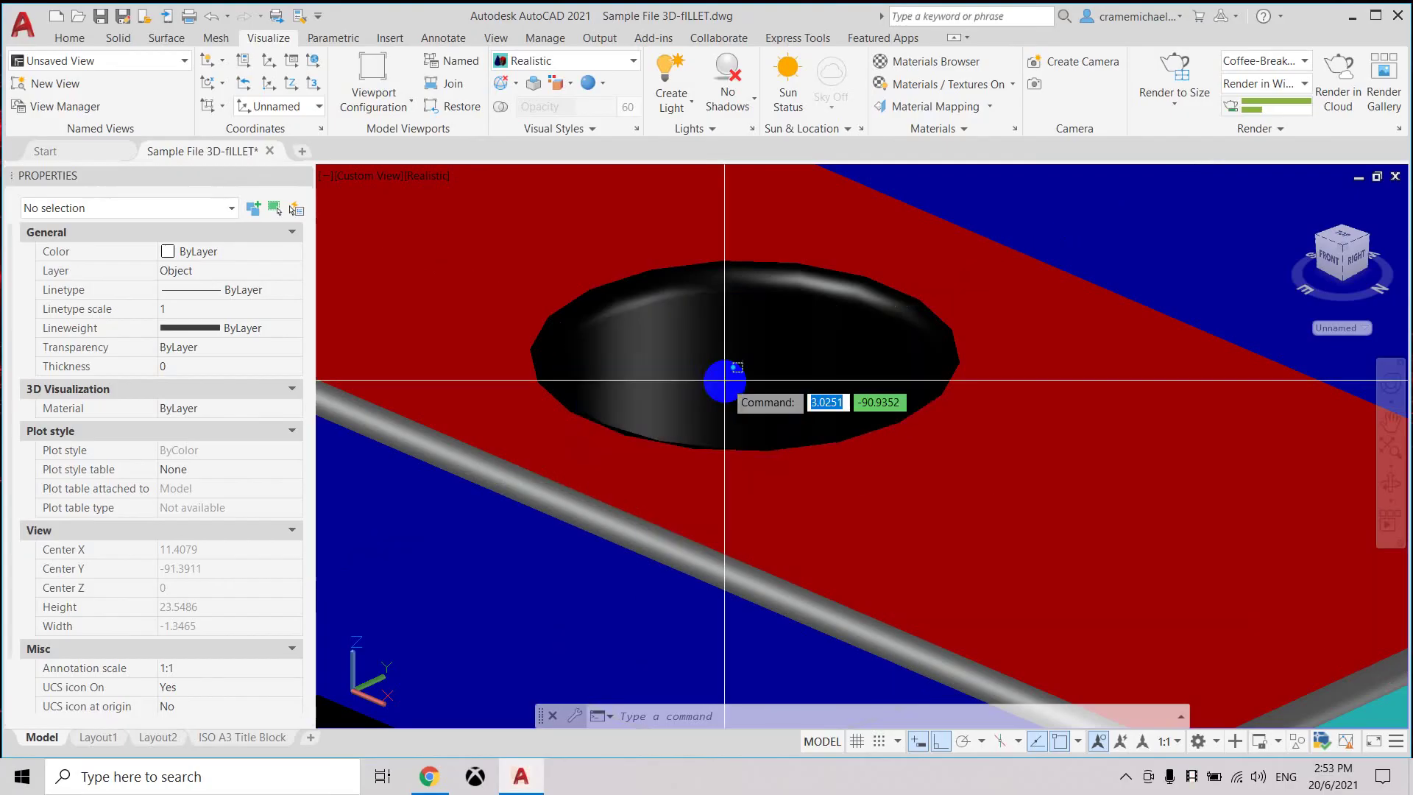
pyautogui.keyDown('ctrl'); pyautogui.click(723, 379); pyautogui.keyUp('ctrl')
pyautogui.keyDown('ctrl'); pyautogui.click(694, 289); pyautogui.keyUp('ctrl')
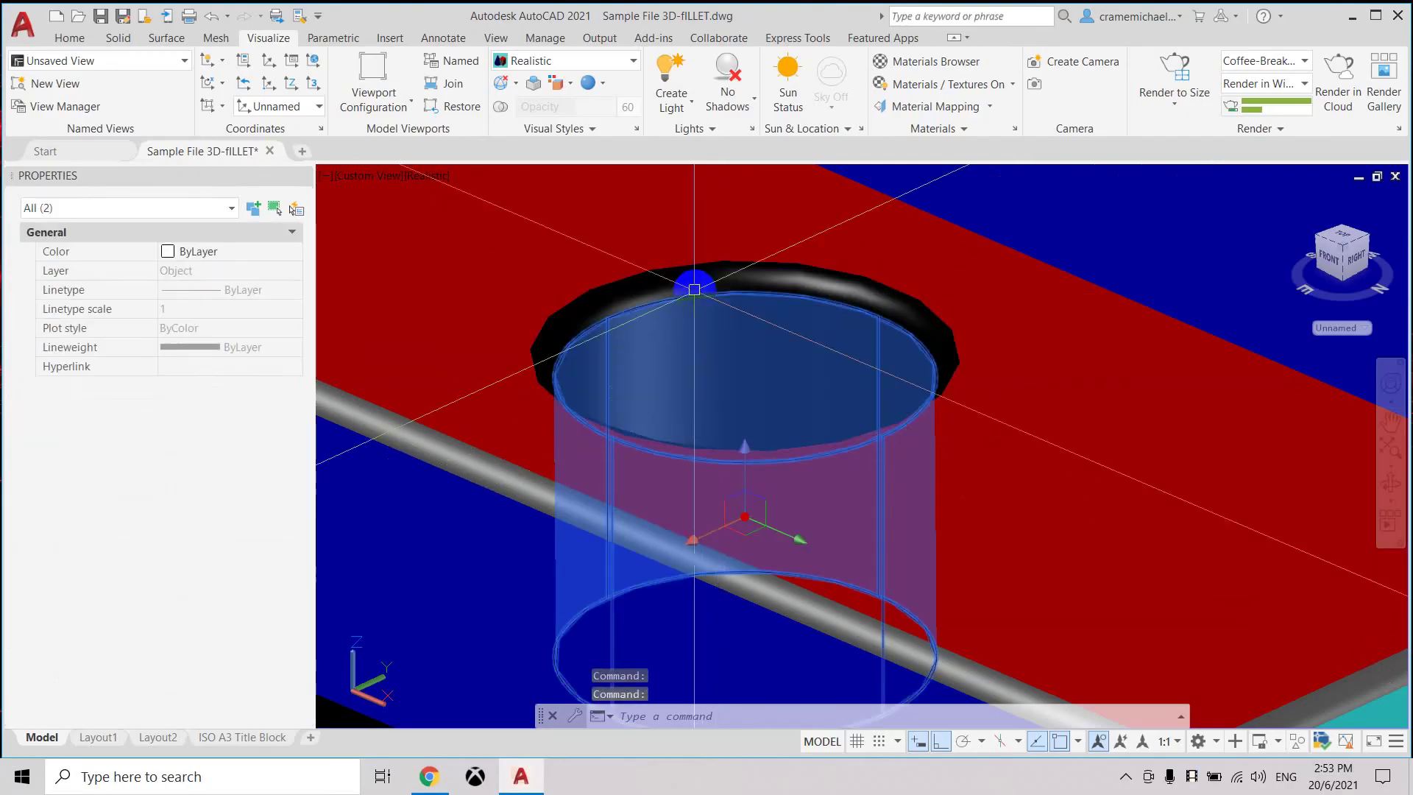
pyautogui.keyDown('ctrl'); pyautogui.click(695, 276); pyautogui.keyUp('ctrl')
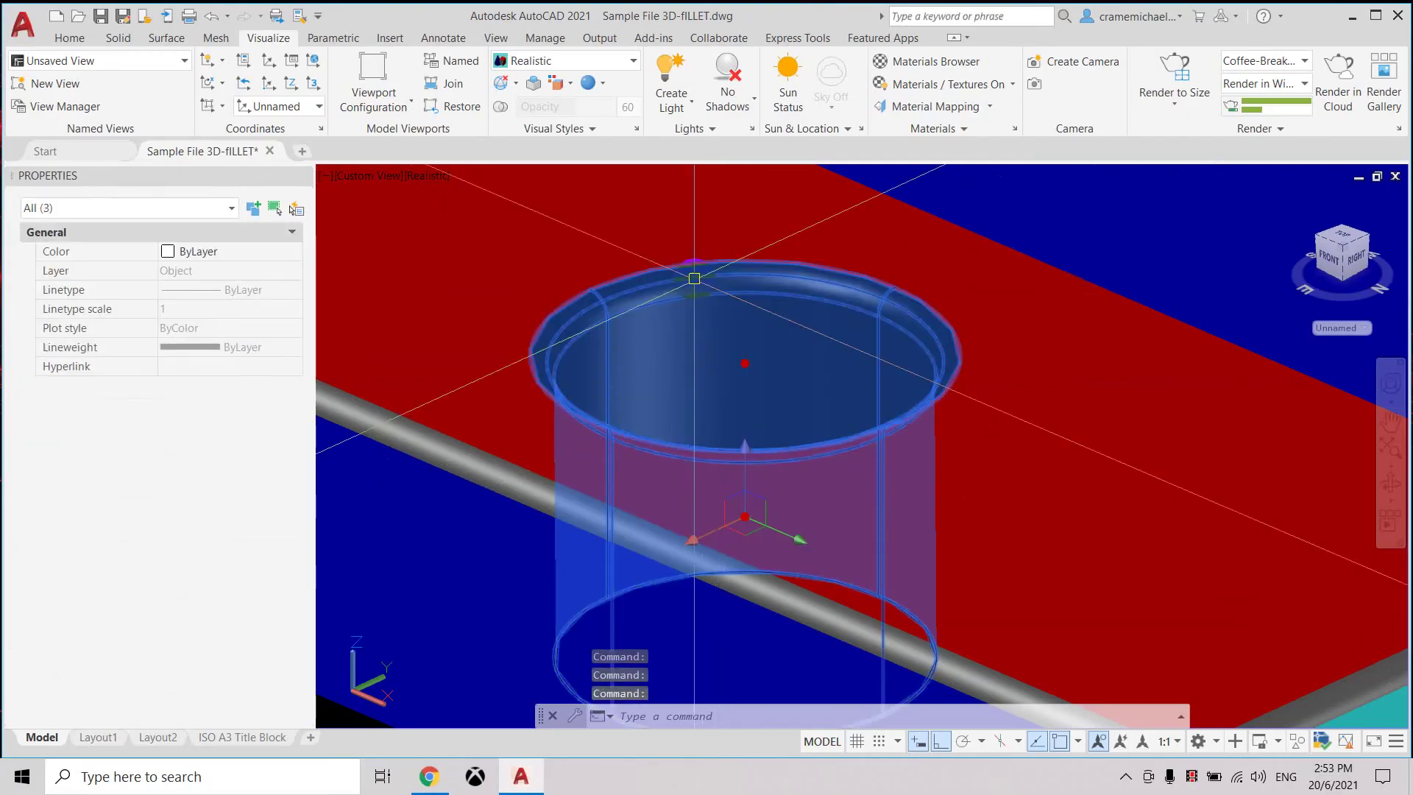
pyautogui.click(287, 251)
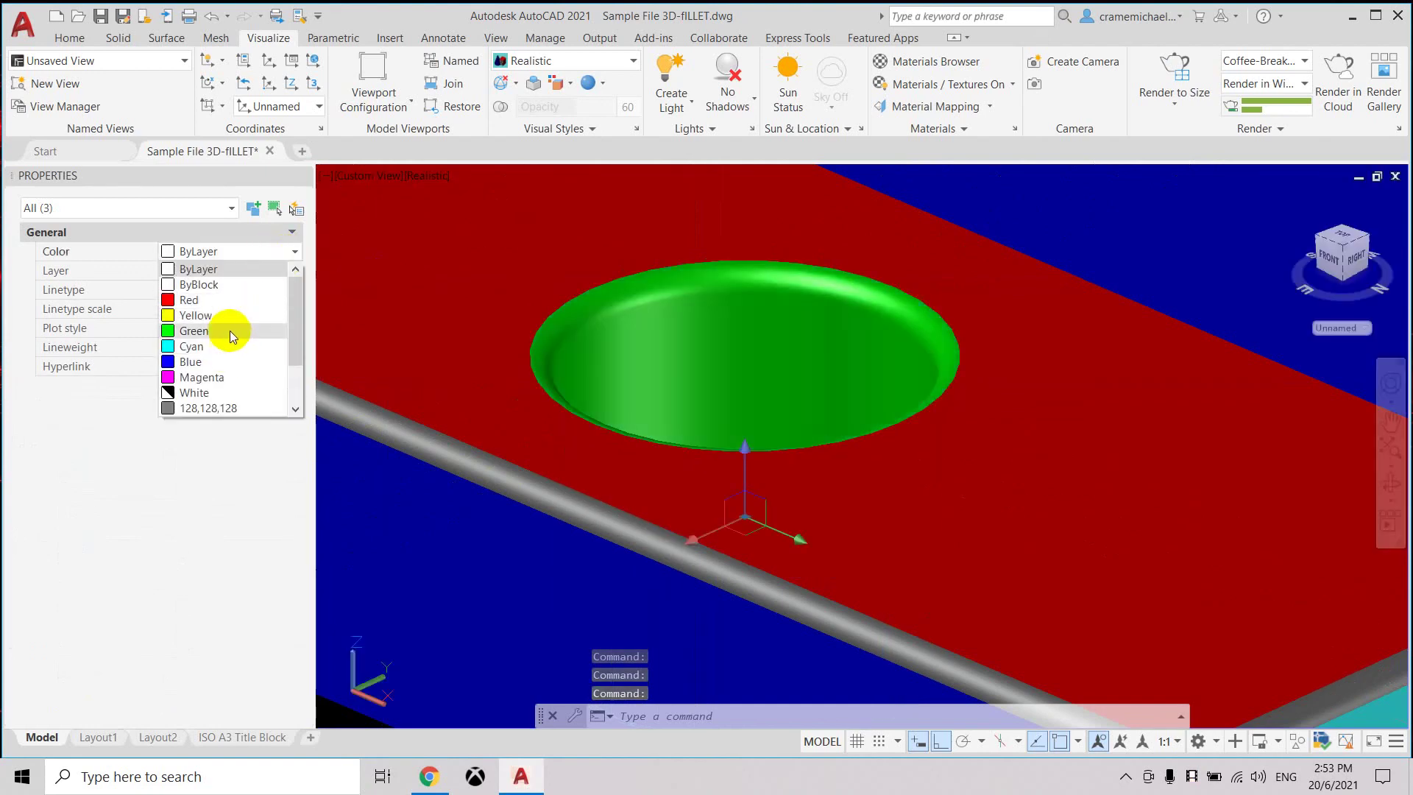
pyautogui.click(227, 330)
pyautogui.press('Escape')
pyautogui.scroll(-8, 627, 407)
pyautogui.press('Escape')
pyautogui.press('Escape')
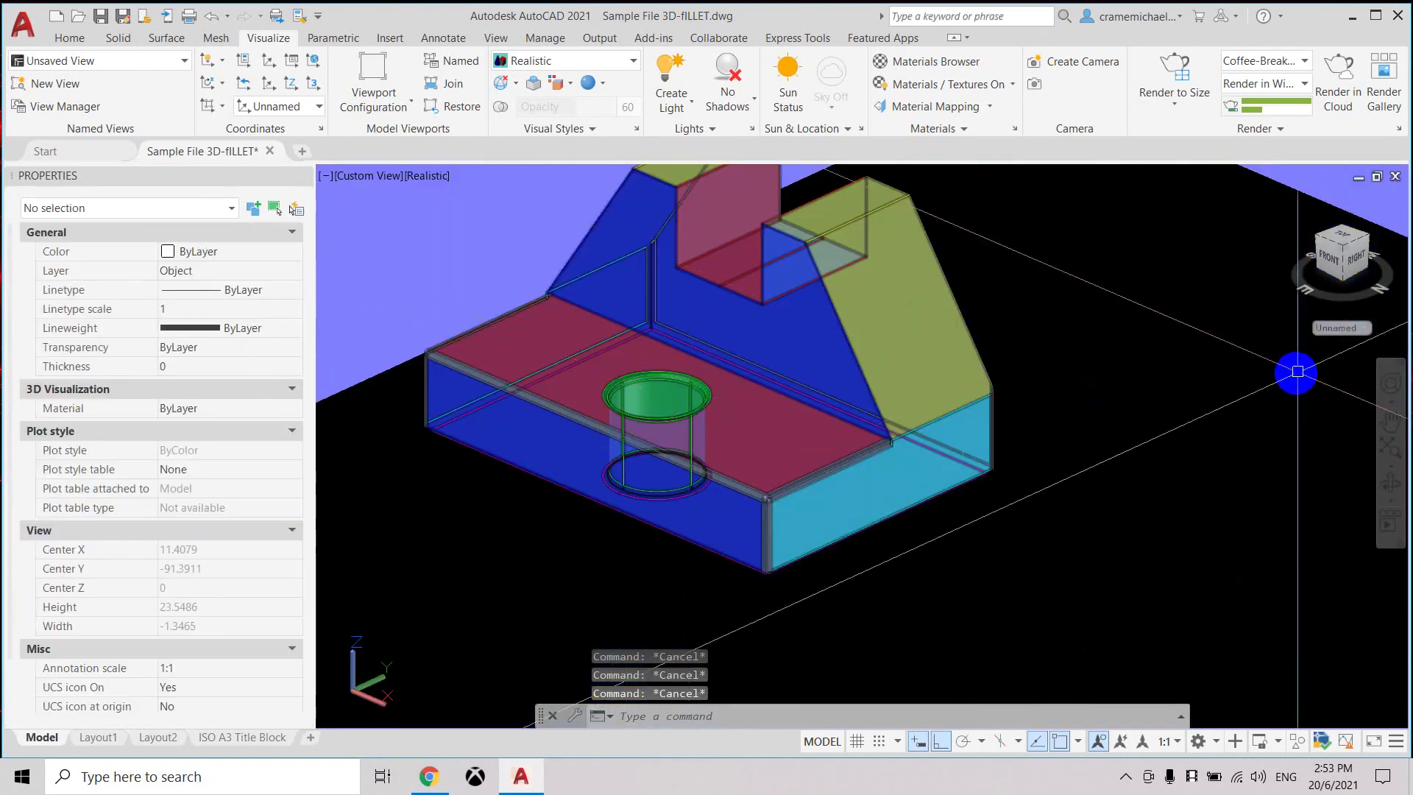
# Select the planar ground surface beneath the bracket to check its properties and clear the selection.
pyautogui.moveTo(1348, 282); pyautogui.dragTo(1293, 295)
pyautogui.keyDown('shift'); pyautogui.moveTo(1293, 296); pyautogui.dragTo(475, 275, button='middle'); pyautogui.keyUp('shift')
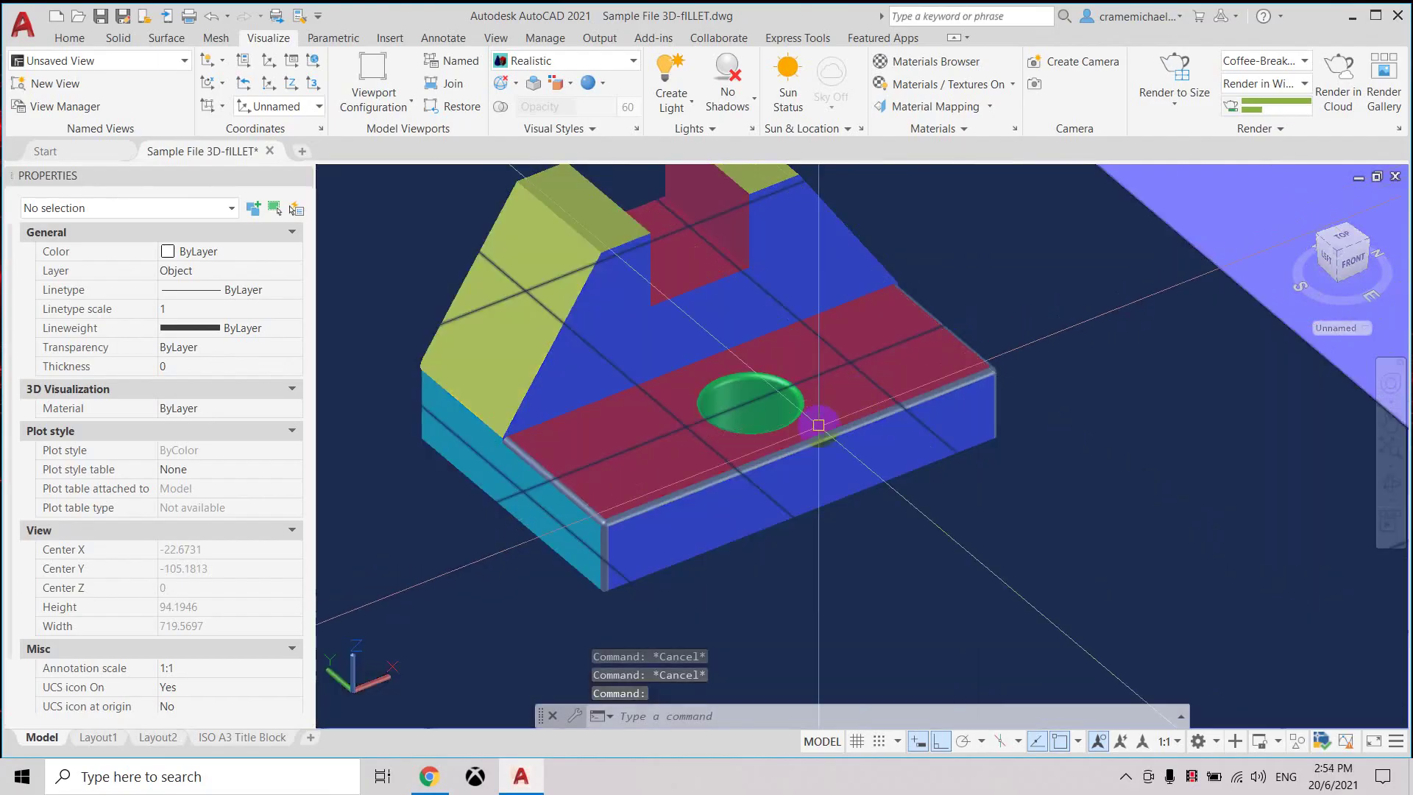
pyautogui.moveTo(817, 446); pyautogui.dragTo(868, 510, button='middle')
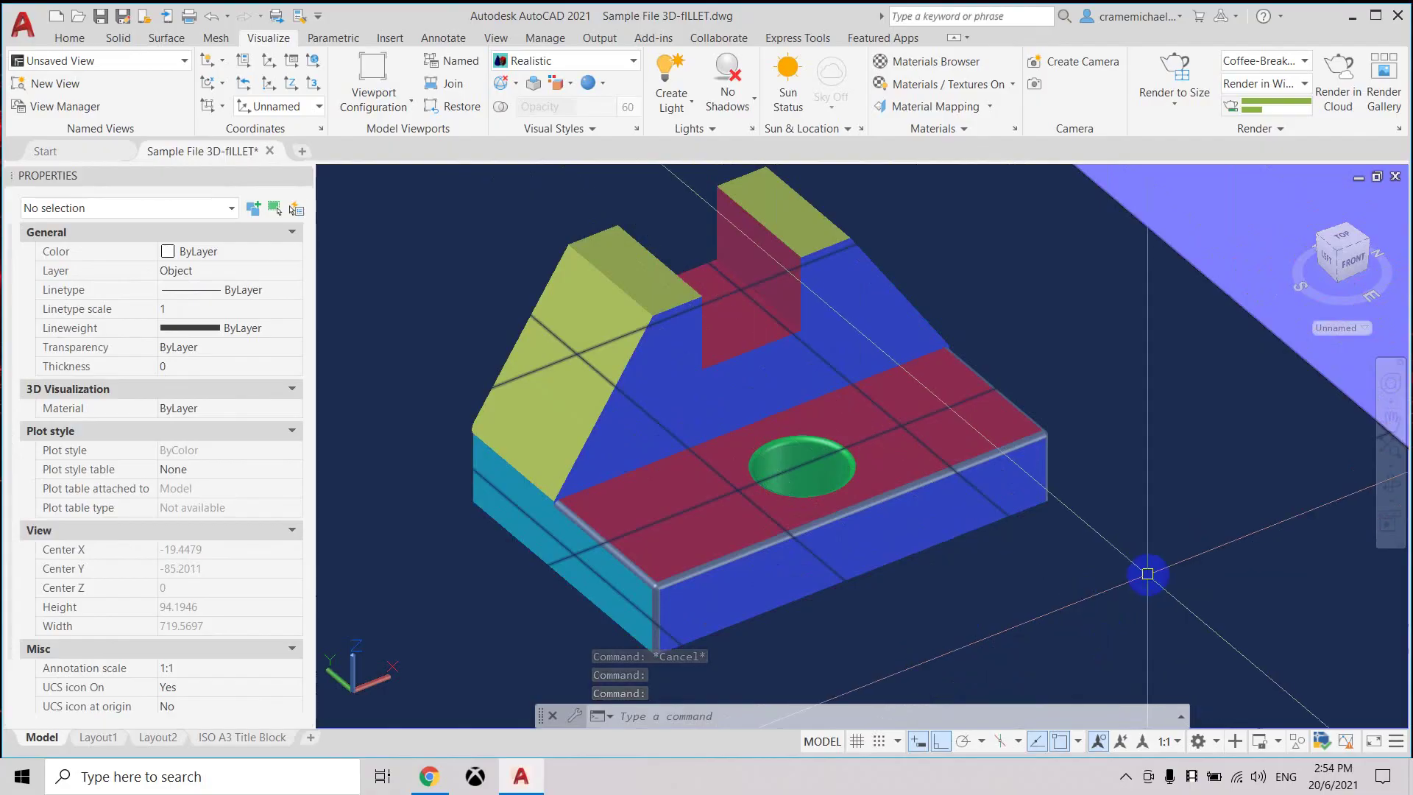
pyautogui.press('Escape')
pyautogui.click(1143, 571)
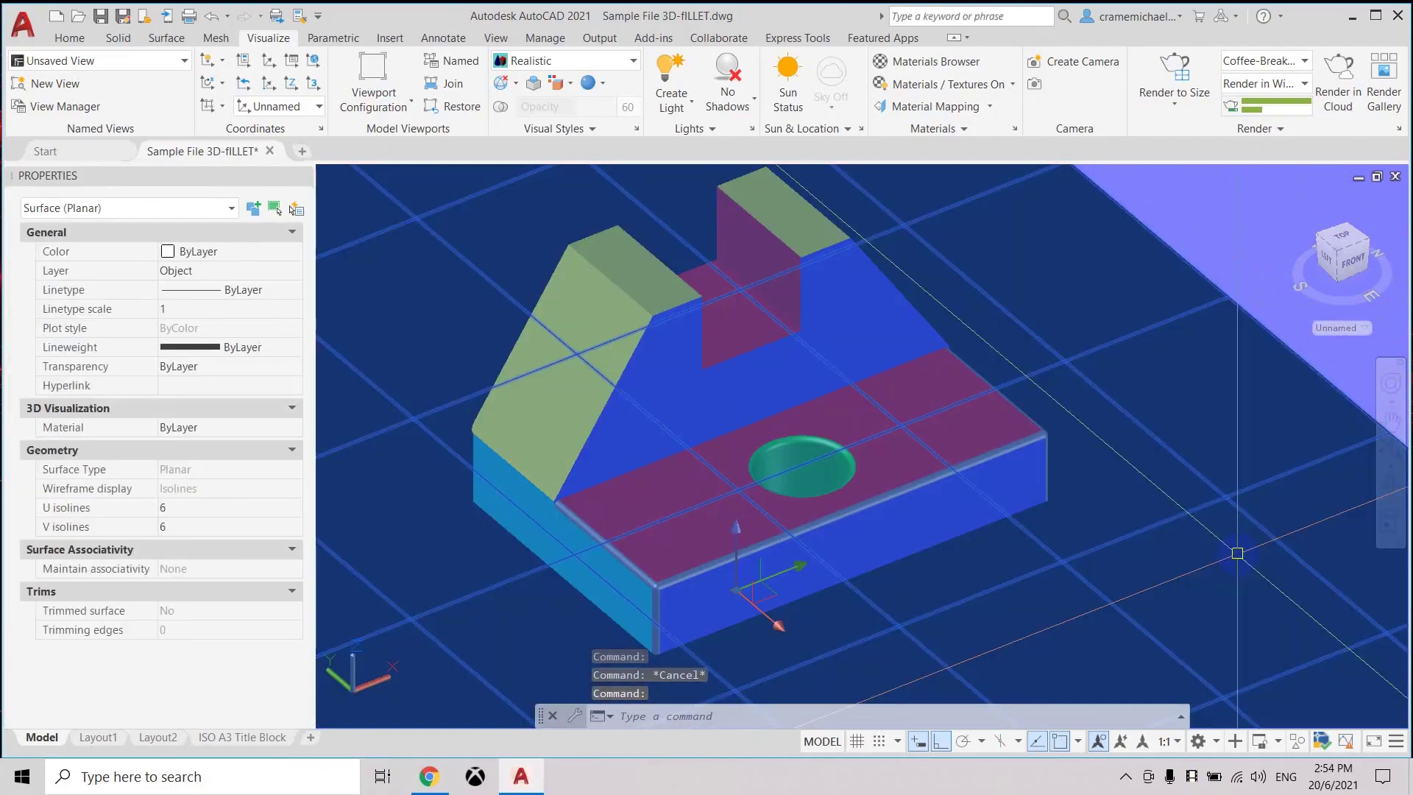
pyautogui.press('Escape')
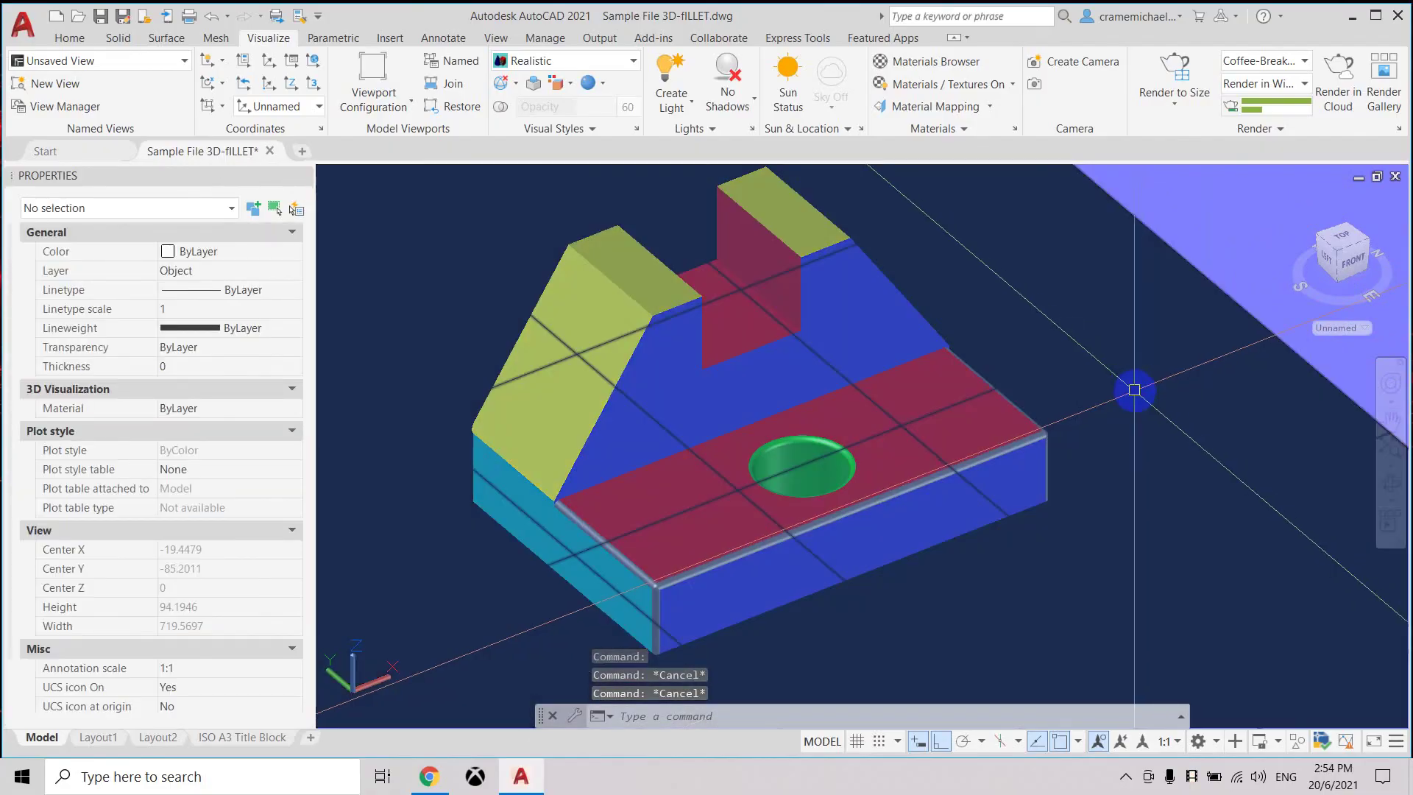